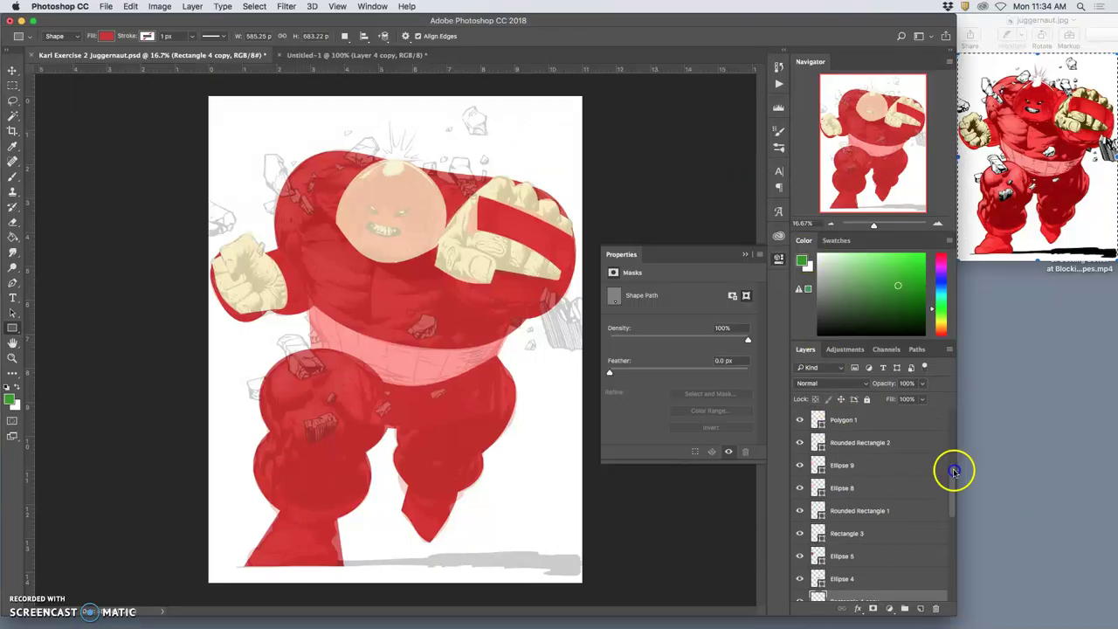
Hide the reference sketch, nudge the head circle right, and recolour it dark red.
{"action": "left_click", "coordinate": [800, 420]}
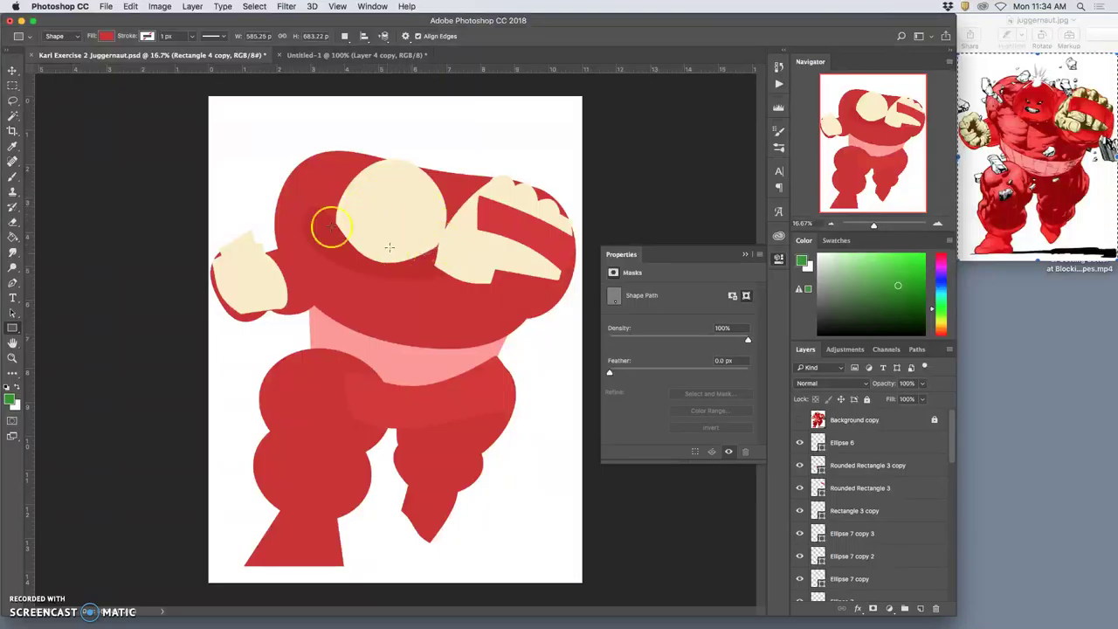
{"action": "left_click", "coordinate": [13, 69]}
{"action": "left_click", "coordinate": [359, 215]}
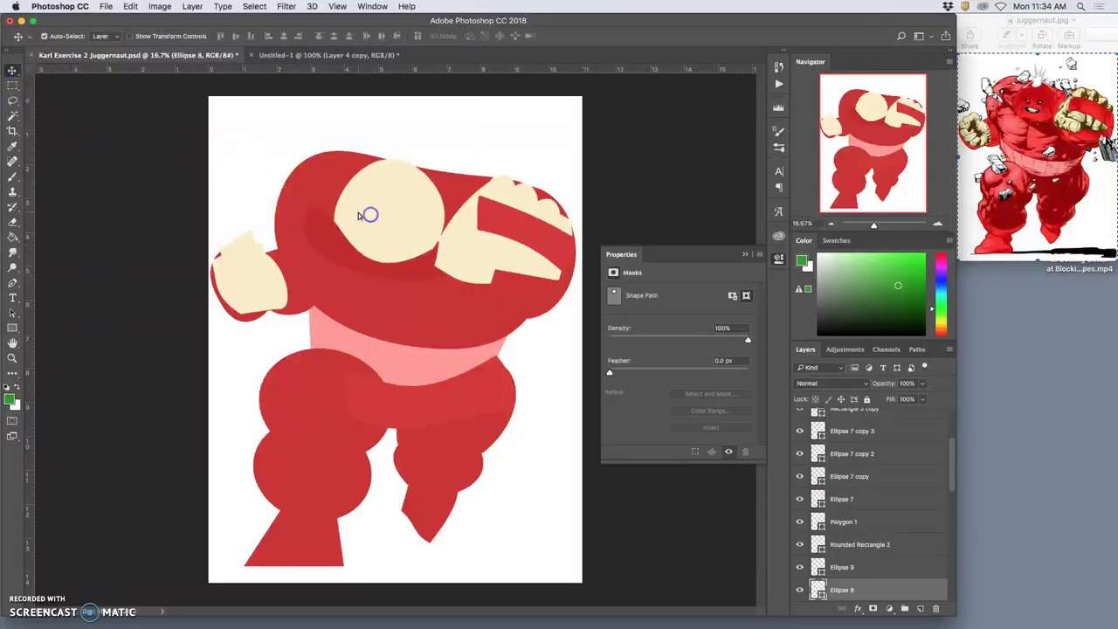
{"action": "left_click_drag", "start_coordinate": [437, 233], "coordinate": [443, 231]}
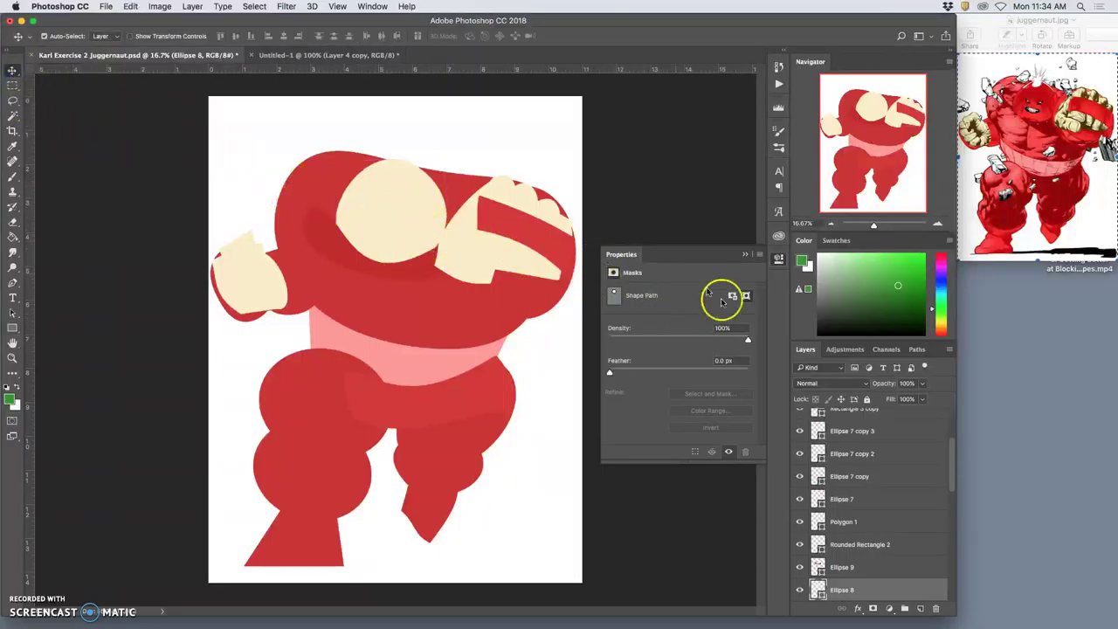
{"action": "double_click", "coordinate": [818, 590]}
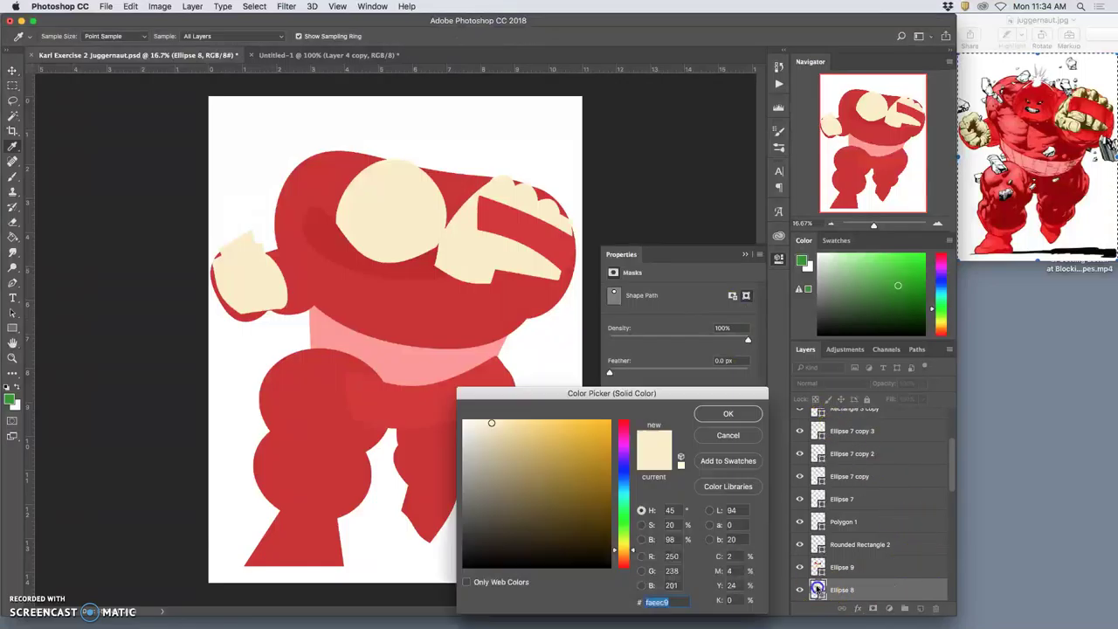
{"action": "left_click", "coordinate": [438, 298]}
{"action": "left_click", "coordinate": [562, 436]}
{"action": "left_click_drag", "start_coordinate": [562, 436], "coordinate": [556, 437]}
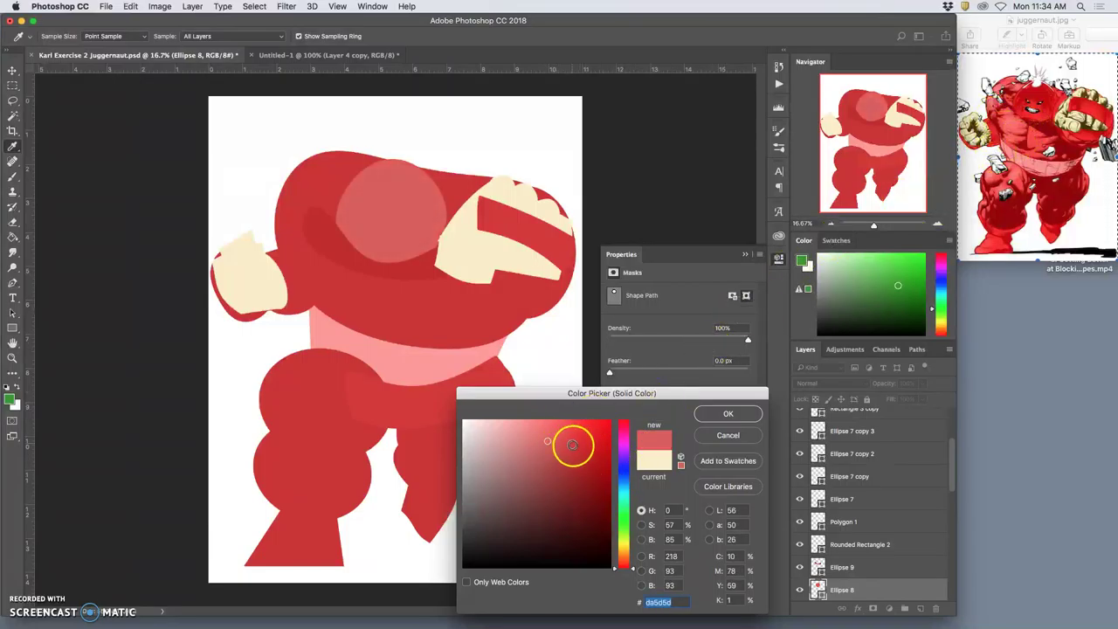
{"action": "mouse_move", "coordinate": [574, 448]}
{"action": "left_mouse_down"}
{"action": "mouse_move", "coordinate": [589, 484]}
{"action": "mouse_move", "coordinate": [575, 480]}
{"action": "left_mouse_up"}
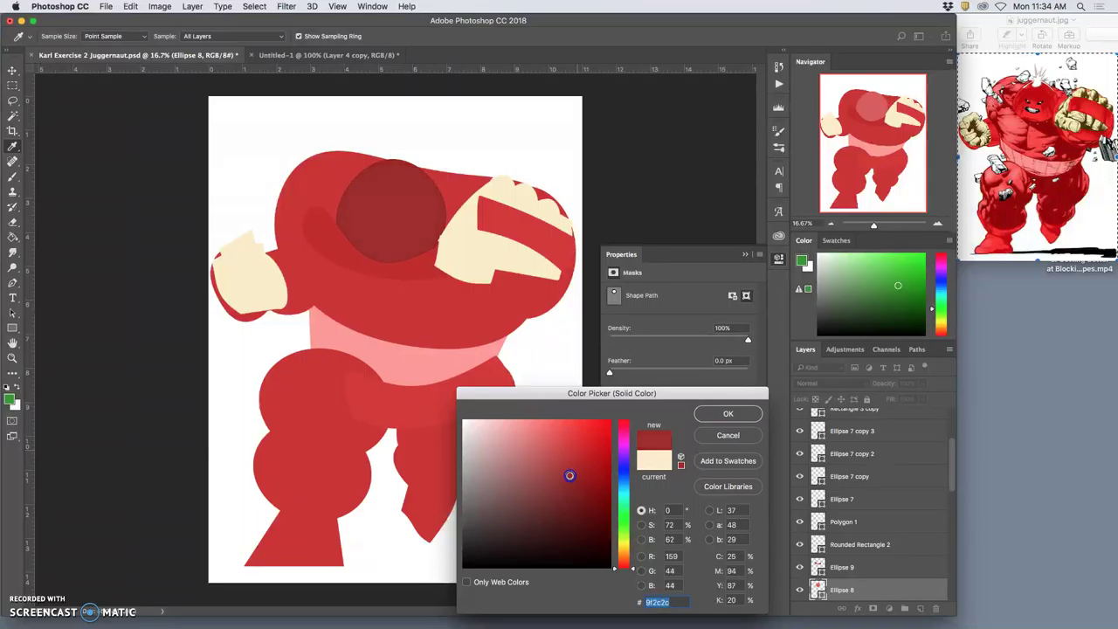
{"action": "left_click", "coordinate": [737, 414]}
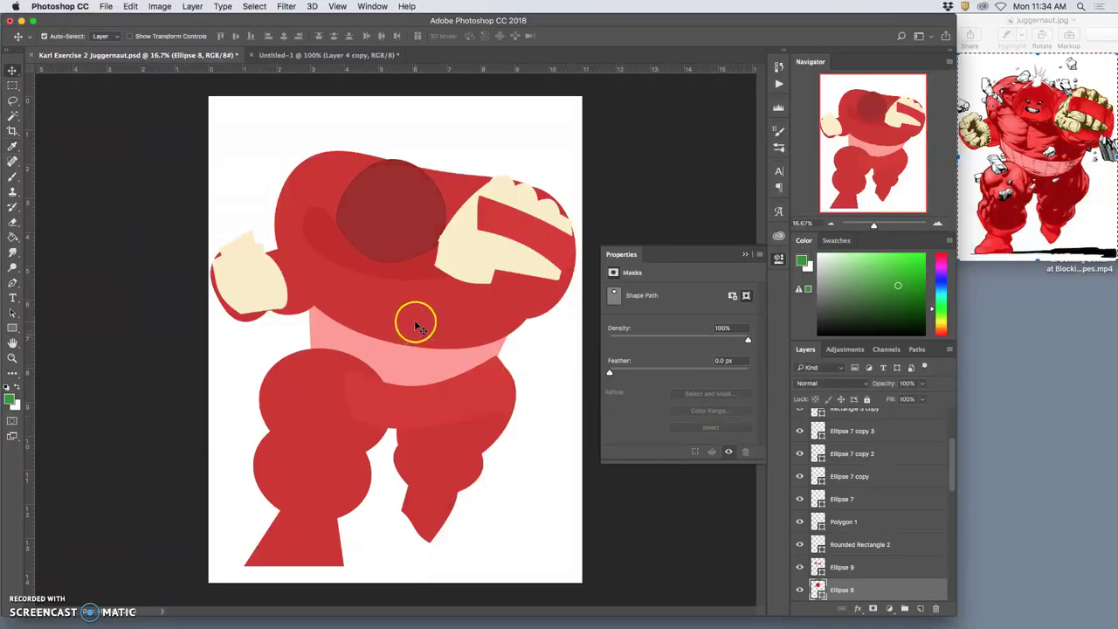
Try a lighter red on Ellipse 4, then discard the change.
{"action": "scroll", "coordinate": [824, 568], "scroll_direction": "down", "scroll_amount": 2}
{"action": "left_click", "coordinate": [818, 590]}
{"action": "double_click", "coordinate": [818, 589]}
{"action": "left_click", "coordinate": [543, 447]}
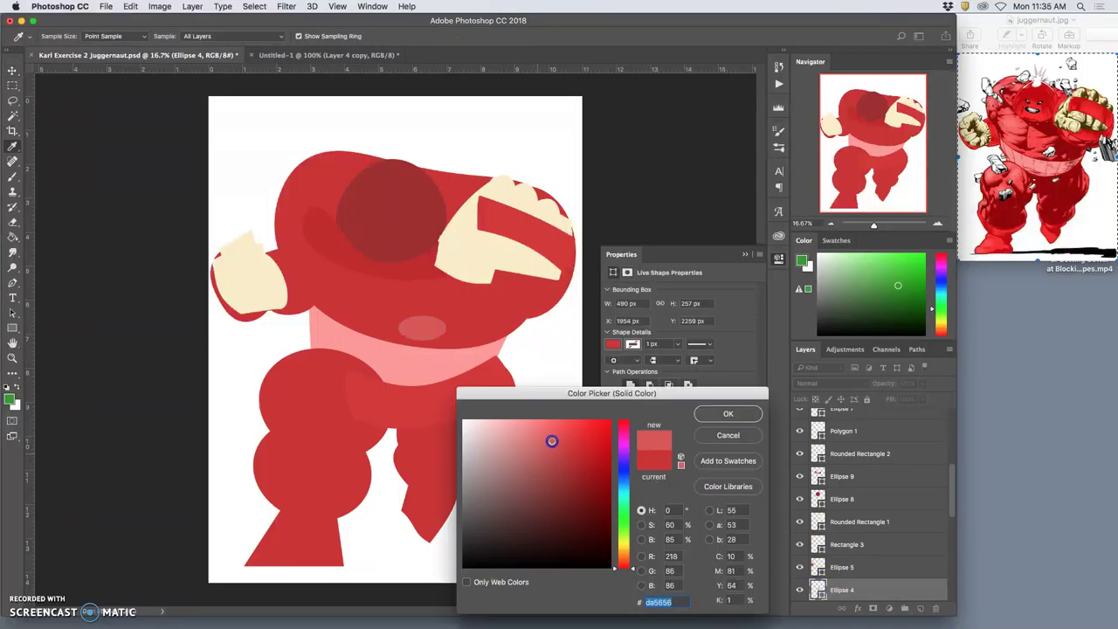
{"action": "left_click", "coordinate": [734, 437]}
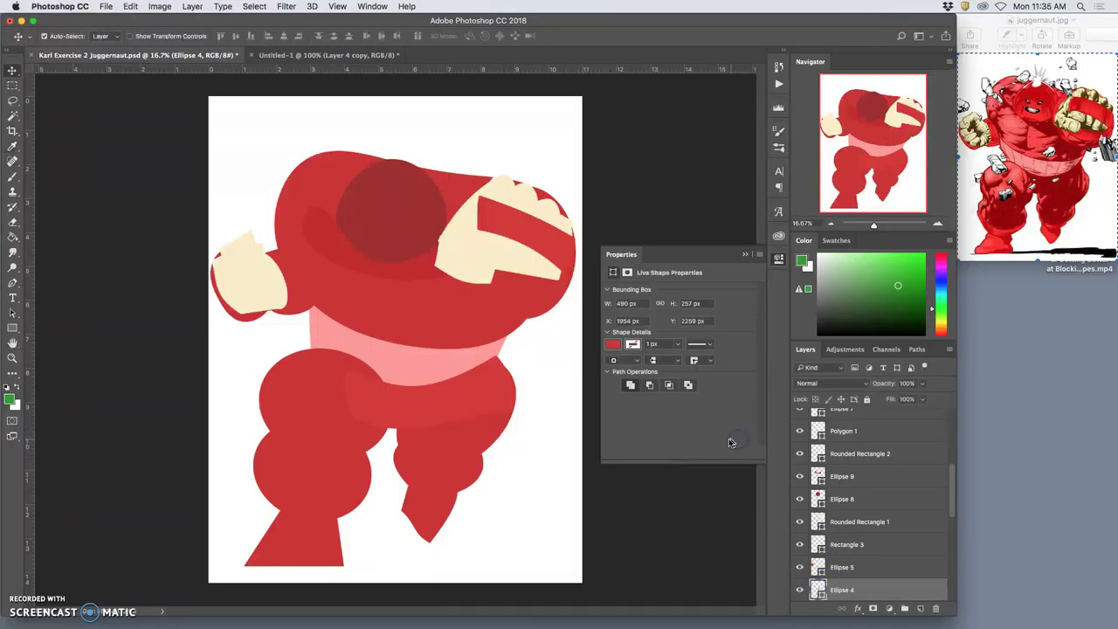
Lighten the torso ellipse's fill to #cf4343.
{"action": "left_click", "coordinate": [385, 307]}
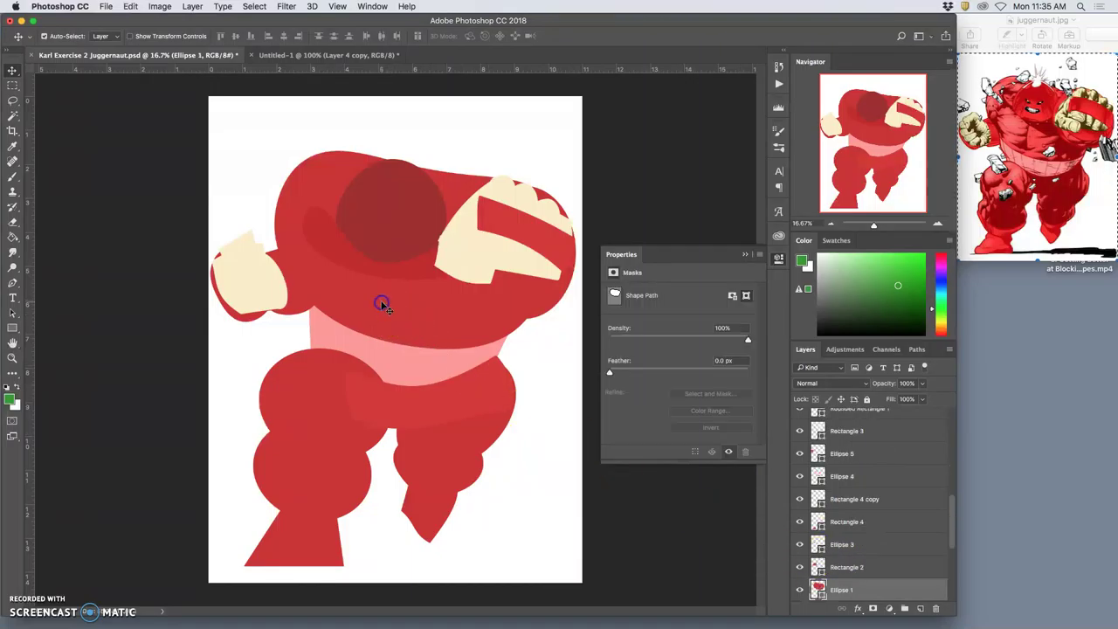
{"action": "double_click", "coordinate": [819, 588]}
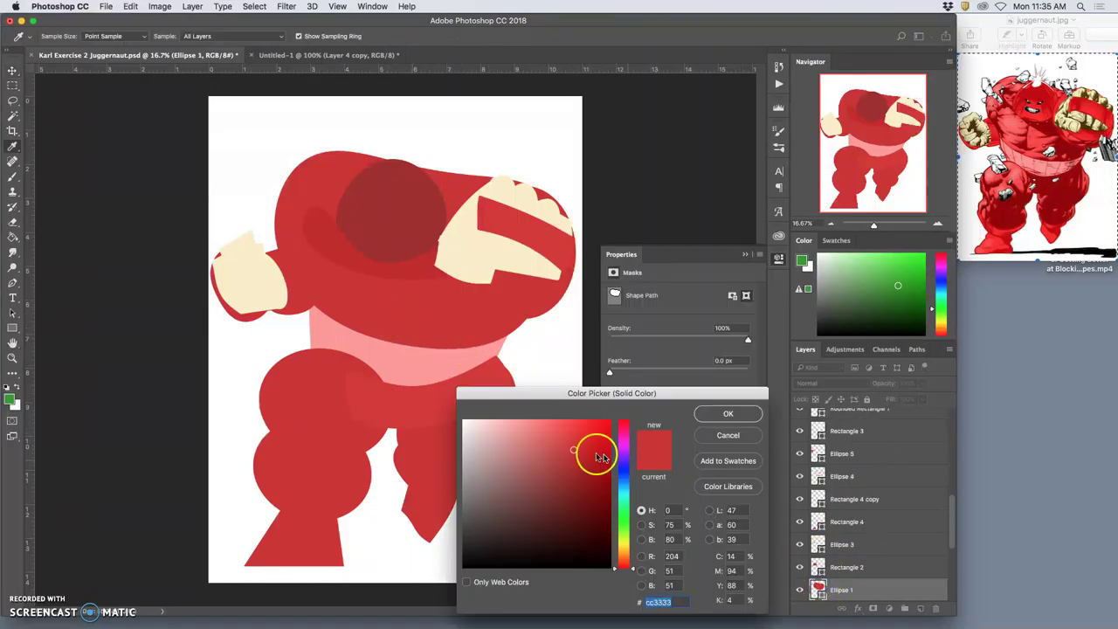
{"action": "left_click_drag", "start_coordinate": [592, 450], "coordinate": [567, 435]}
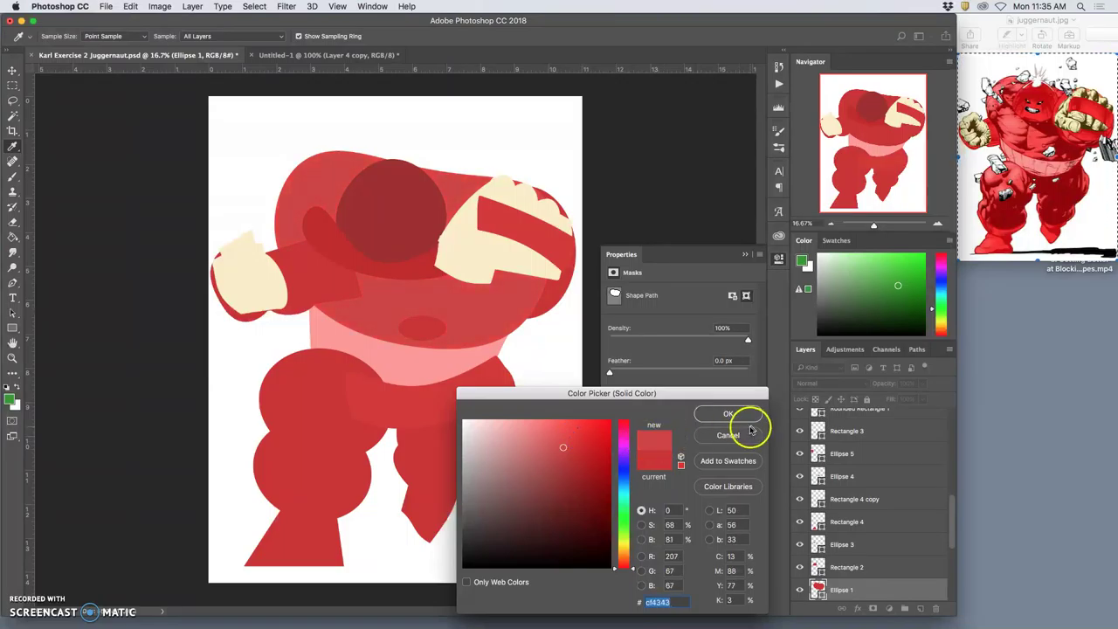
{"action": "left_click", "coordinate": [728, 414]}
Raise Ellipse 1 above Ellipse 4, then raise Ellipse 10 above Ellipse 1 and Ellipse 5.
{"action": "key", "text": "super+bracketright"}
{"action": "key", "text": "super+bracketright"}
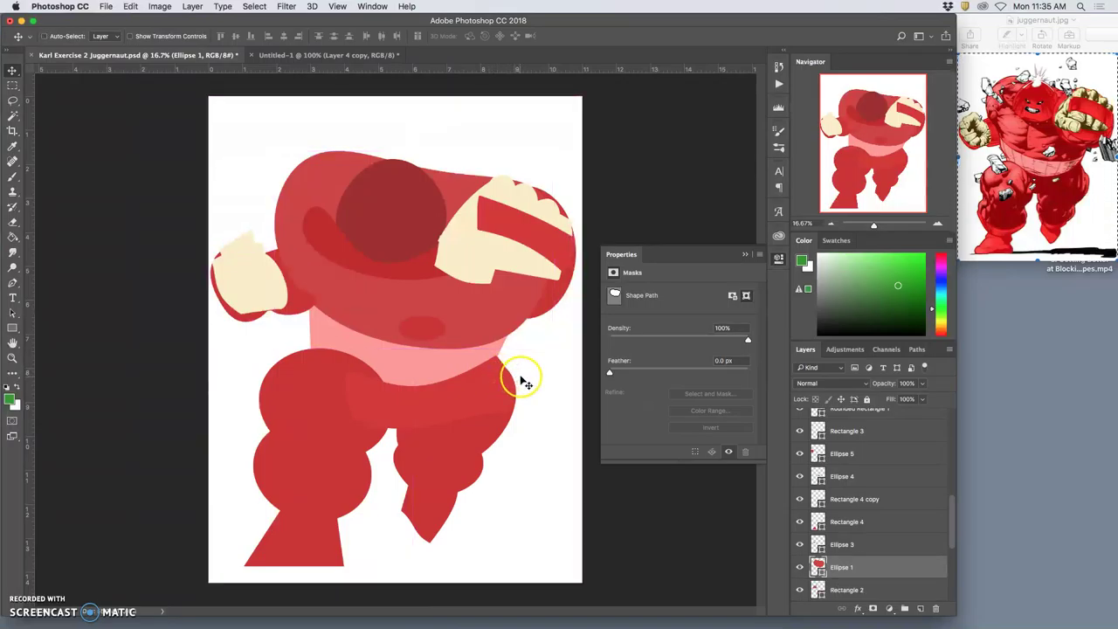
{"action": "key", "text": "super+bracketright"}
{"action": "key", "text": "super+bracketright"}
{"action": "key", "text": "super+bracketright"}
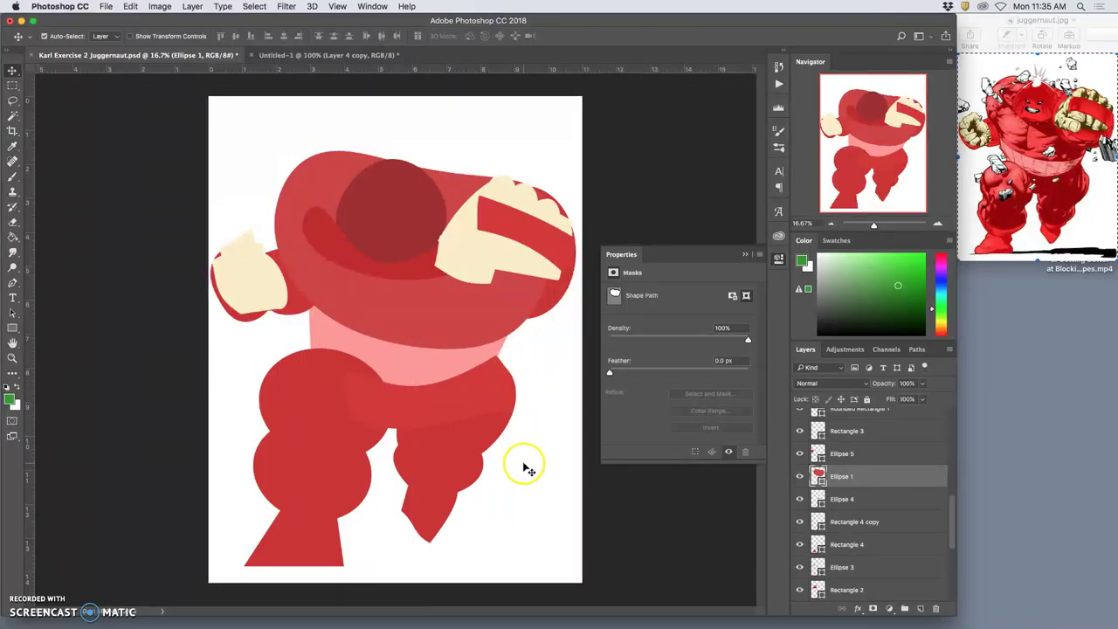
{"action": "left_click", "coordinate": [545, 306]}
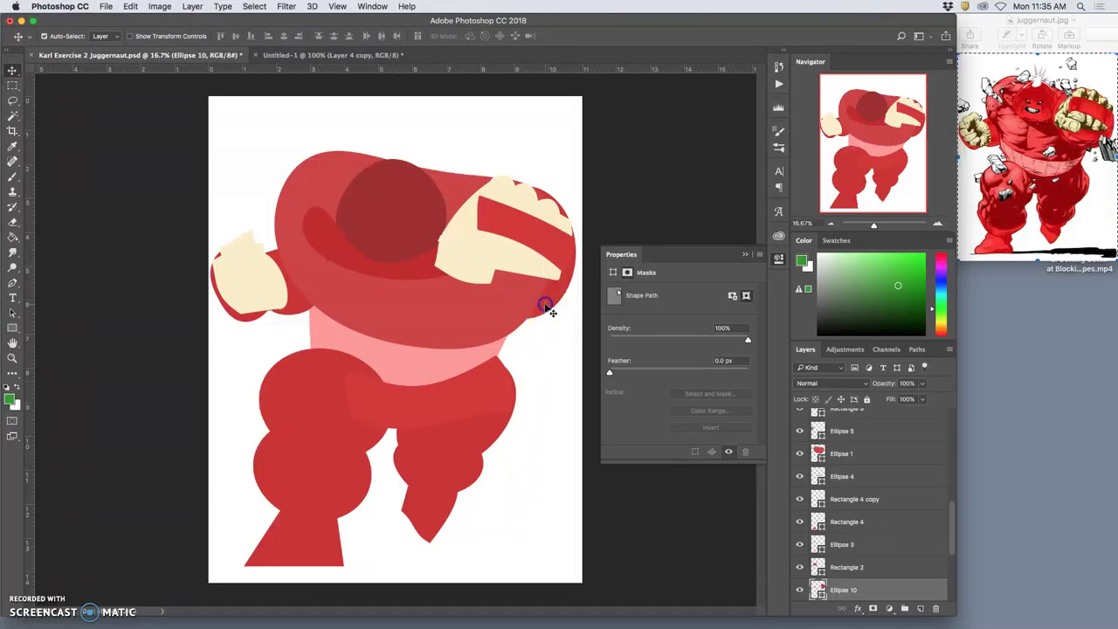
{"action": "key", "text": "super+bracketright"}
{"action": "key", "text": "super+bracketright"}
{"action": "key", "text": "super+bracketright"}
{"action": "key", "text": "super+bracketright"}
{"action": "key", "text": "super+bracketright"}
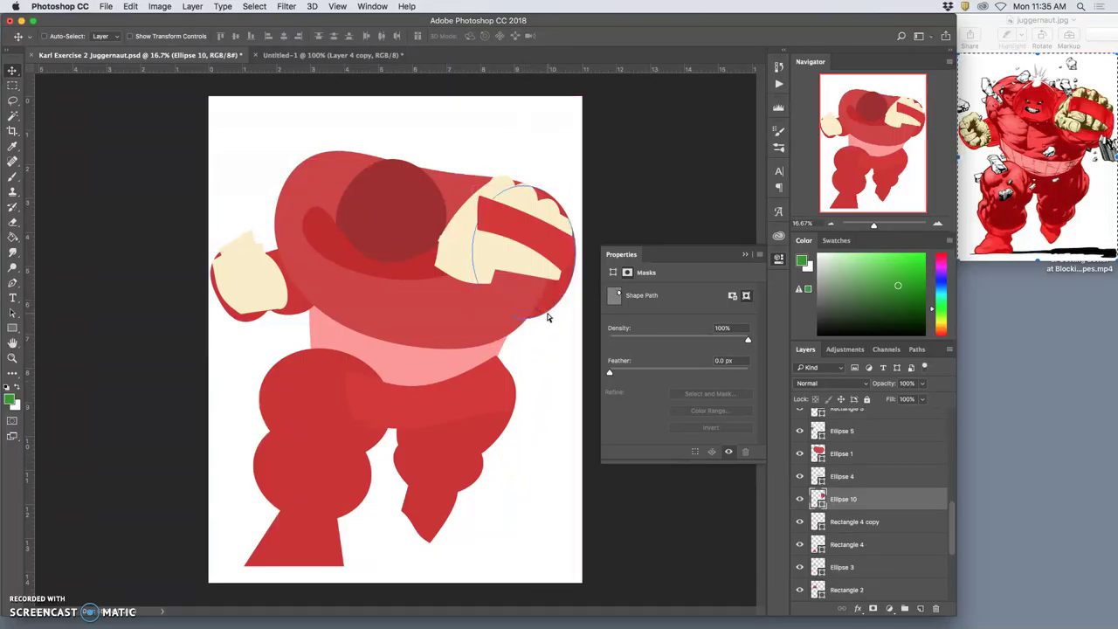
{"action": "key", "text": "super+bracketright"}
{"action": "key", "text": "super+bracketright"}
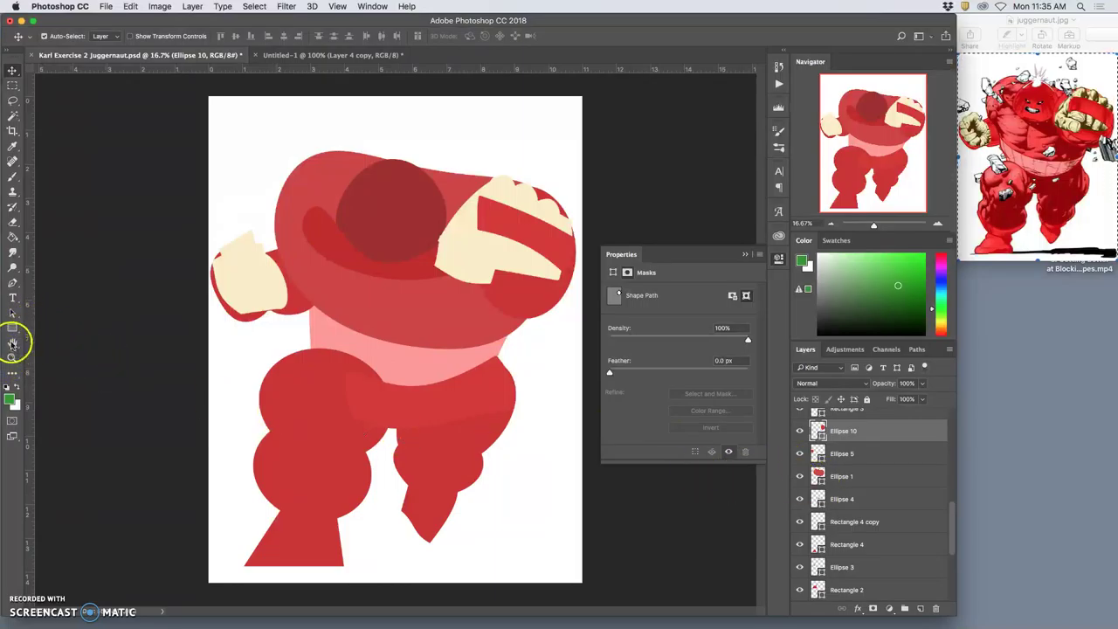
Draw a small ellipse over the sketched grinning mouth.
{"action": "left_click", "coordinate": [12, 326]}
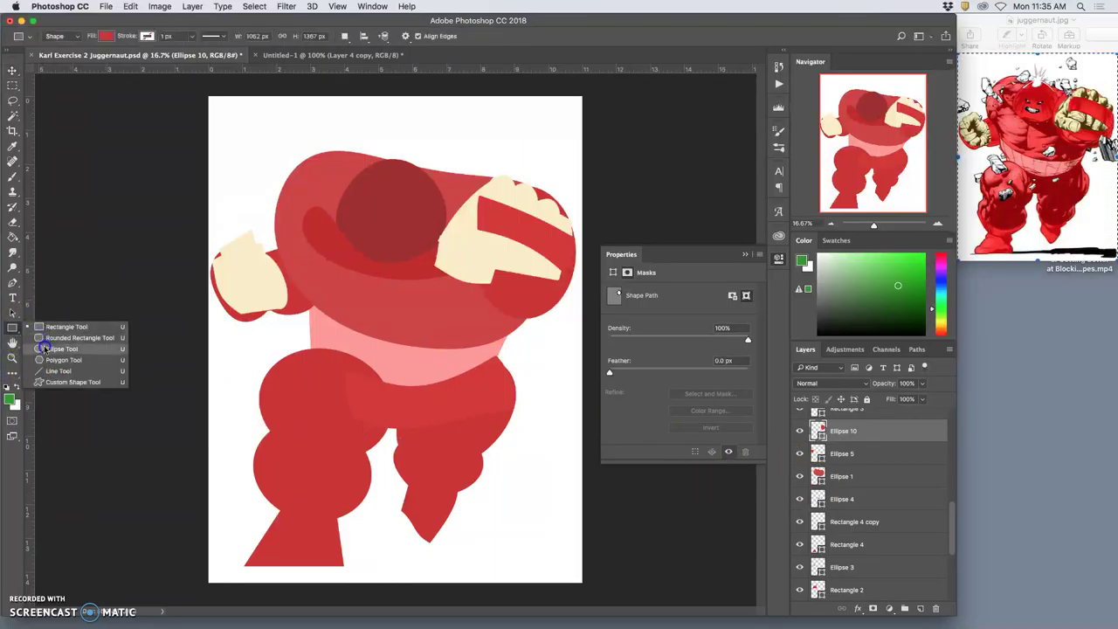
{"action": "left_click", "coordinate": [45, 349]}
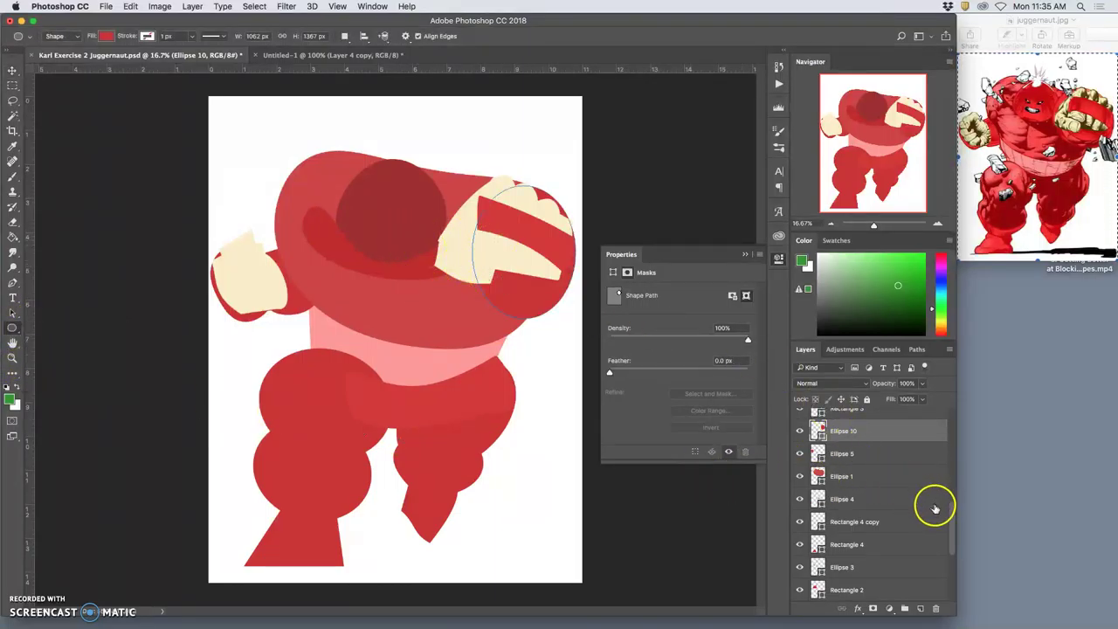
{"action": "scroll", "coordinate": [934, 509], "scroll_direction": "up", "scroll_amount": 10}
{"action": "left_click", "coordinate": [799, 420]}
{"action": "left_click_drag", "start_coordinate": [366, 225], "coordinate": [404, 234]}
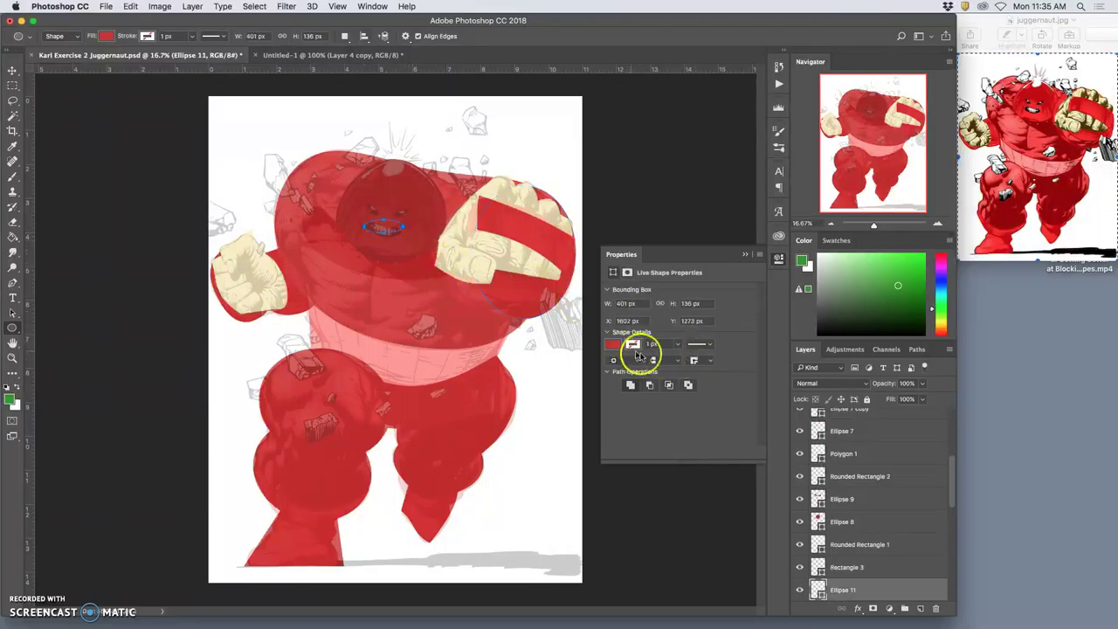
Warp the mouth ellipse into a curved grin and raise it above Polygon 1.
{"action": "key", "text": "super+t"}
{"action": "key", "text": "super+equal"}
{"action": "key", "text": "super+equal"}
{"action": "key", "text": "super+equal"}
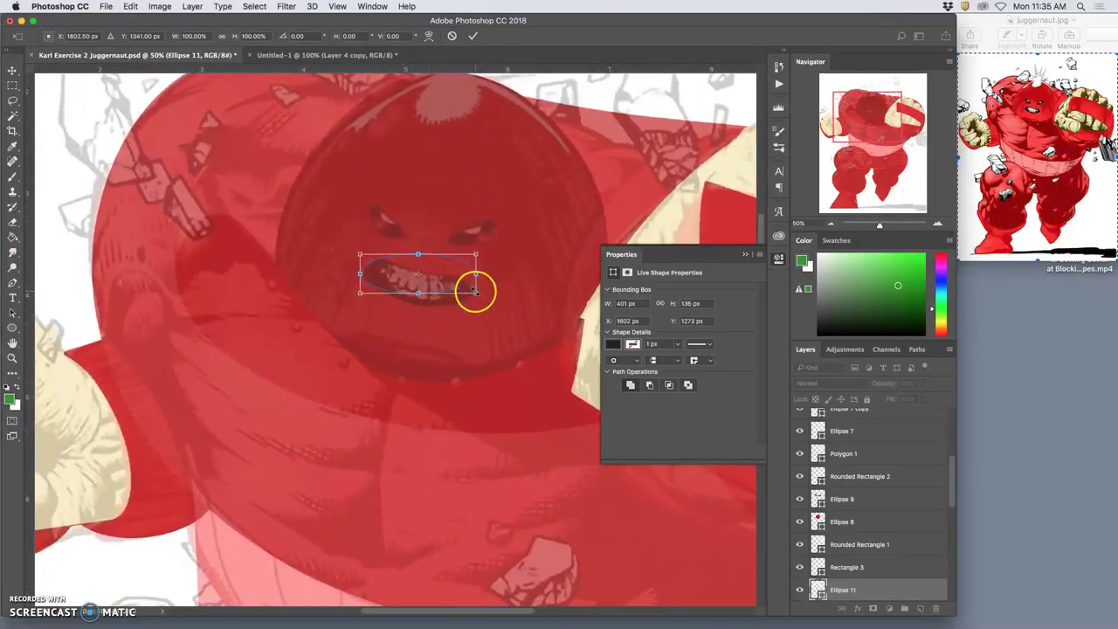
{"action": "right_click", "coordinate": [443, 276]}
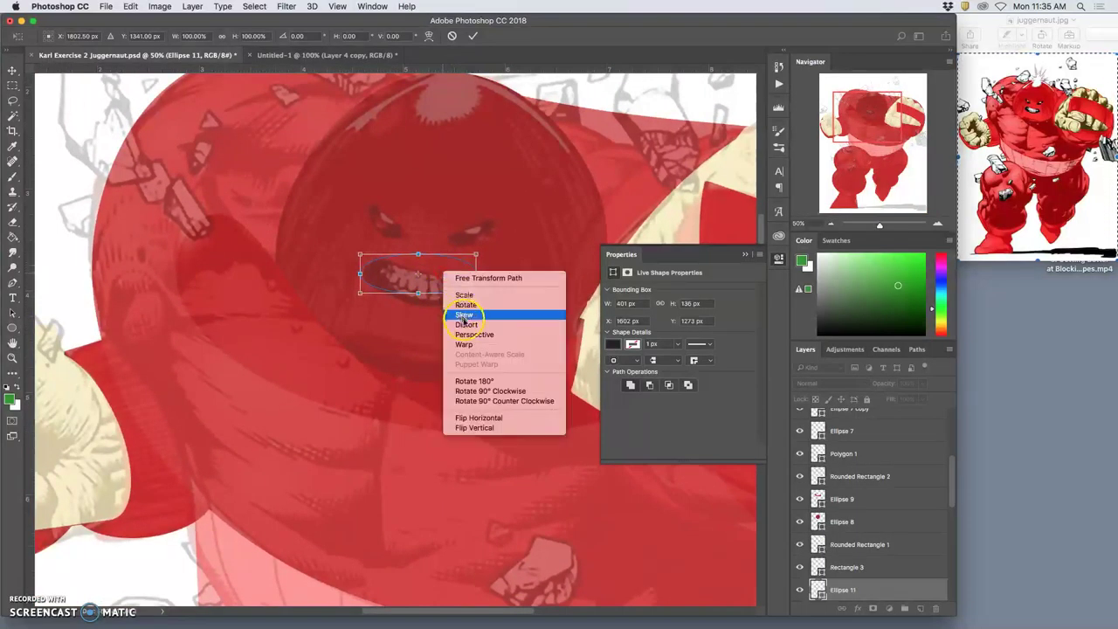
{"action": "left_click", "coordinate": [464, 344]}
{"action": "left_click_drag", "start_coordinate": [445, 291], "coordinate": [471, 297]}
{"action": "left_click_drag", "start_coordinate": [374, 268], "coordinate": [461, 280]}
{"action": "key", "text": "Return"}
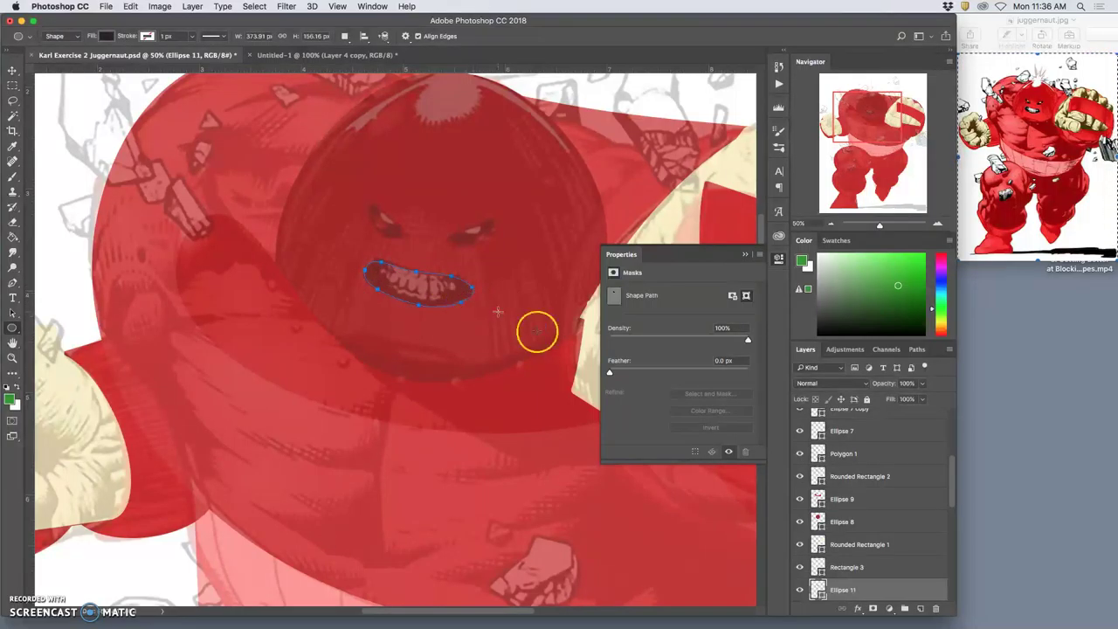
{"action": "key", "text": "super+bracketright"}
{"action": "key", "text": "super+bracketright"}
{"action": "key", "text": "super+bracketright"}
{"action": "key", "text": "super+bracketright"}
{"action": "key", "text": "super+bracketright"}
{"action": "key", "text": "super+bracketright"}
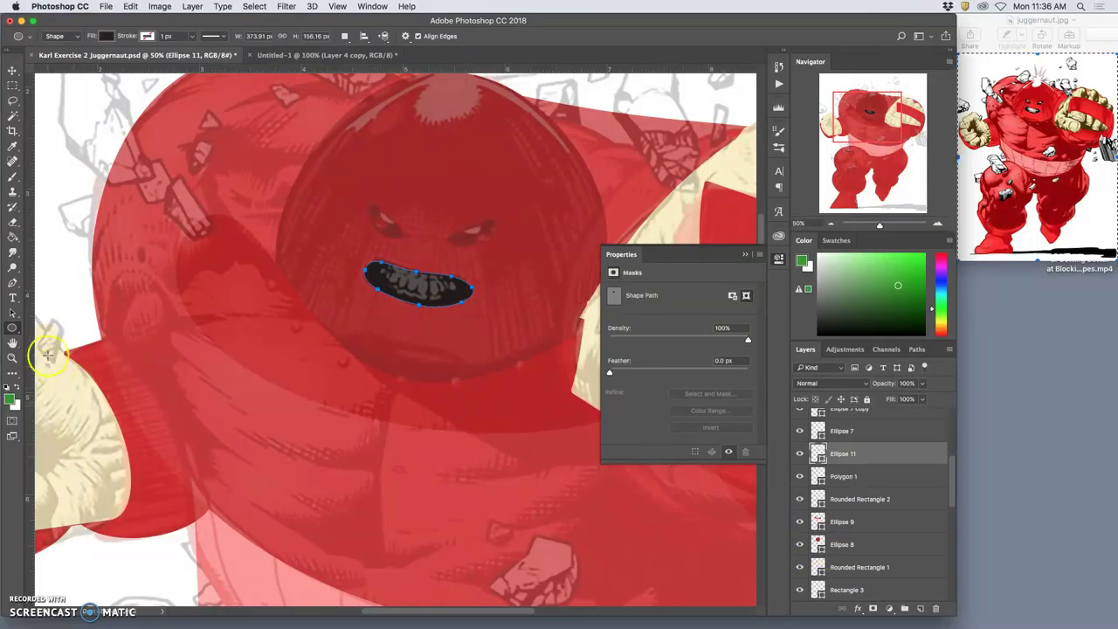
{"action": "left_click_drag", "start_coordinate": [13, 328], "coordinate": [44, 324]}
Create a rectangle over the mouth and fill it pale pinkish white.
{"action": "left_click", "coordinate": [385, 278]}
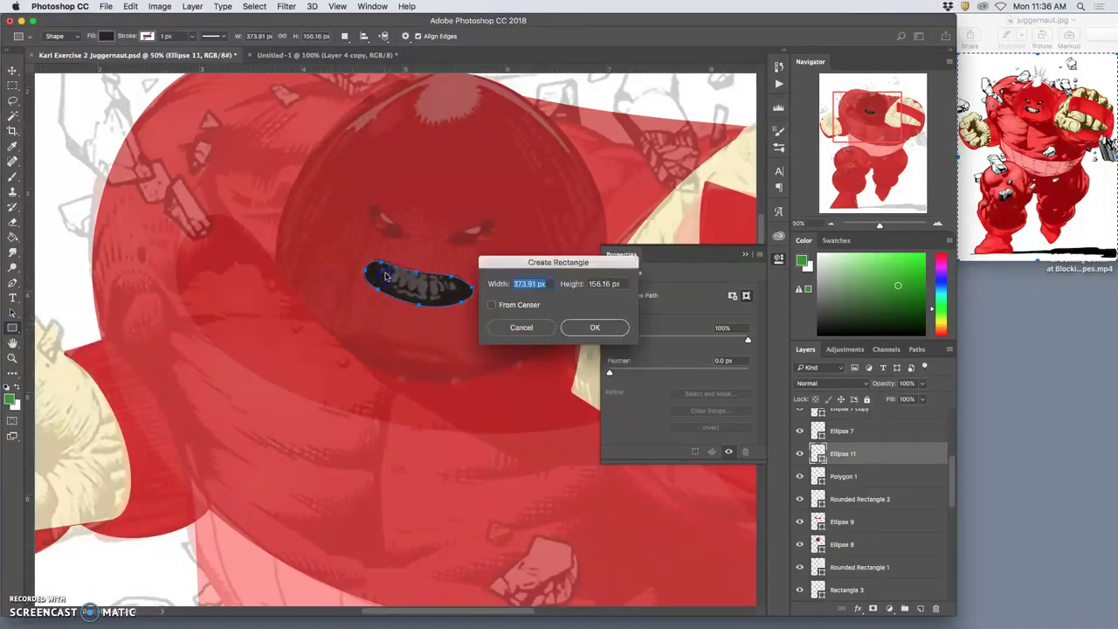
{"action": "left_click", "coordinate": [603, 326]}
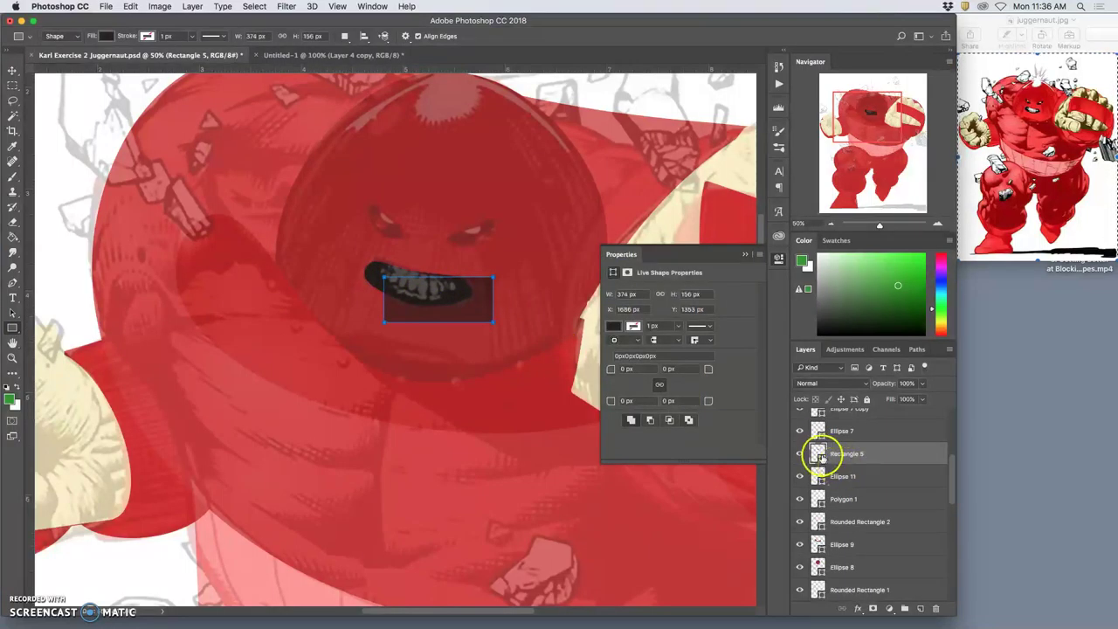
{"action": "double_click", "coordinate": [818, 452]}
{"action": "left_click", "coordinate": [469, 435]}
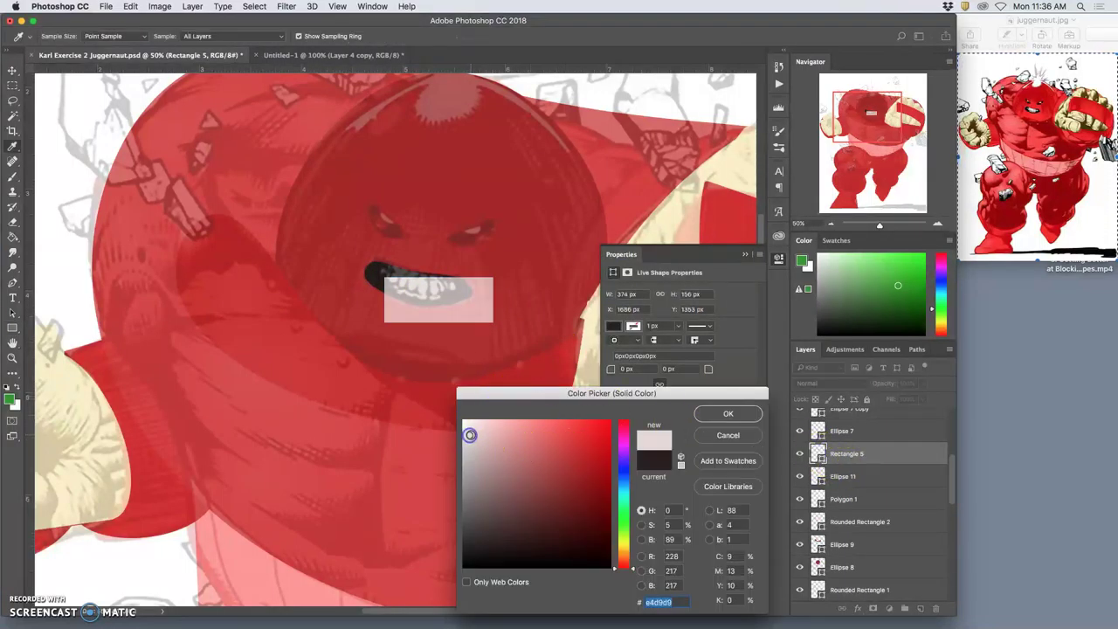
{"action": "left_click", "coordinate": [725, 414]}
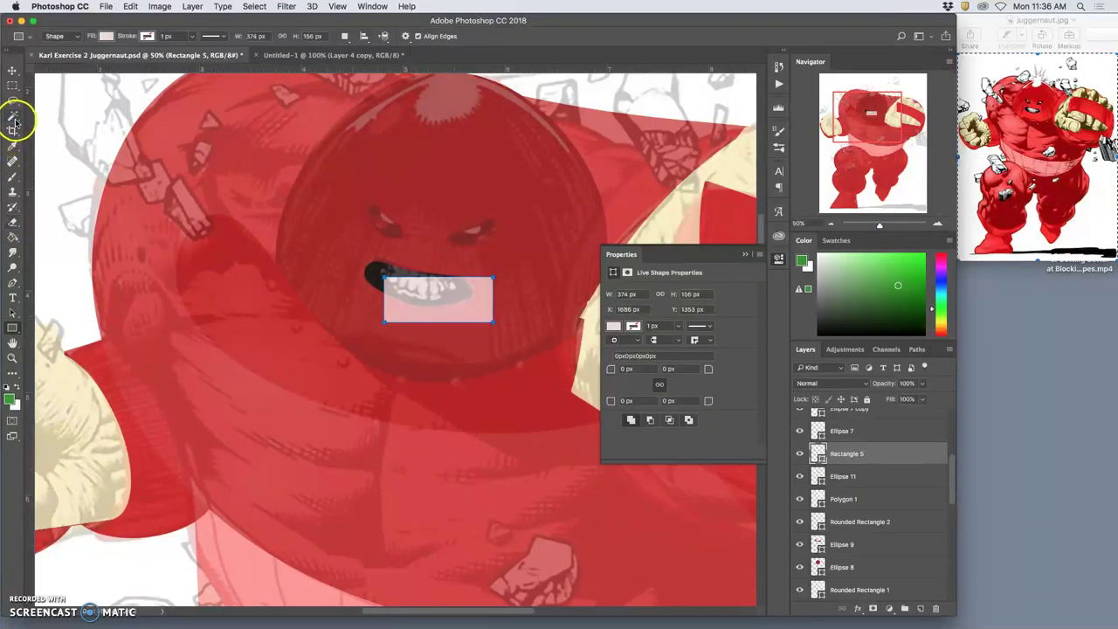
Shrink, distort and warp the teeth rectangle to follow the mouth's curve.
{"action": "key", "text": "super+t"}
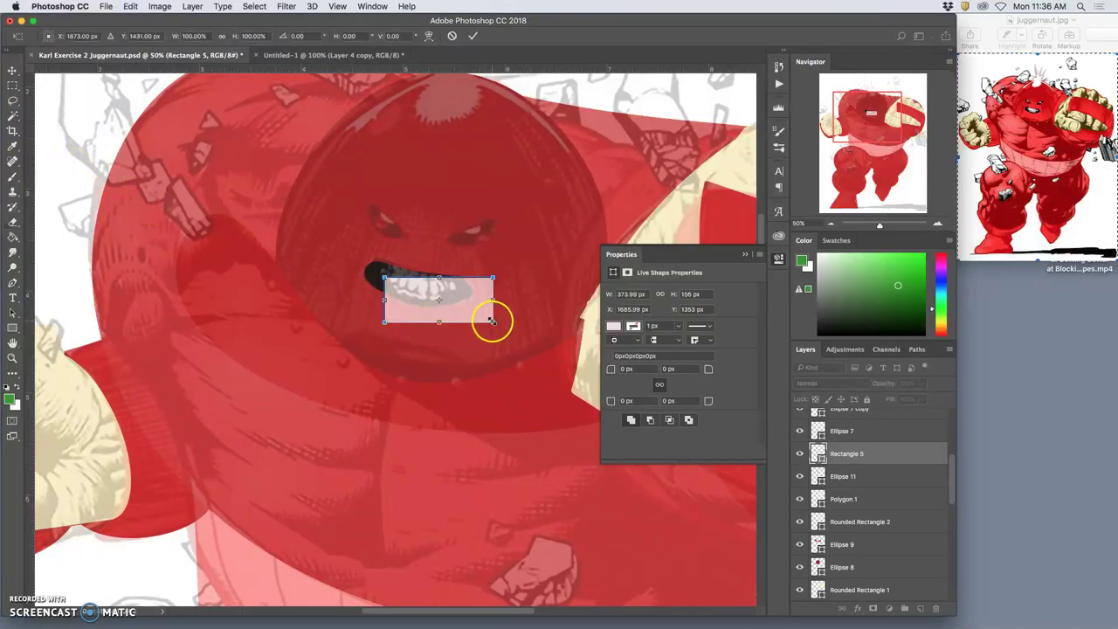
{"action": "left_click_drag", "start_coordinate": [492, 321], "coordinate": [450, 298]}
{"action": "right_click", "coordinate": [440, 292]}
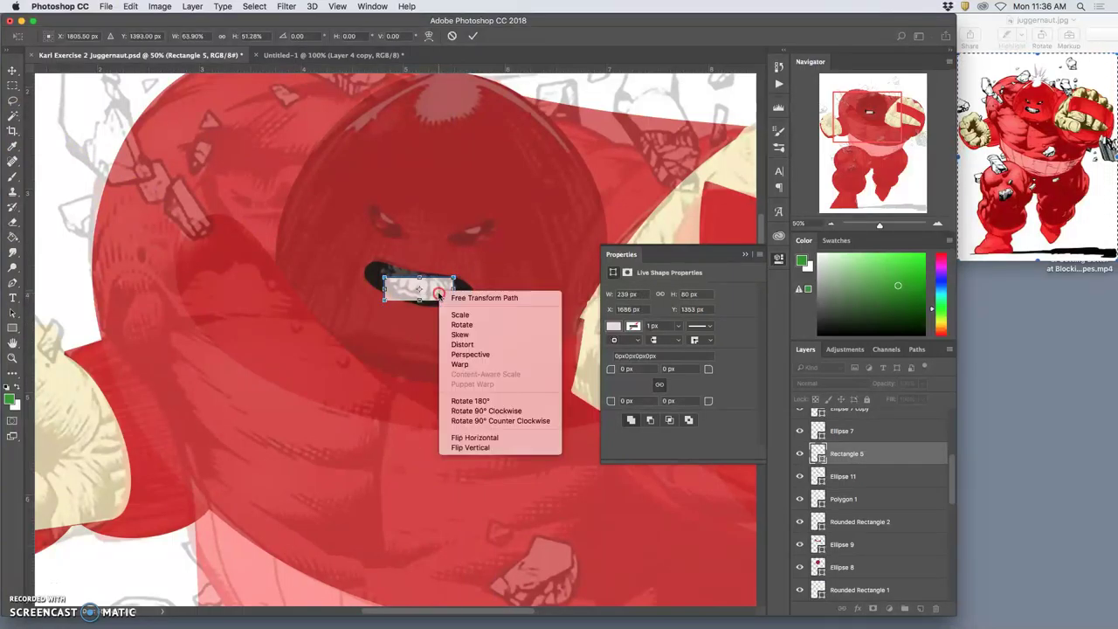
{"action": "left_click", "coordinate": [463, 345]}
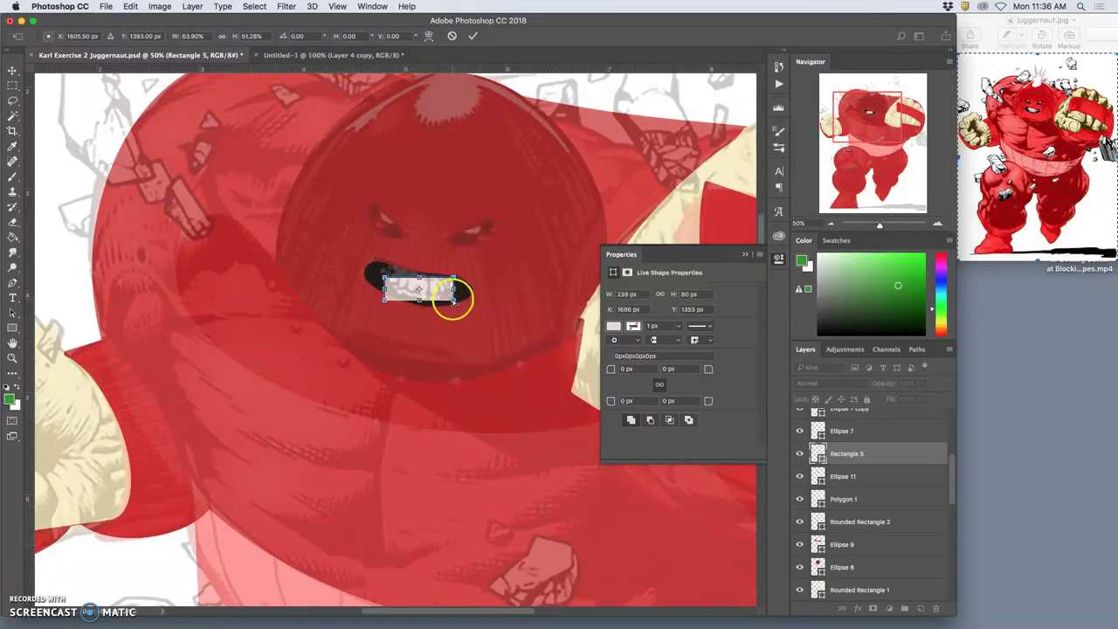
{"action": "left_click_drag", "start_coordinate": [454, 299], "coordinate": [380, 271]}
{"action": "left_click_drag", "start_coordinate": [451, 276], "coordinate": [453, 280]}
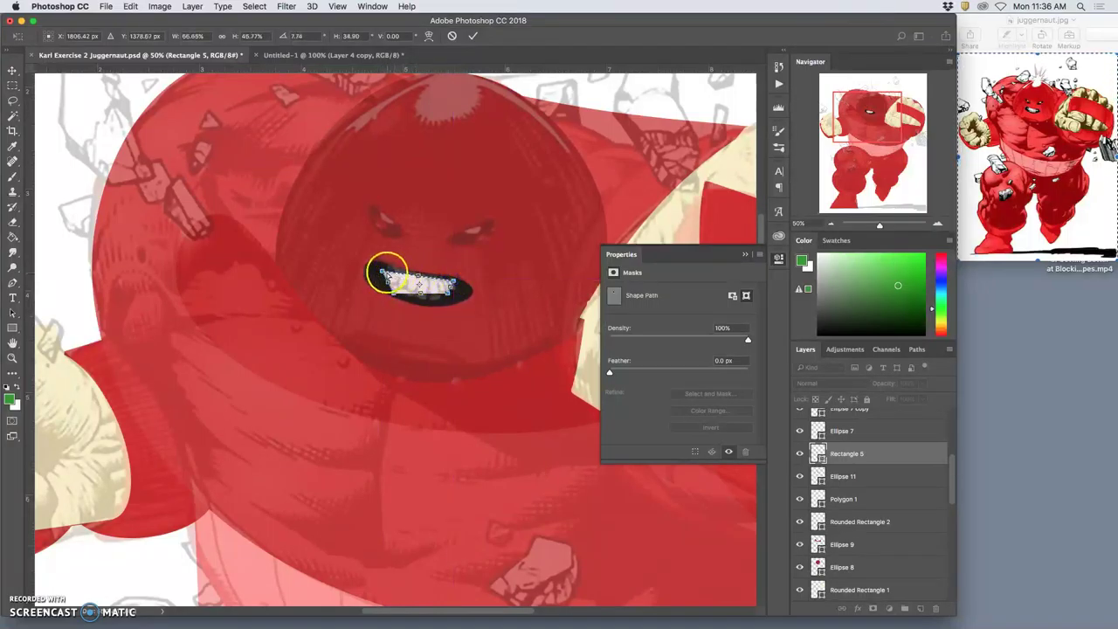
{"action": "left_click_drag", "start_coordinate": [382, 273], "coordinate": [453, 291]}
{"action": "right_click", "coordinate": [437, 289]}
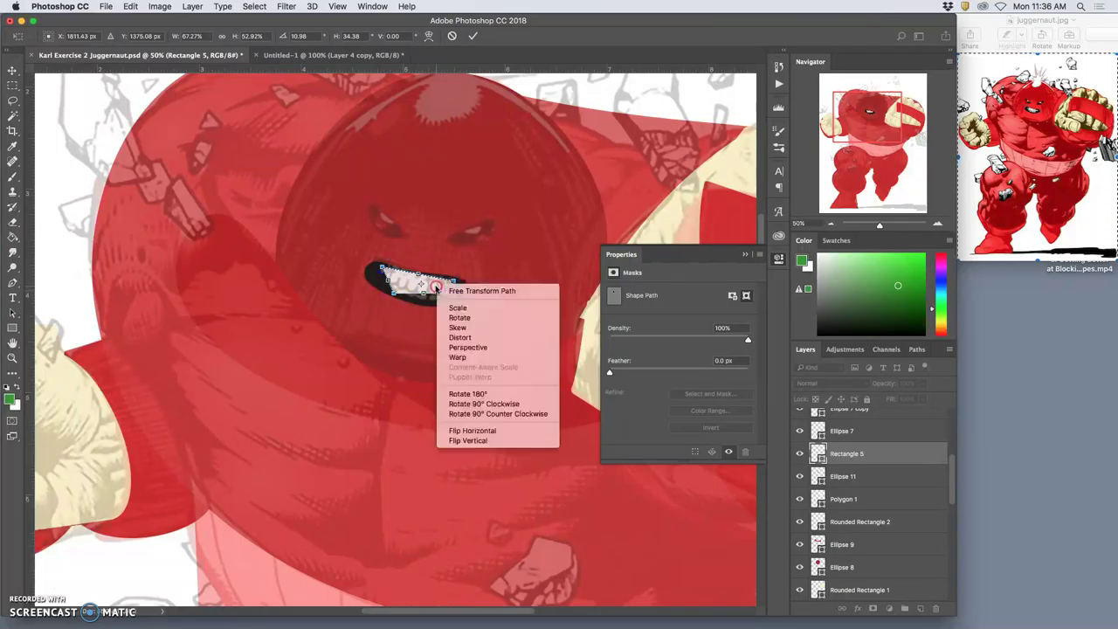
{"action": "left_click", "coordinate": [455, 356]}
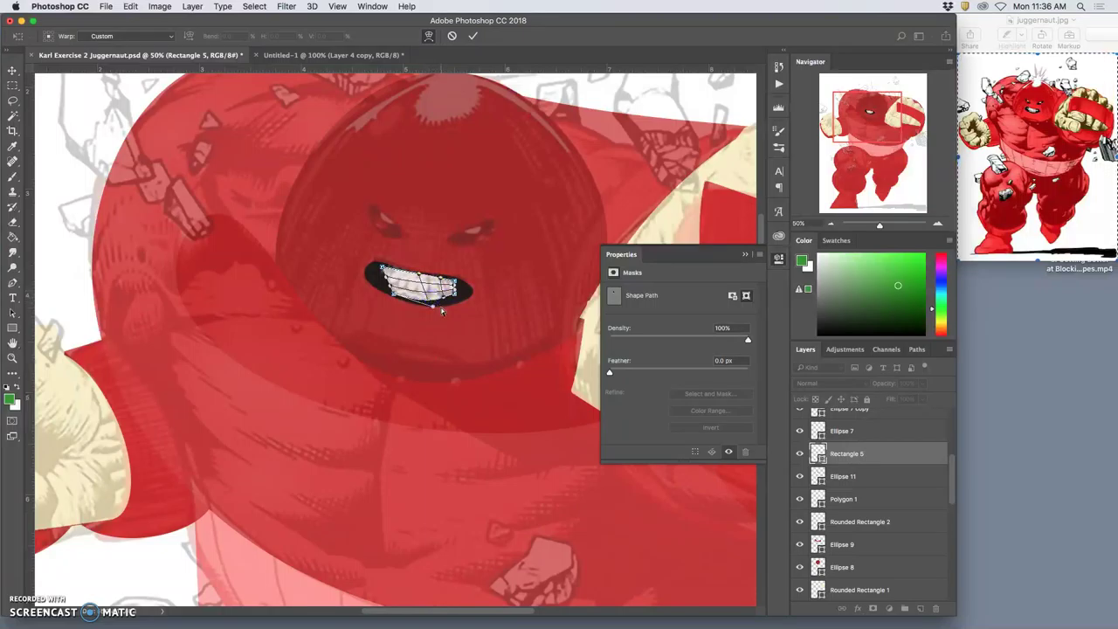
{"action": "key", "text": "Return"}
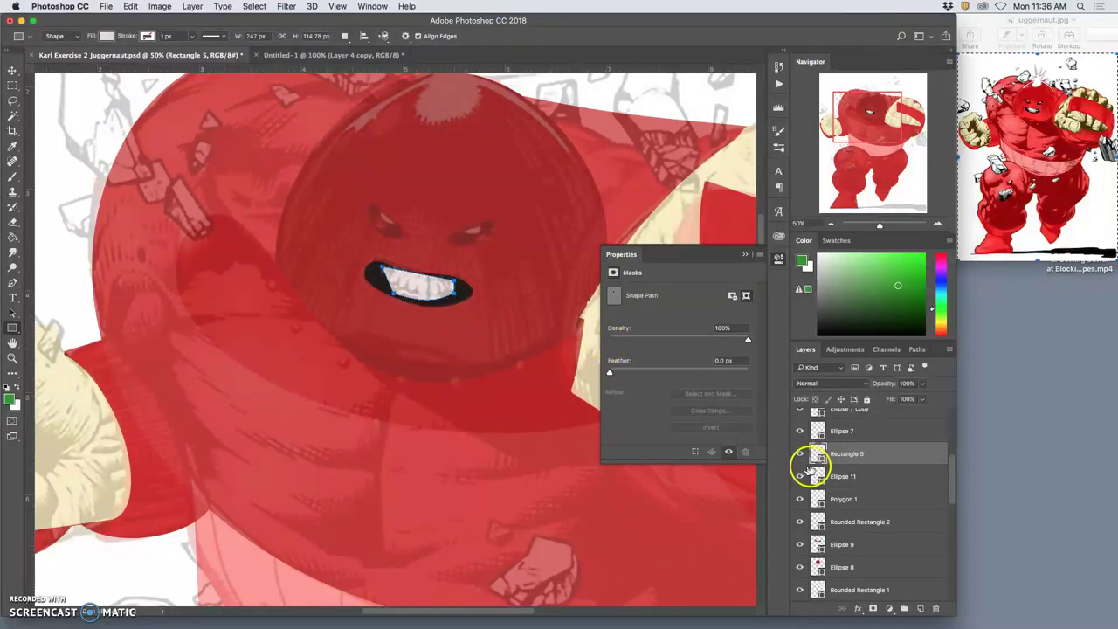
{"action": "scroll", "coordinate": [817, 467], "scroll_direction": "up", "scroll_amount": 5}
Hide the sketch, return to 25% zoom, and auto-select the upper-leg circle.
{"action": "left_click", "coordinate": [801, 420]}
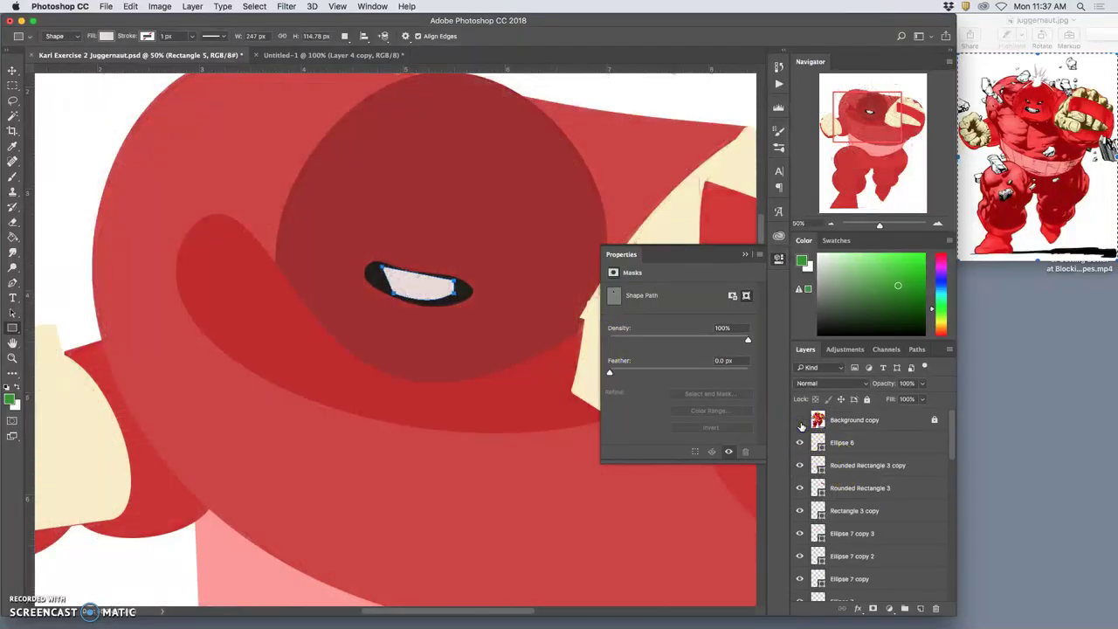
{"action": "key", "text": "super+minus"}
{"action": "key", "text": "super+minus"}
{"action": "key", "text": "super+minus"}
{"action": "key", "text": "super+minus"}
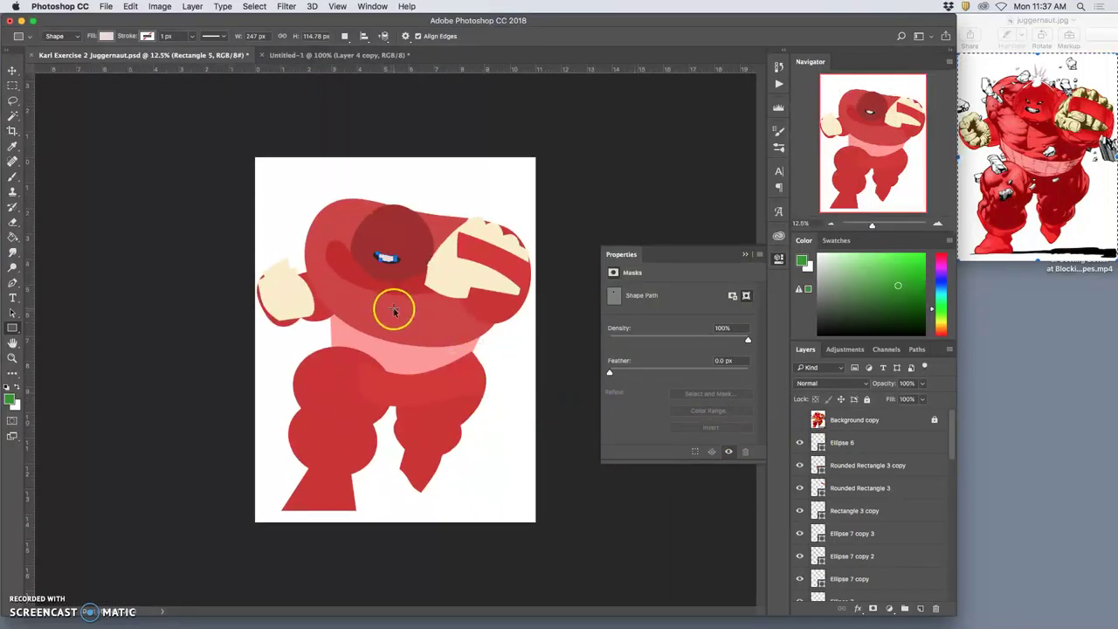
{"action": "key", "text": "super+plus"}
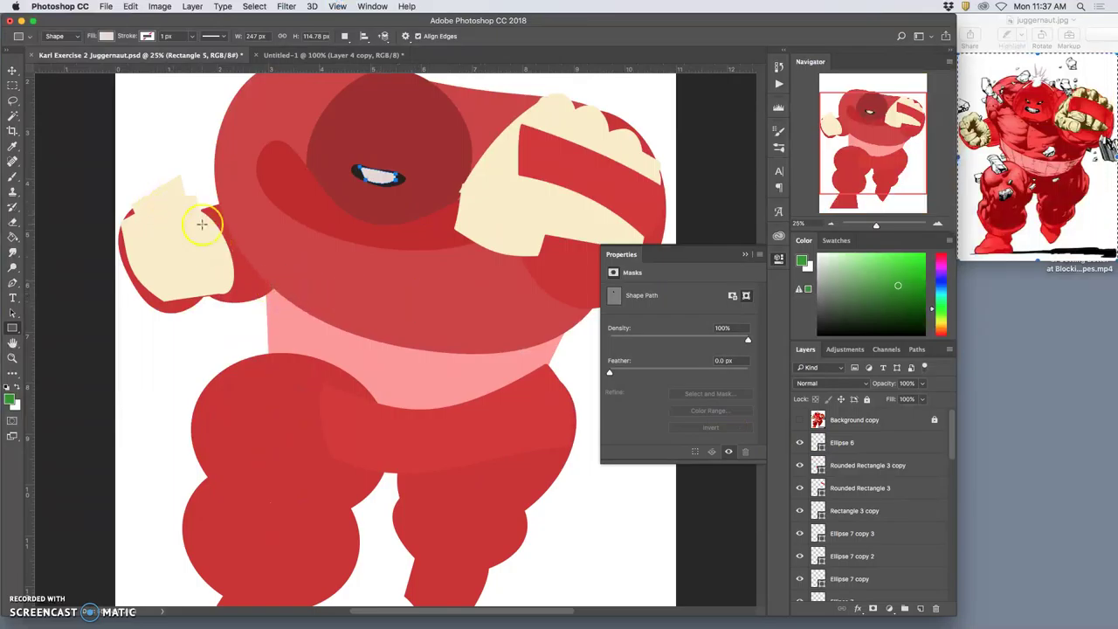
{"action": "left_click", "coordinate": [12, 69]}
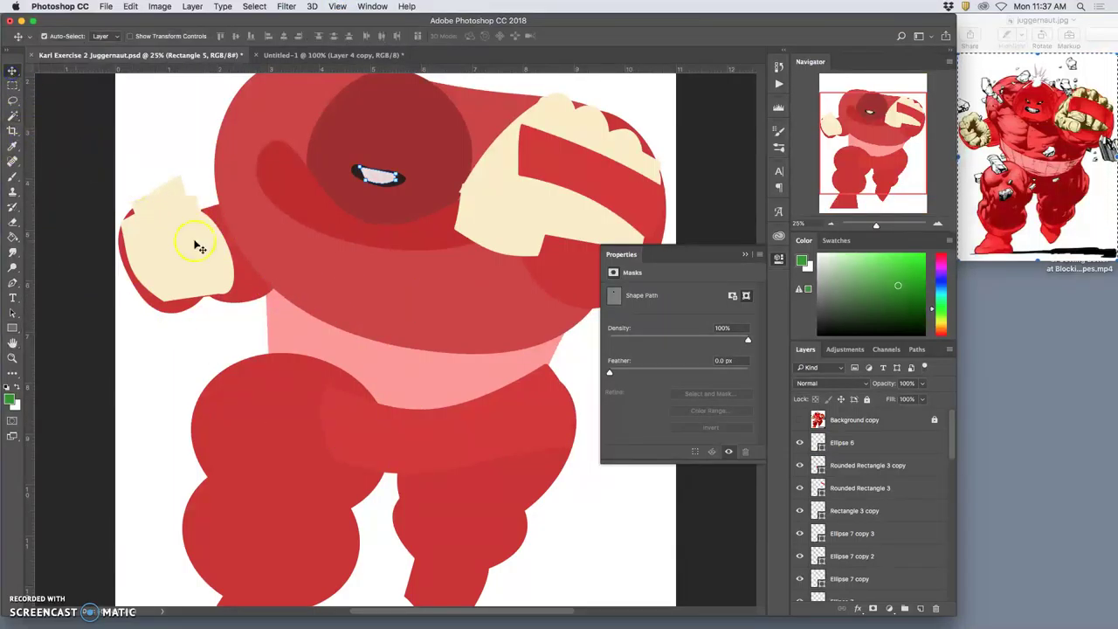
{"action": "left_click", "coordinate": [299, 434]}
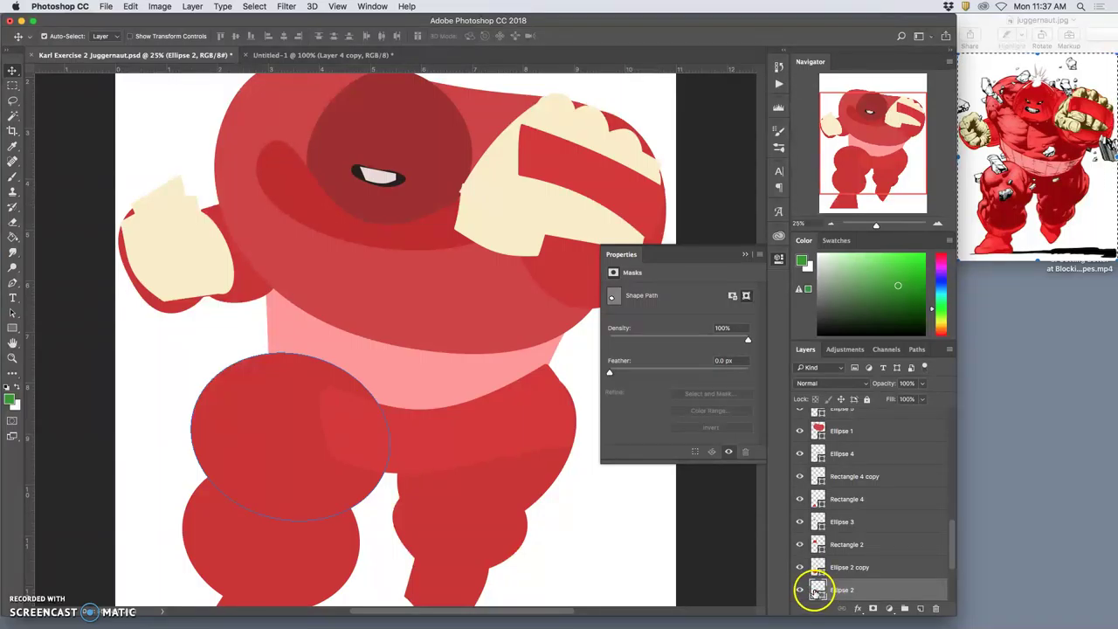
Change the upper-leg circle's fill to a pale pink.
{"action": "double_click", "coordinate": [817, 590]}
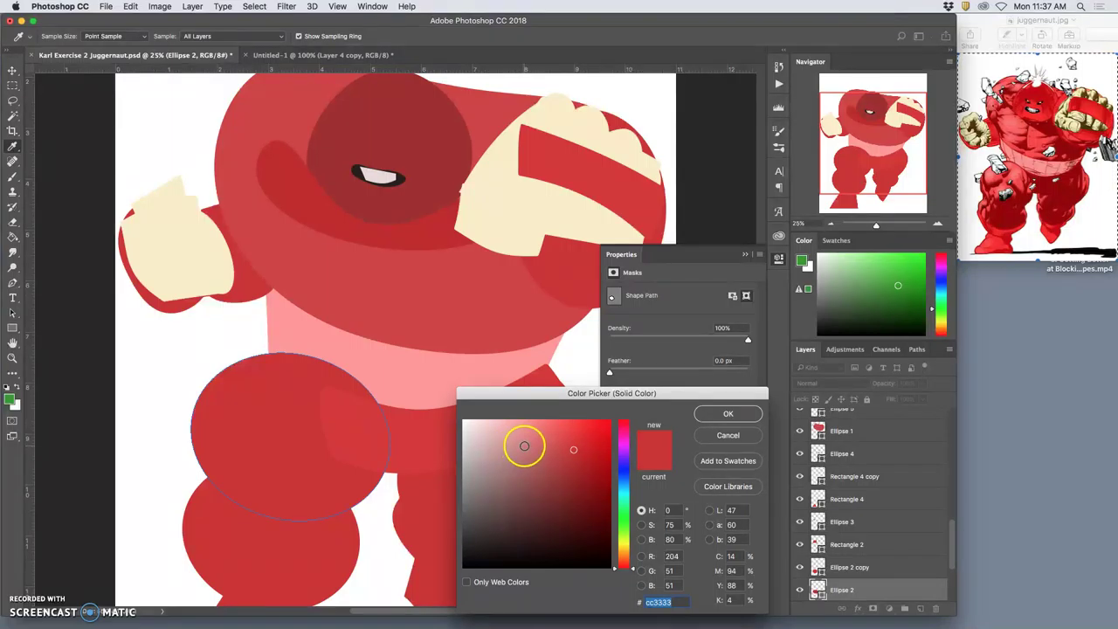
{"action": "mouse_move", "coordinate": [525, 445]}
{"action": "left_mouse_down"}
{"action": "mouse_move", "coordinate": [519, 431]}
{"action": "mouse_move", "coordinate": [539, 453]}
{"action": "mouse_move", "coordinate": [522, 461]}
{"action": "left_mouse_up"}
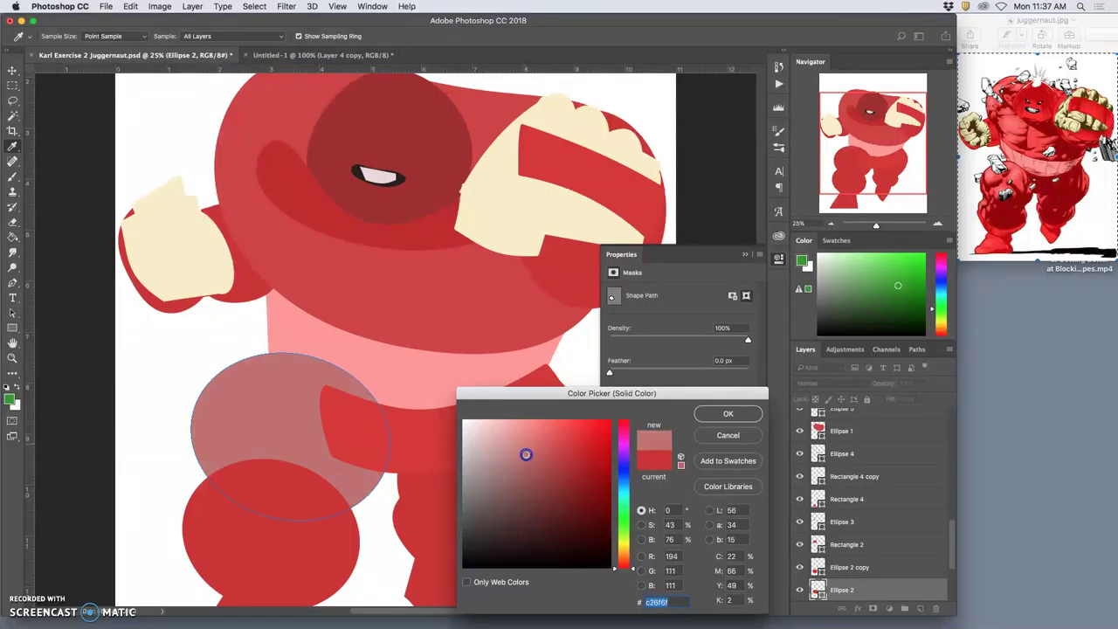
{"action": "left_click", "coordinate": [728, 414]}
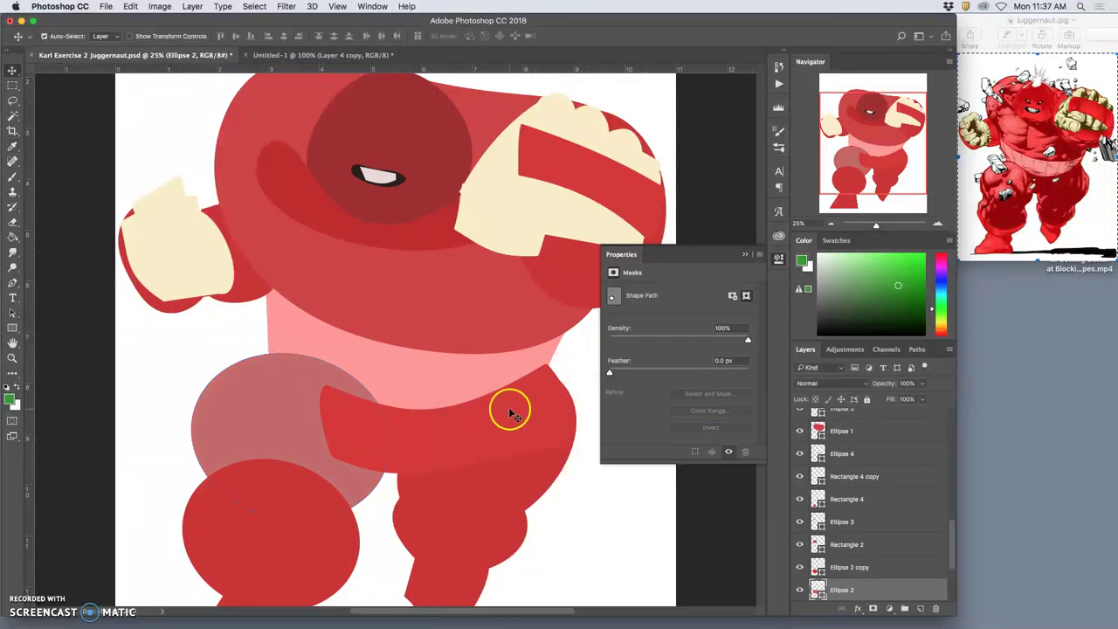
Raise Ellipse 2 to just below Background copy and reopen its fill colour.
{"action": "key", "text": "super+bracketright"}
{"action": "key", "text": "super+bracketright"}
{"action": "key", "text": "super+bracketright"}
{"action": "key", "text": "super+bracketright"}
{"action": "key", "text": "super+bracketright"}
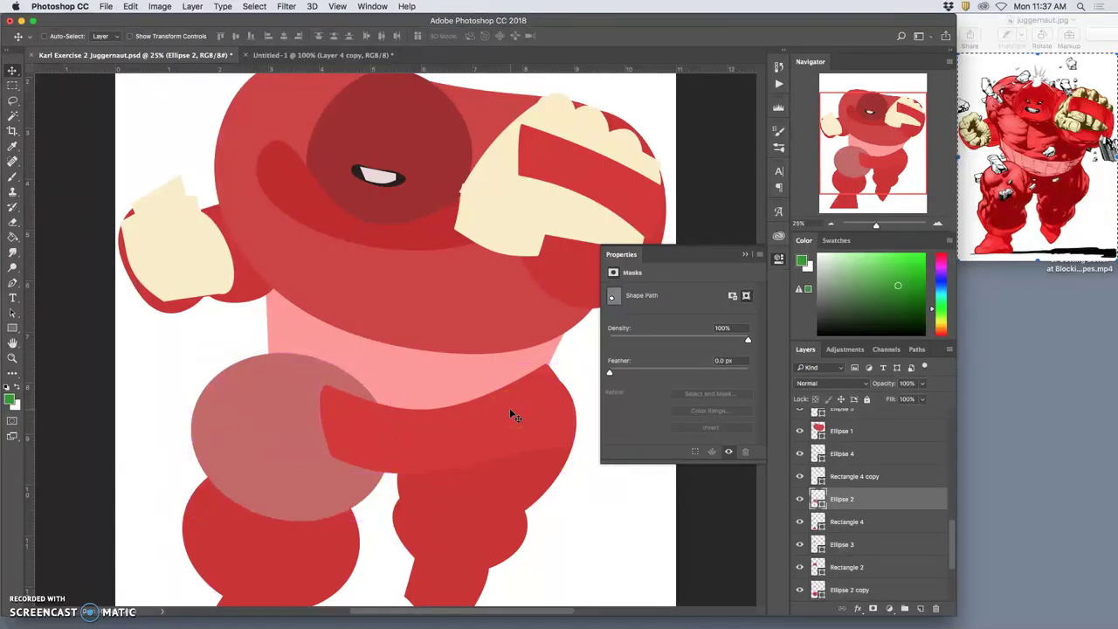
{"action": "key", "text": "super+bracketright"}
{"action": "key", "text": "super+bracketright"}
{"action": "key", "text": "super+bracketright"}
{"action": "key", "text": "super+bracketright"}
{"action": "key", "text": "super+bracketright"}
{"action": "key", "text": "super+bracketright"}
{"action": "key", "text": "super+bracketright"}
{"action": "key", "text": "super+bracketright"}
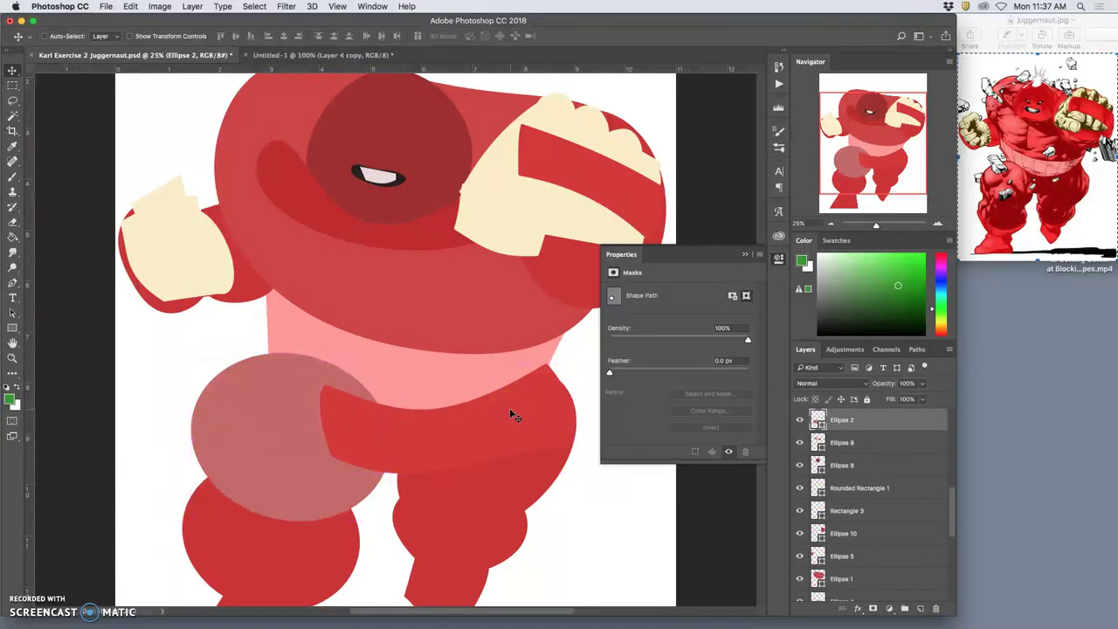
{"action": "key", "text": "super+bracketright"}
{"action": "key", "text": "super+bracketright"}
{"action": "key", "text": "super+bracketright"}
{"action": "key", "text": "super+bracketright"}
{"action": "key", "text": "super+bracketright"}
{"action": "key", "text": "super+bracketright"}
{"action": "key", "text": "super+bracketright"}
{"action": "key", "text": "super+bracketright"}
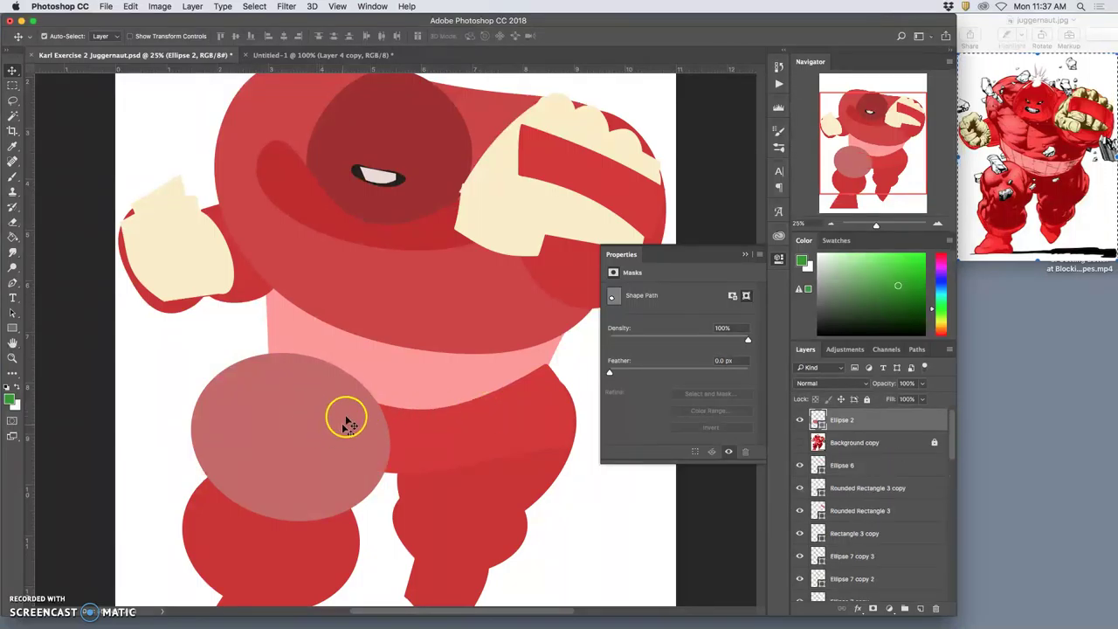
{"action": "left_click", "coordinate": [306, 416]}
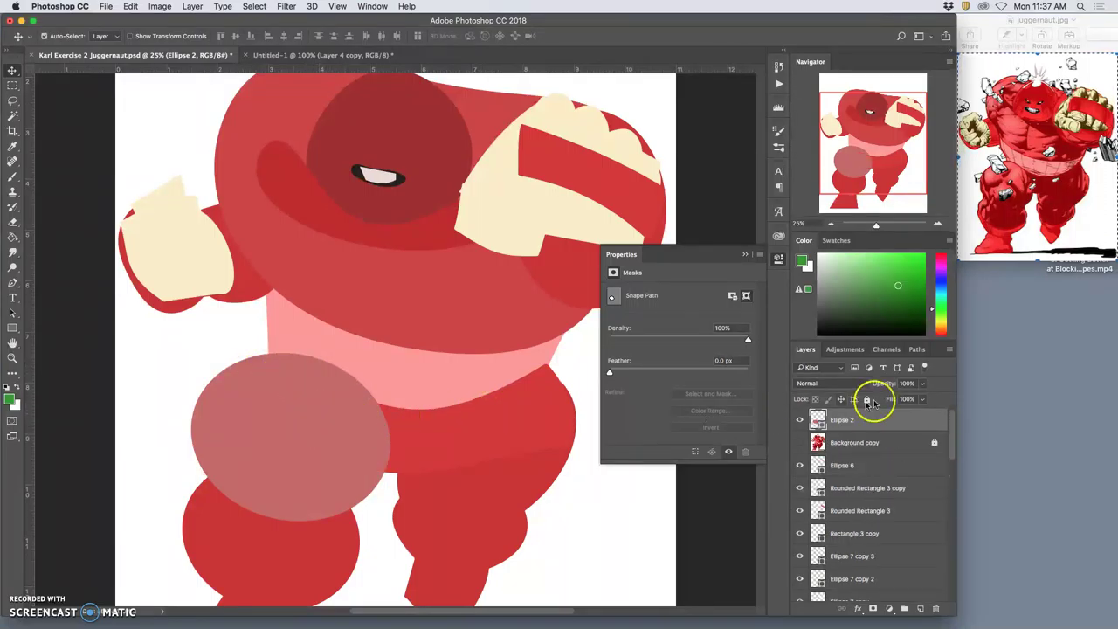
{"action": "key", "text": "super+bracketleft"}
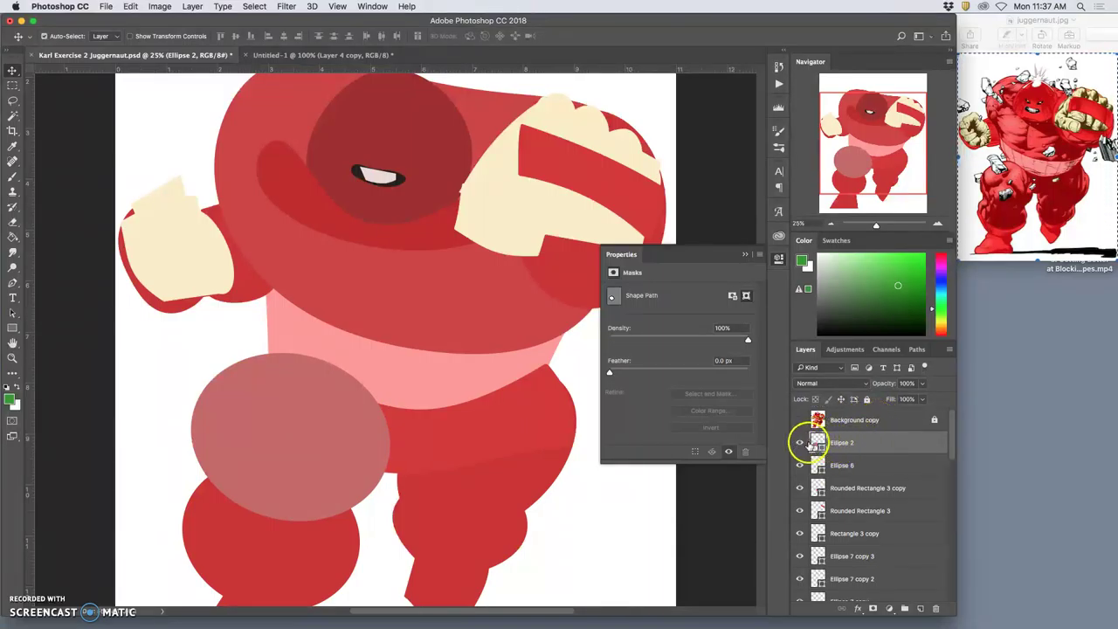
{"action": "double_click", "coordinate": [817, 441]}
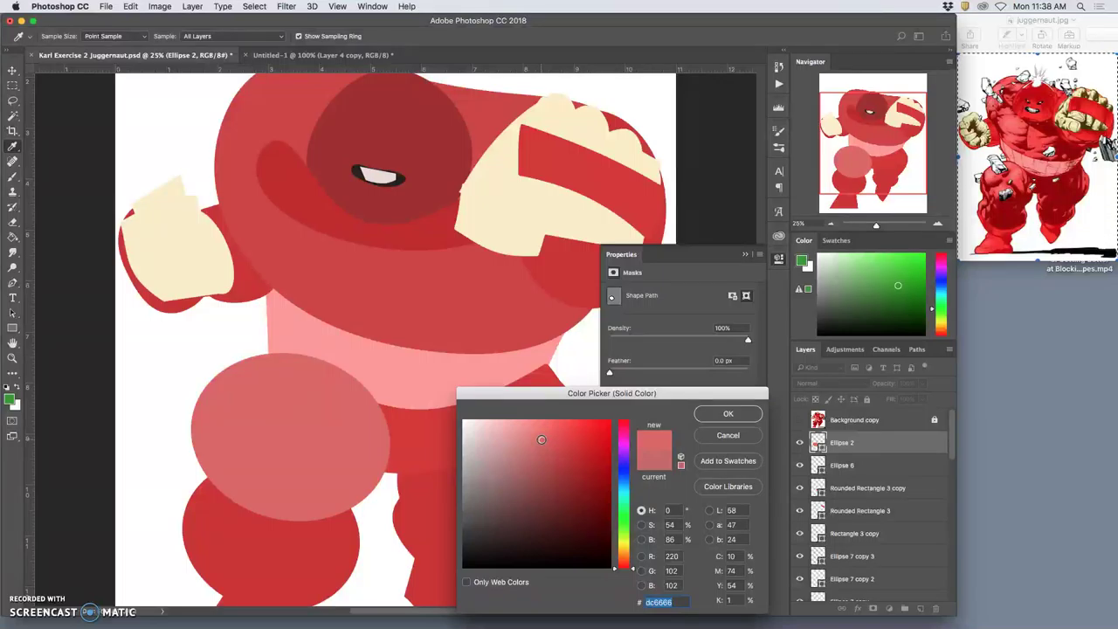
Apply the #dc6666 salmon fill to the upper-leg circle.
{"action": "left_click", "coordinate": [730, 417]}
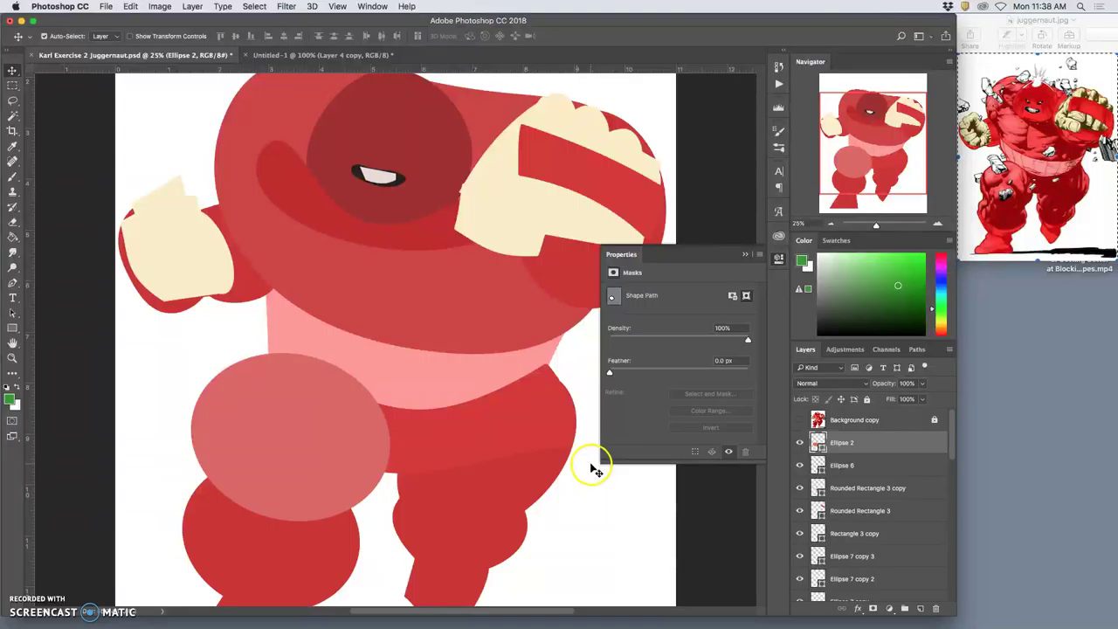
{"action": "scroll", "coordinate": [543, 466], "scroll_direction": "down", "scroll_amount": 3}
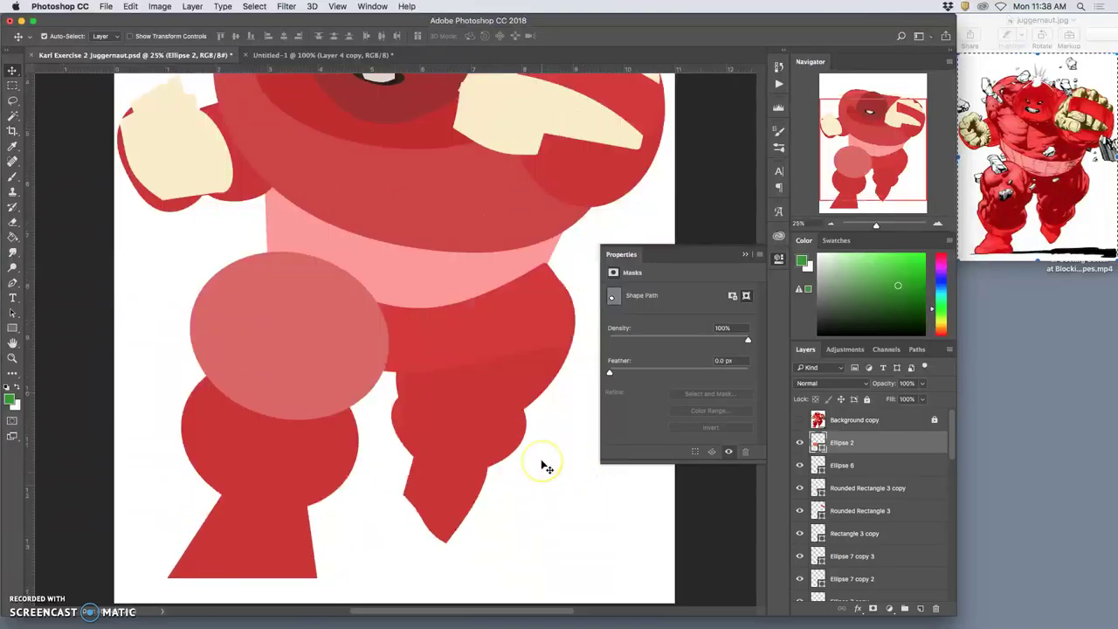
{"action": "scroll", "coordinate": [545, 464], "scroll_direction": "down", "scroll_amount": 2}
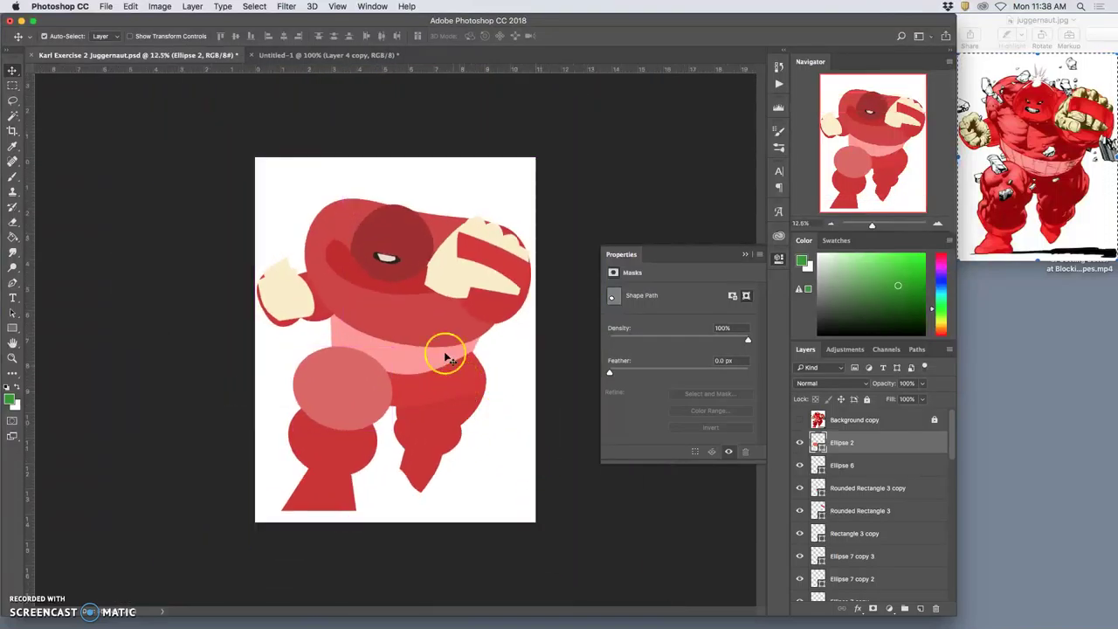
Recolour the ellipse at the head's left a deep maroon.
{"action": "left_click", "coordinate": [372, 287]}
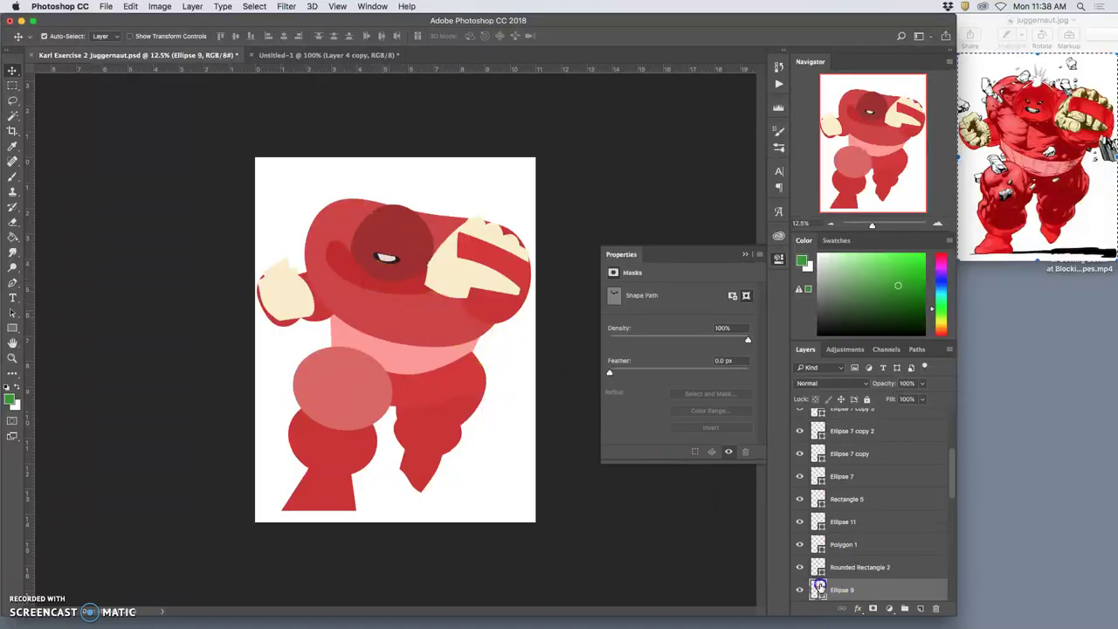
{"action": "double_click", "coordinate": [820, 590]}
{"action": "left_click", "coordinate": [553, 447]}
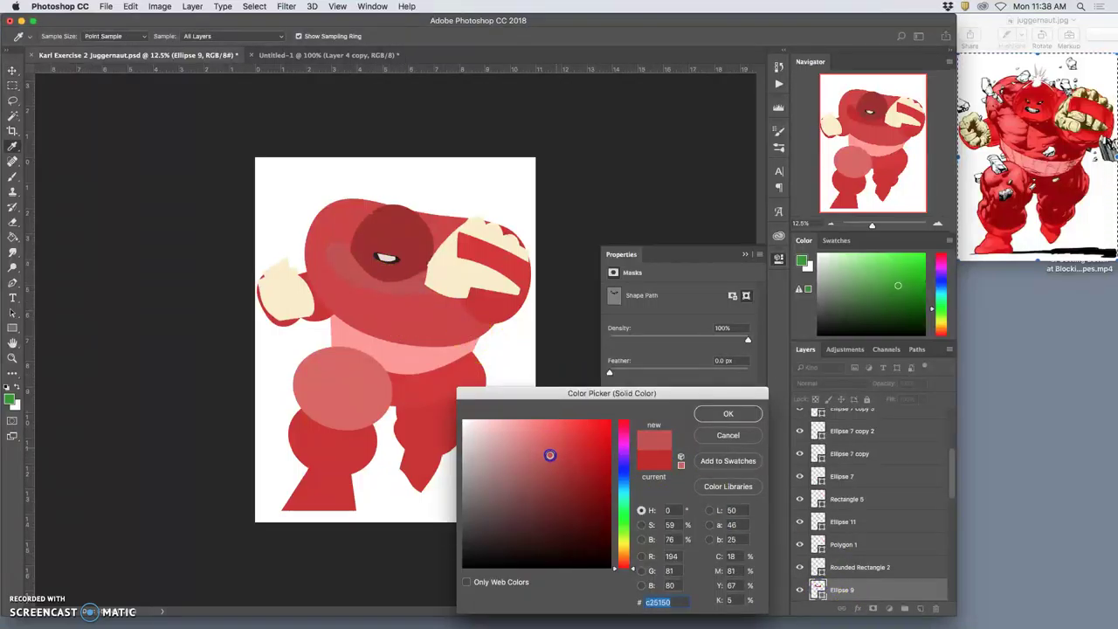
{"action": "left_click_drag", "start_coordinate": [549, 454], "coordinate": [565, 492]}
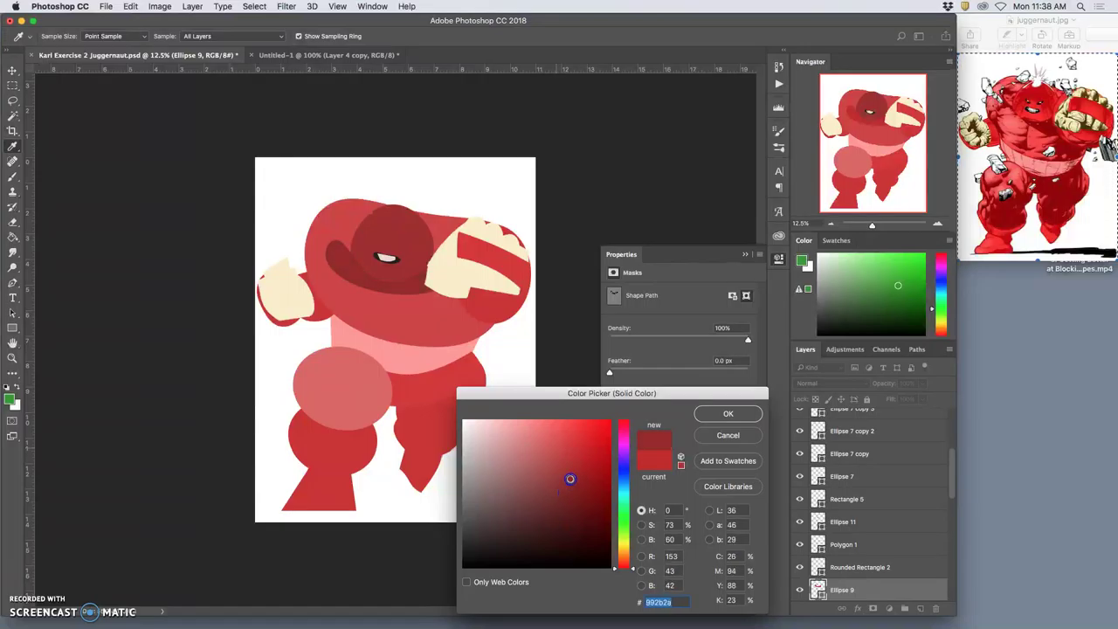
{"action": "left_click", "coordinate": [716, 414]}
Darken the right-knee circle and bring it in front of the leg.
{"action": "key", "text": "v"}
{"action": "left_click", "coordinate": [440, 420]}
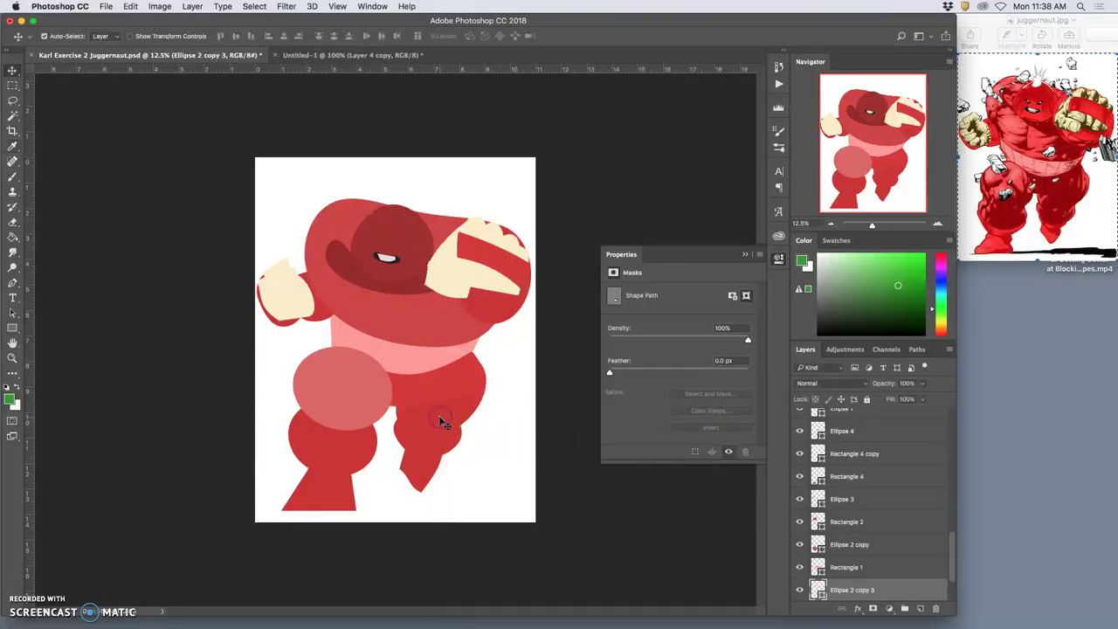
{"action": "double_click", "coordinate": [818, 587]}
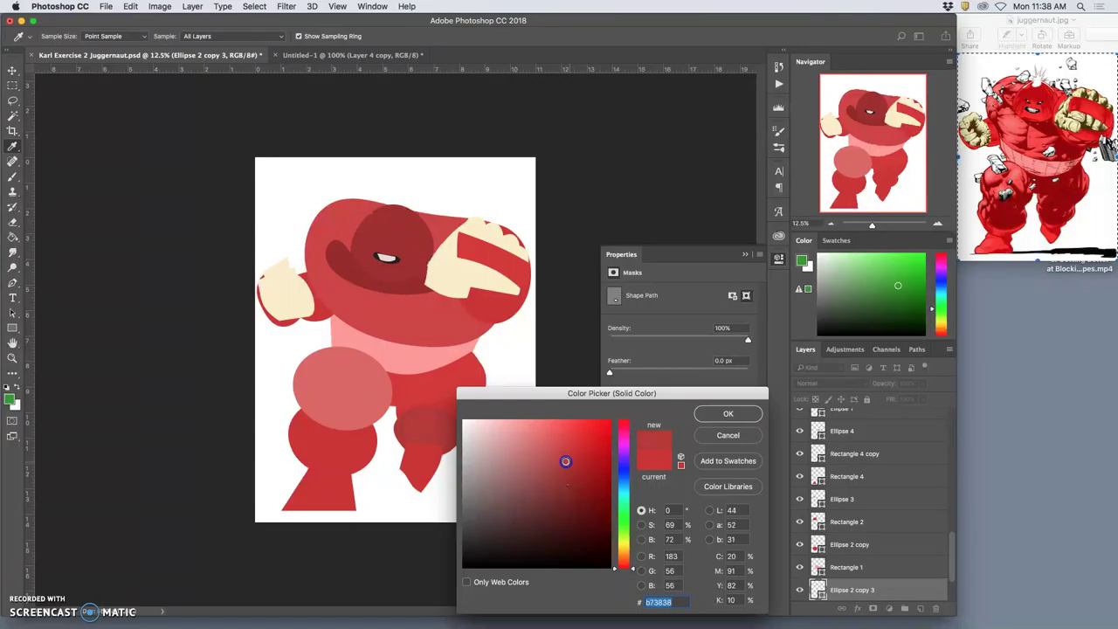
{"action": "left_click", "coordinate": [728, 413]}
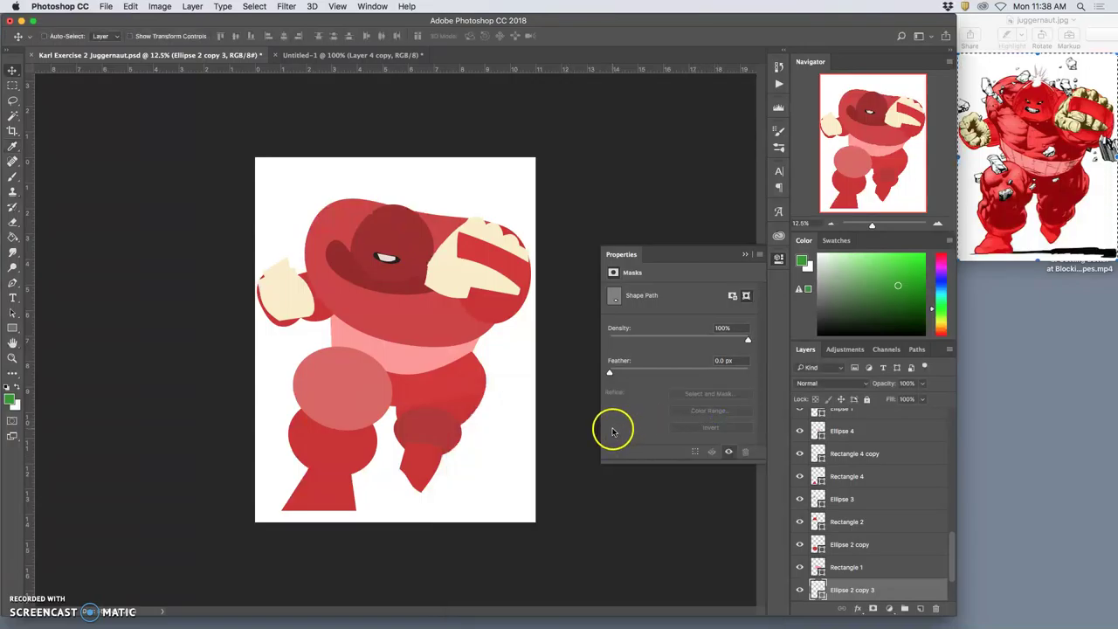
{"action": "key", "text": "super+bracketright"}
{"action": "key", "text": "super+bracketright"}
{"action": "key", "text": "super+bracketright"}
{"action": "key", "text": "super+bracketright"}
{"action": "key", "text": "super+bracketright"}
{"action": "key", "text": "super+bracketright"}
{"action": "key", "text": "super+bracketright"}
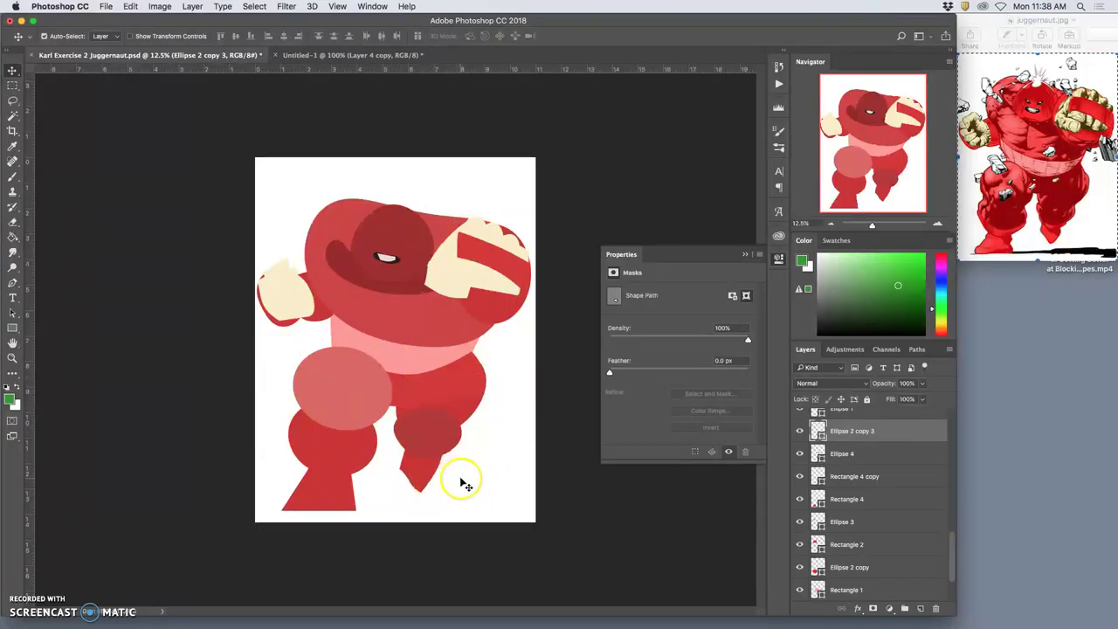
Lighten the left foot Rectangle 4 to #d45050 and send it below Ellipse 2 copy.
{"action": "left_click", "coordinate": [322, 498]}
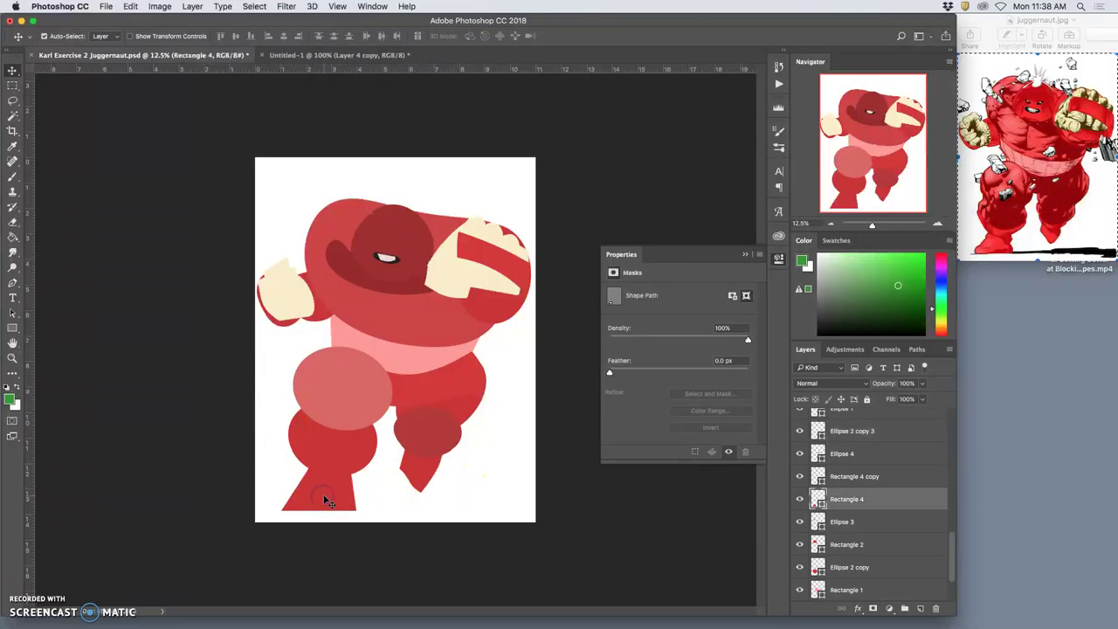
{"action": "double_click", "coordinate": [818, 499]}
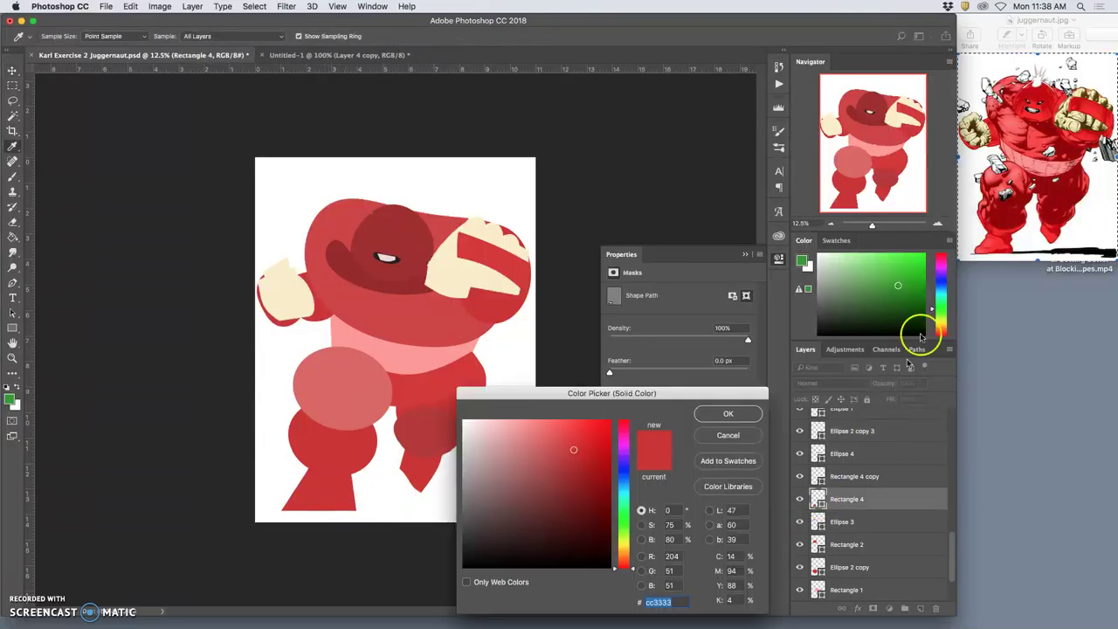
{"action": "left_click", "coordinate": [561, 447]}
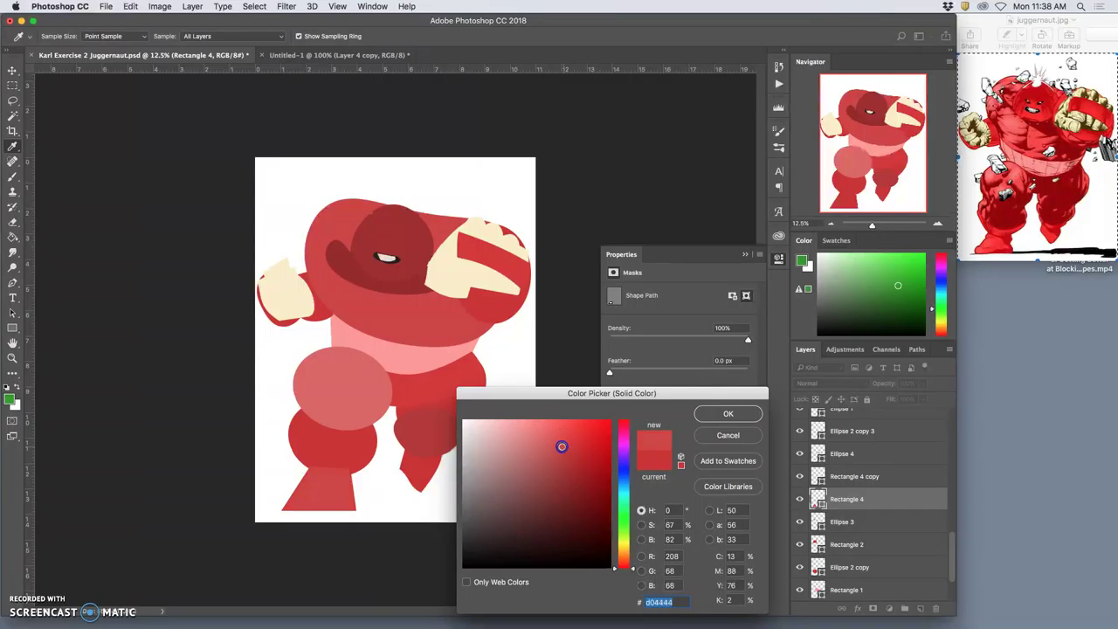
{"action": "left_click_drag", "start_coordinate": [557, 447], "coordinate": [553, 443]}
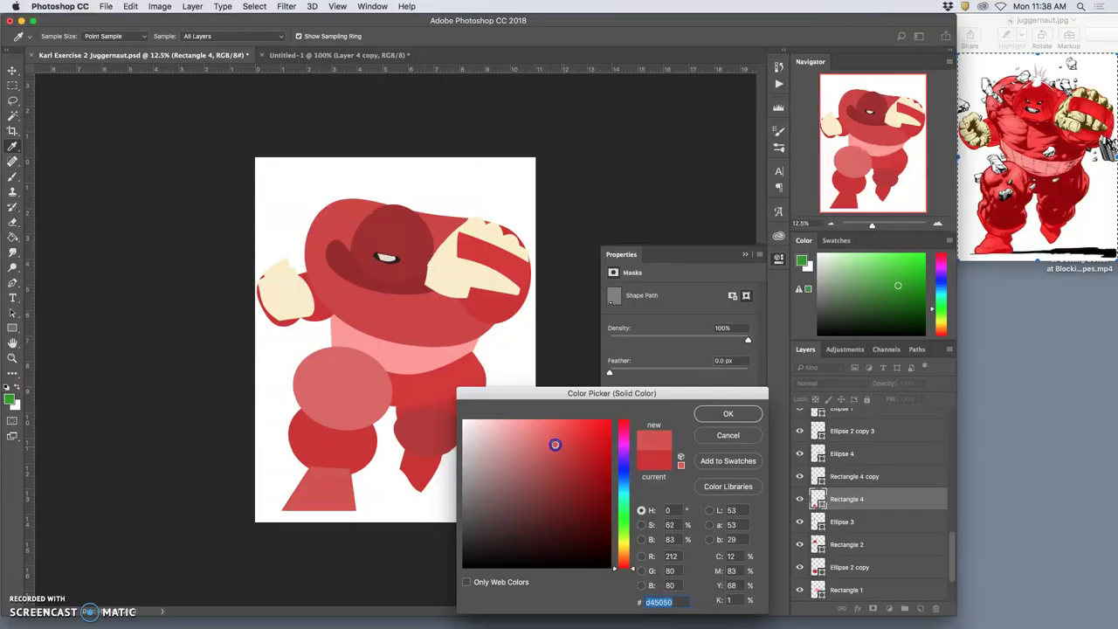
{"action": "left_click", "coordinate": [726, 414]}
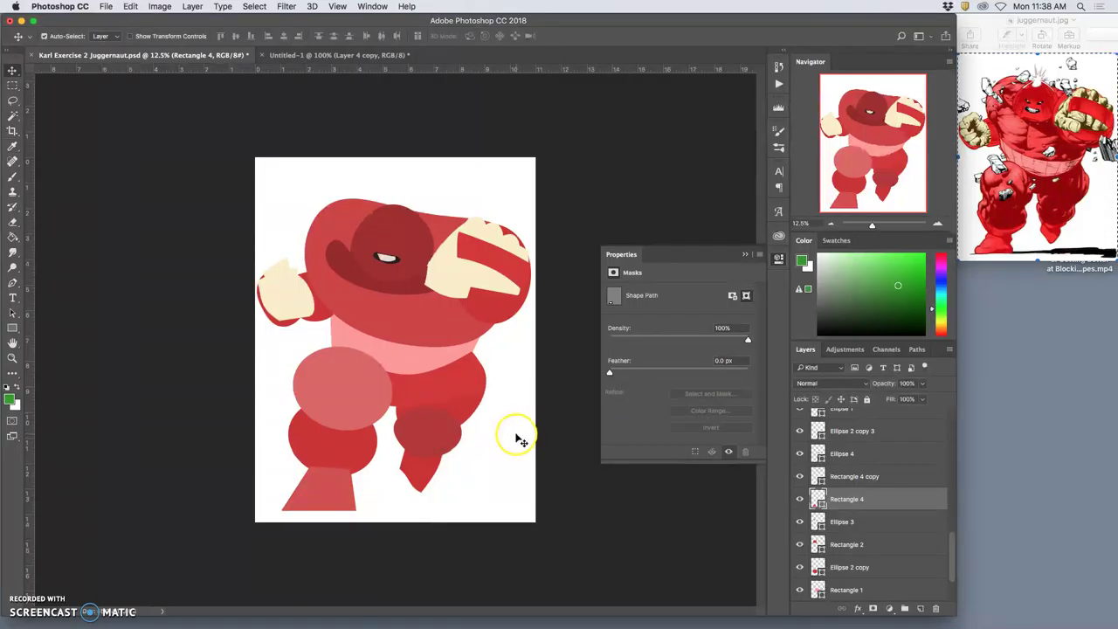
{"action": "key", "text": "super+bracketleft"}
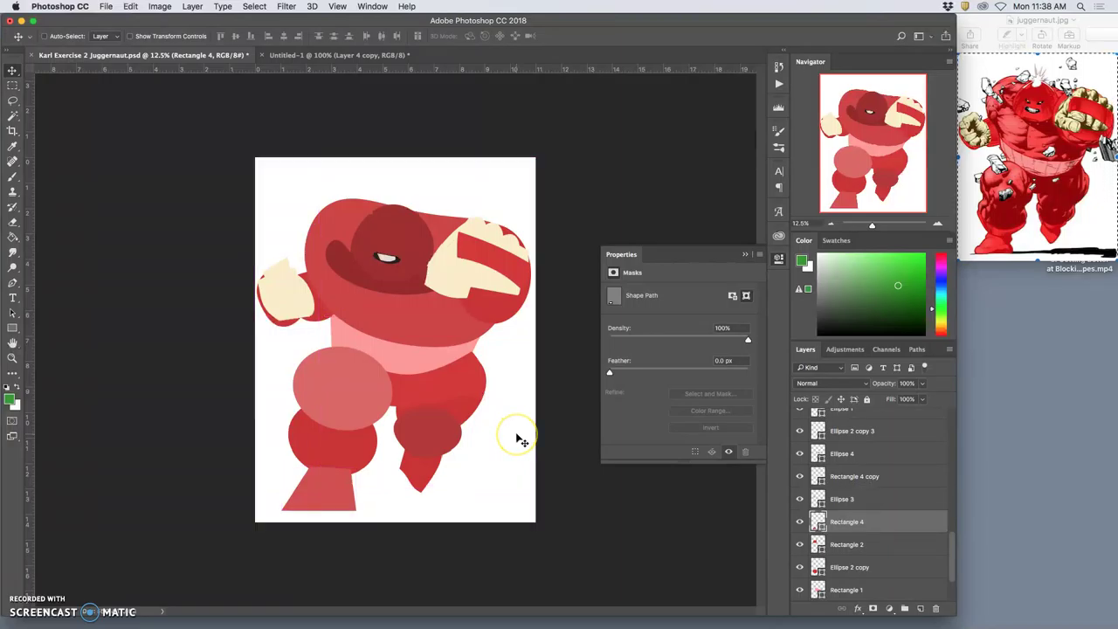
{"action": "key", "text": "super+bracketleft"}
{"action": "key", "text": "super+bracketleft"}
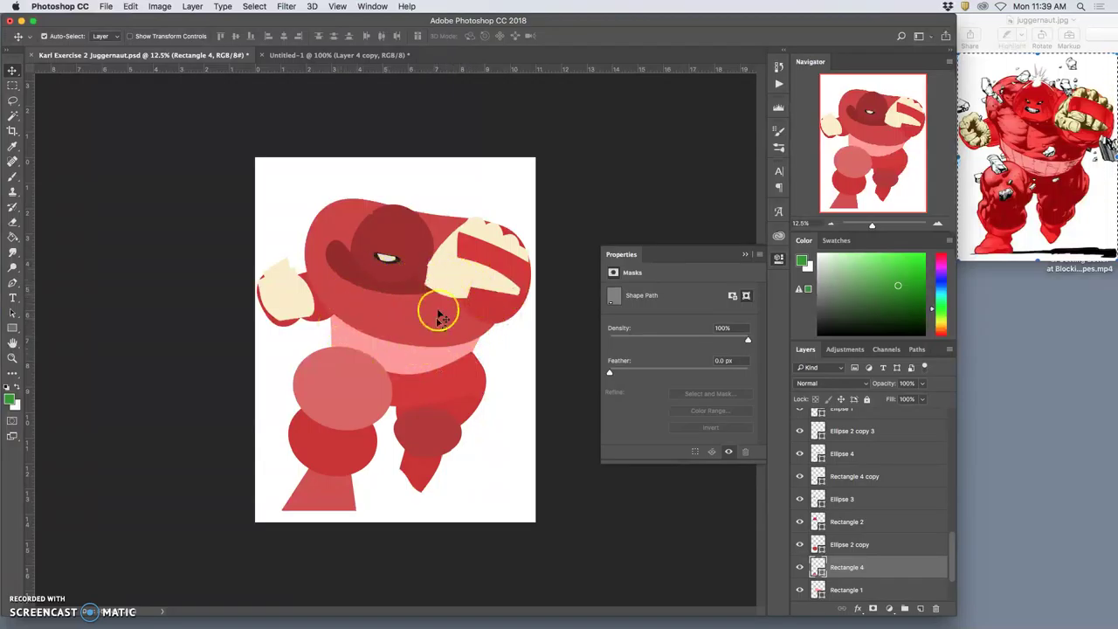
Duplicate the mouth shape and scale the copy down to about 41%.
{"action": "left_click", "coordinate": [381, 307]}
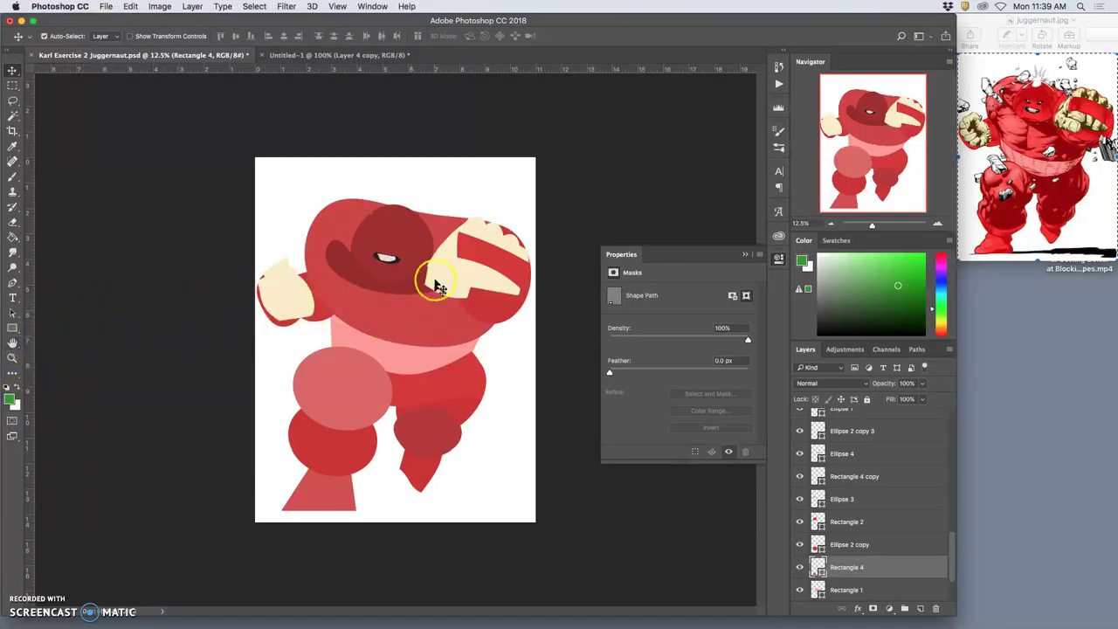
{"action": "left_click", "coordinate": [395, 256]}
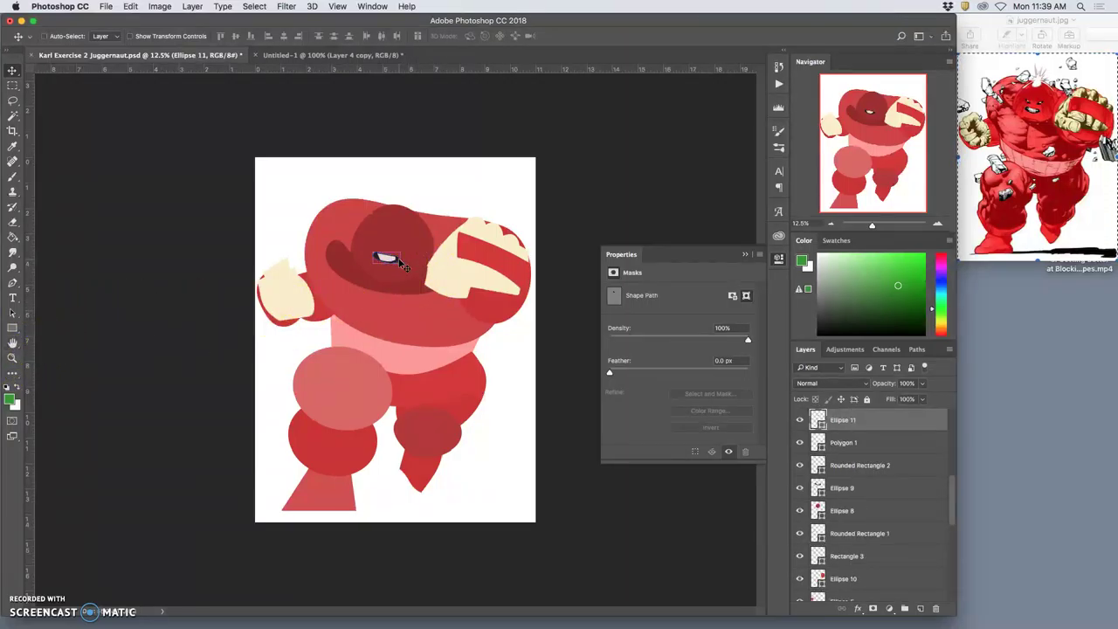
{"action": "key", "text": "super+j"}
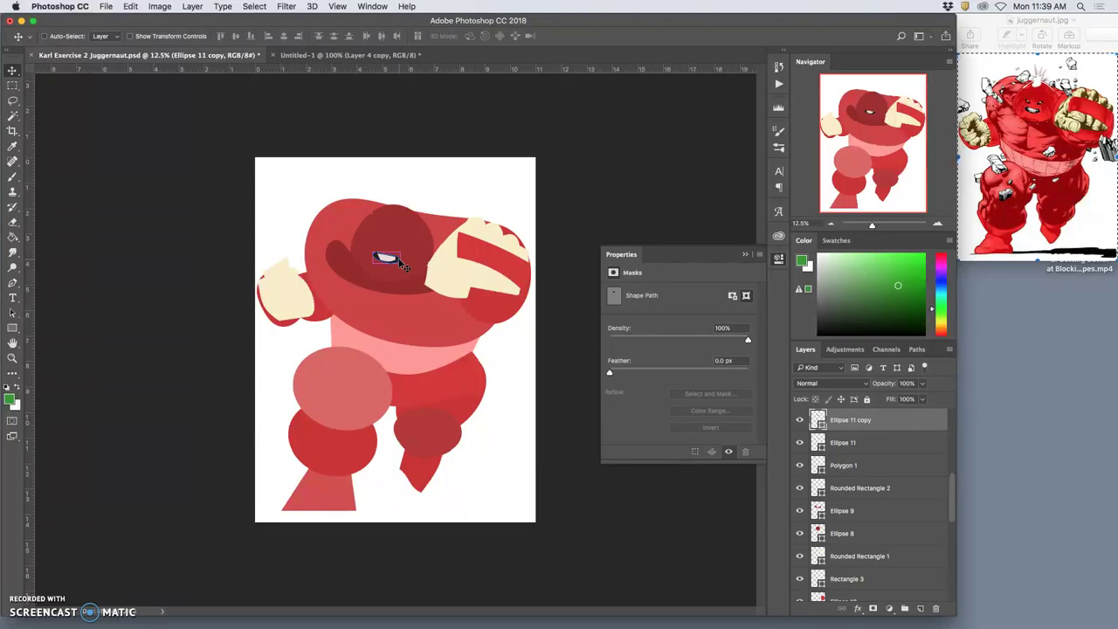
{"action": "key", "text": "super+t"}
{"action": "left_click_drag", "start_coordinate": [387, 257], "coordinate": [383, 254]}
{"action": "key", "text": "super+equal"}
{"action": "key", "text": "super+equal"}
{"action": "key", "text": "super+equal"}
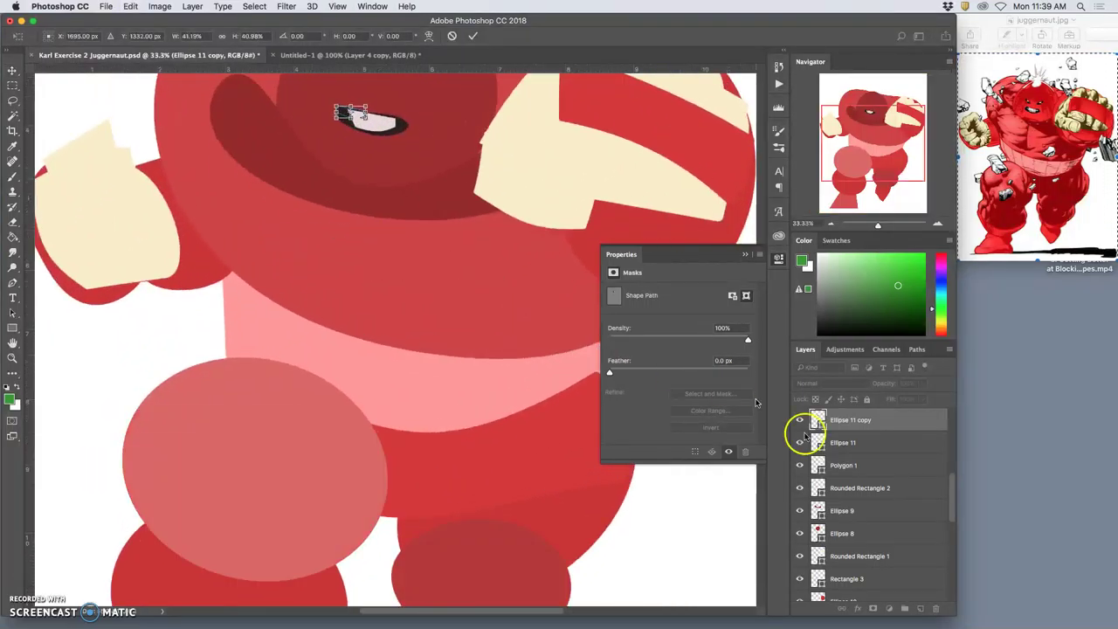
{"action": "scroll", "coordinate": [817, 450], "scroll_direction": "up", "scroll_amount": 3}
{"action": "scroll", "coordinate": [400, 273], "scroll_direction": "up", "scroll_amount": 5}
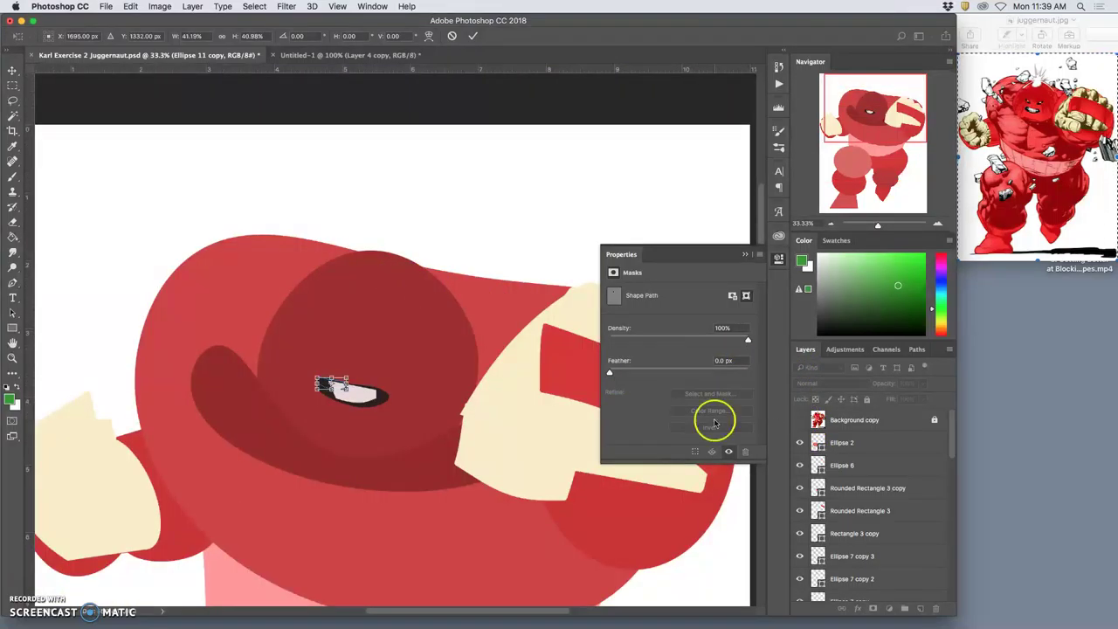
{"action": "key", "text": "Return"}
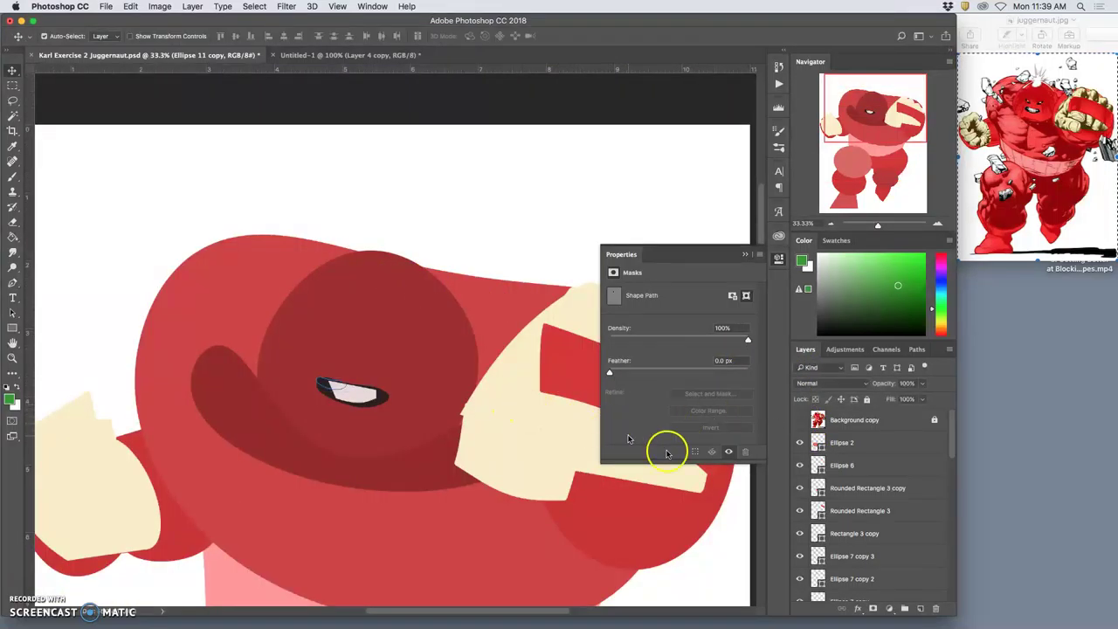
Show the reference sketch and nudge the teeth shape within the mouth.
{"action": "left_click", "coordinate": [800, 420]}
{"action": "mouse_move", "coordinate": [334, 385]}
{"action": "left_mouse_down"}
{"action": "mouse_move", "coordinate": [327, 361]}
{"action": "mouse_move", "coordinate": [331, 381]}
{"action": "left_mouse_up"}
{"action": "scroll", "coordinate": [839, 489], "scroll_direction": "up", "scroll_amount": 3}
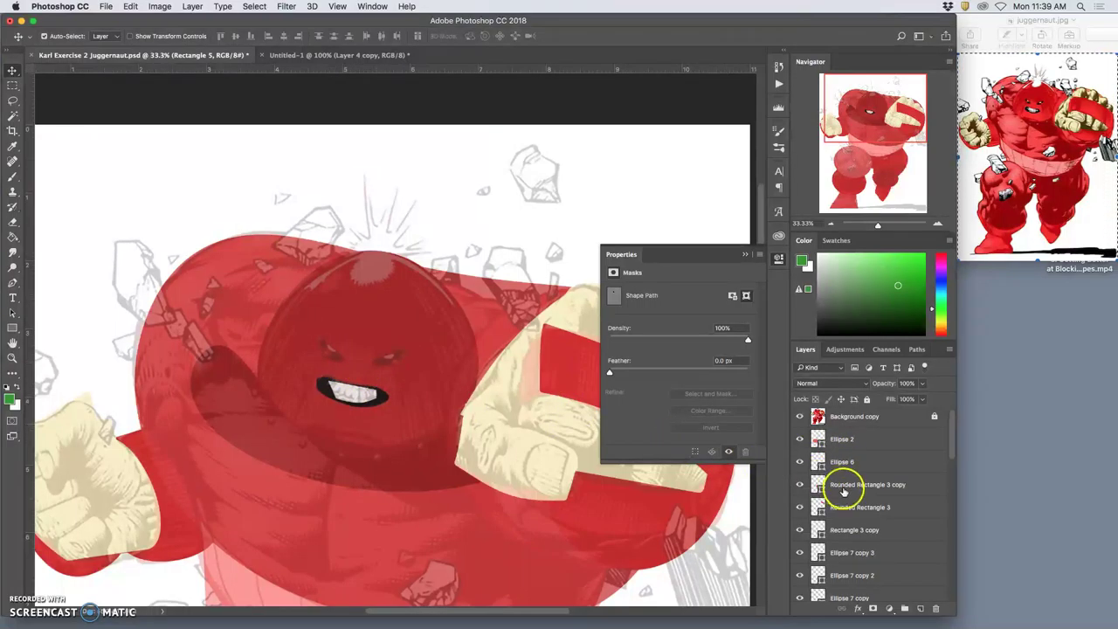
Copy the small dark shape up and rotate it into the first eyebrow.
{"action": "left_click", "coordinate": [800, 416]}
{"action": "left_click", "coordinate": [799, 417]}
{"action": "left_click", "coordinate": [800, 417]}
{"action": "left_click_drag", "start_coordinate": [321, 385], "coordinate": [325, 341]}
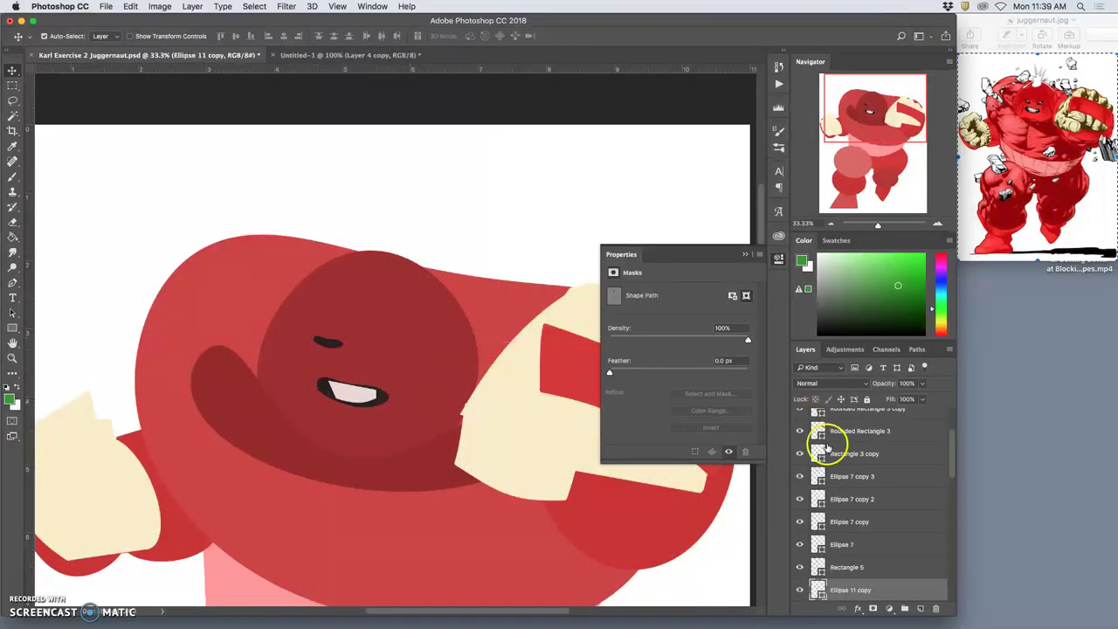
{"action": "scroll", "coordinate": [817, 433], "scroll_direction": "up", "scroll_amount": 3}
{"action": "left_click", "coordinate": [800, 419]}
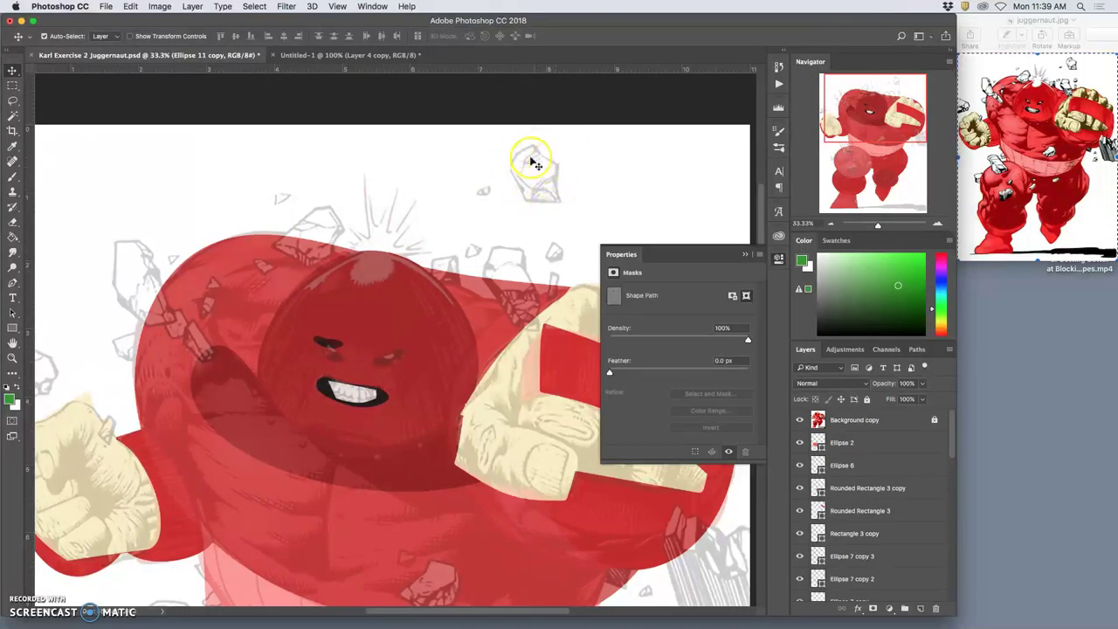
{"action": "left_click_drag", "start_coordinate": [328, 345], "coordinate": [387, 357]}
{"action": "key", "text": "ctrl+t"}
{"action": "key", "text": "Return"}
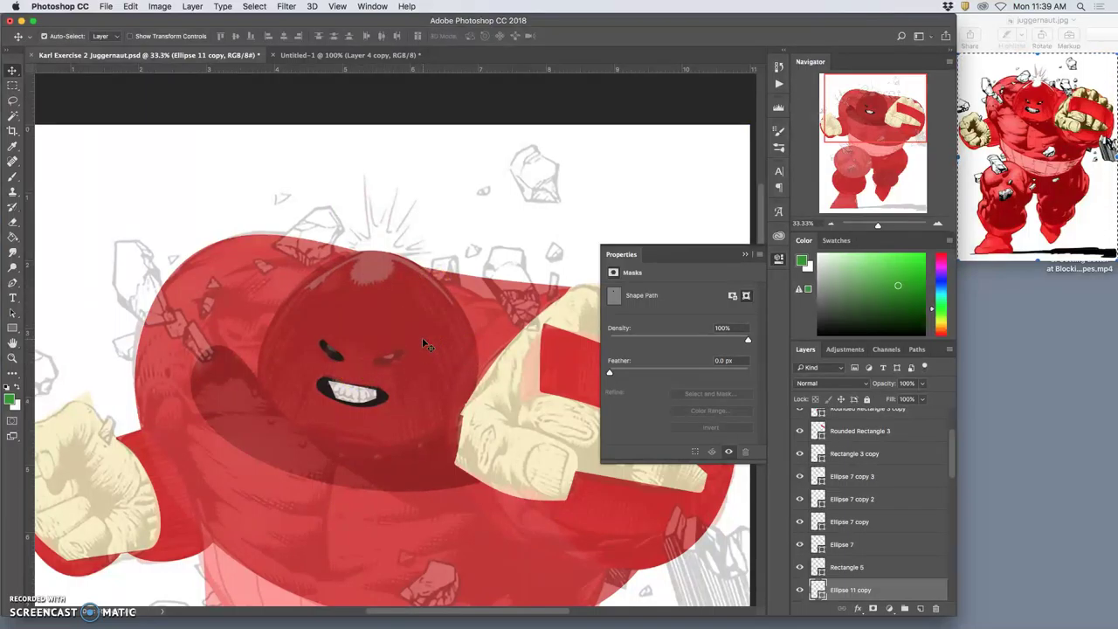
Duplicate it over the other eye, warp and tilt it about 13.5 degrees, then hide the sketch.
{"action": "key", "text": "ctrl+j"}
{"action": "mouse_move", "coordinate": [385, 357]}
{"action": "left_mouse_down"}
{"action": "mouse_move", "coordinate": [330, 350]}
{"action": "mouse_move", "coordinate": [367, 349]}
{"action": "mouse_move", "coordinate": [374, 364]}
{"action": "left_mouse_up"}
{"action": "key", "text": "ctrl+t"}
{"action": "right_click", "coordinate": [365, 349]}
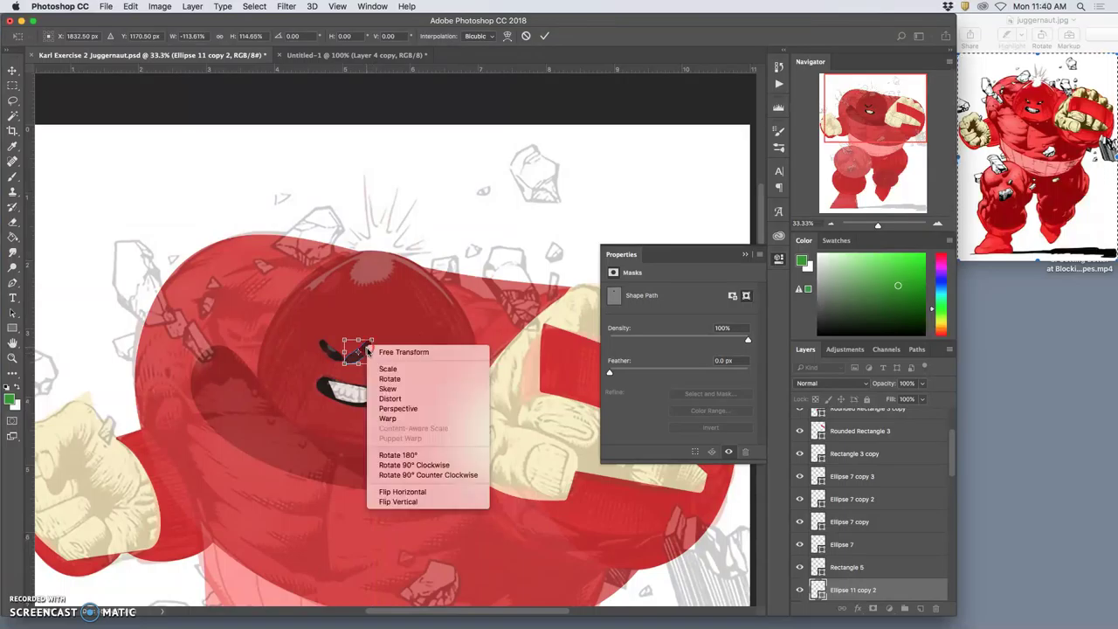
{"action": "left_click", "coordinate": [371, 363]}
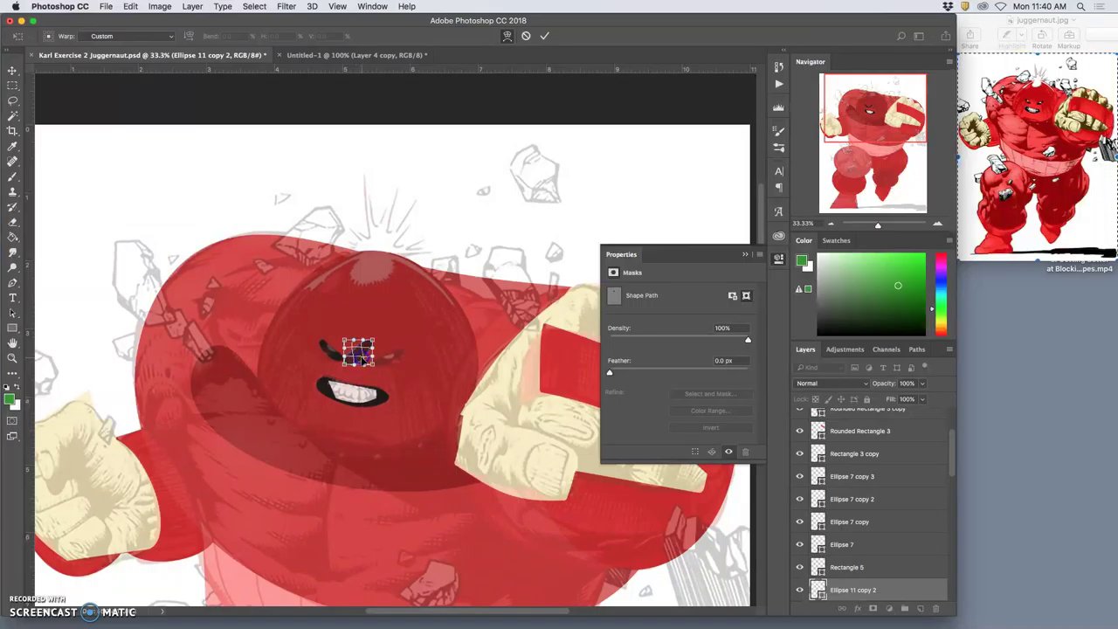
{"action": "left_click_drag", "start_coordinate": [404, 330], "coordinate": [395, 359]}
{"action": "key", "text": "Return"}
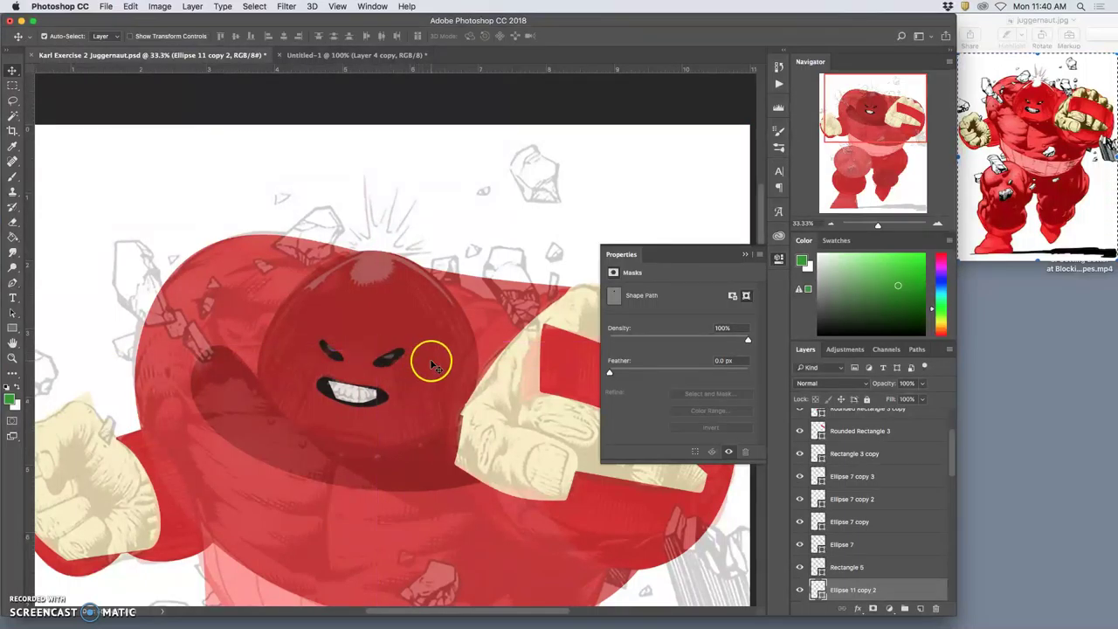
{"action": "left_click", "coordinate": [432, 362]}
{"action": "scroll", "coordinate": [865, 466], "scroll_direction": "up", "scroll_amount": 3}
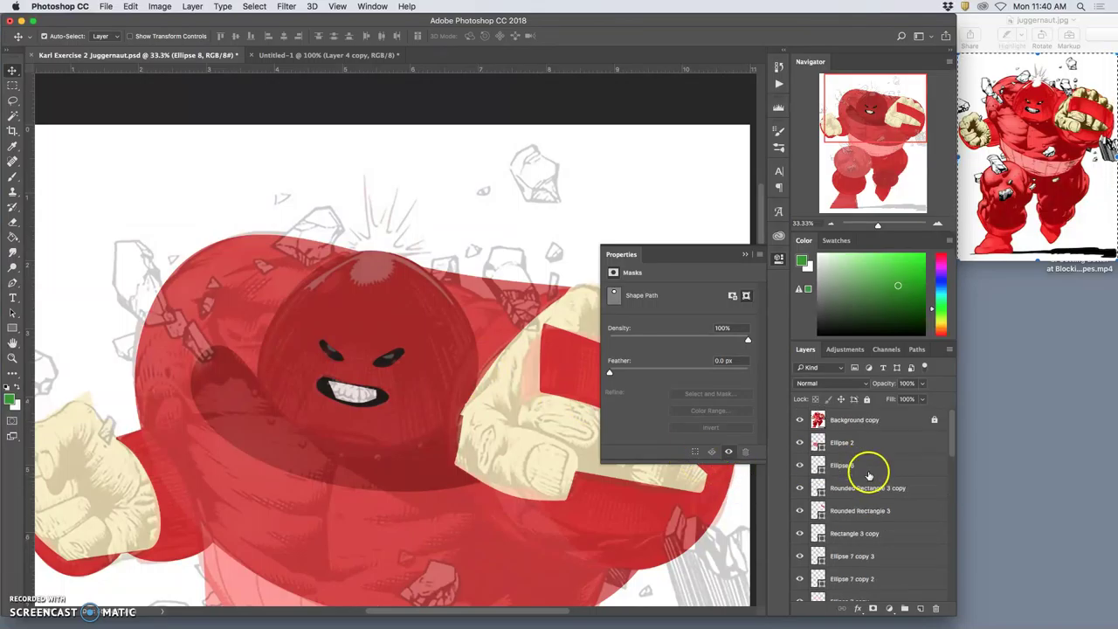
{"action": "left_click", "coordinate": [799, 420]}
{"action": "key", "text": "super+minus"}
{"action": "key", "text": "super+minus"}
{"action": "key", "text": "super+minus"}
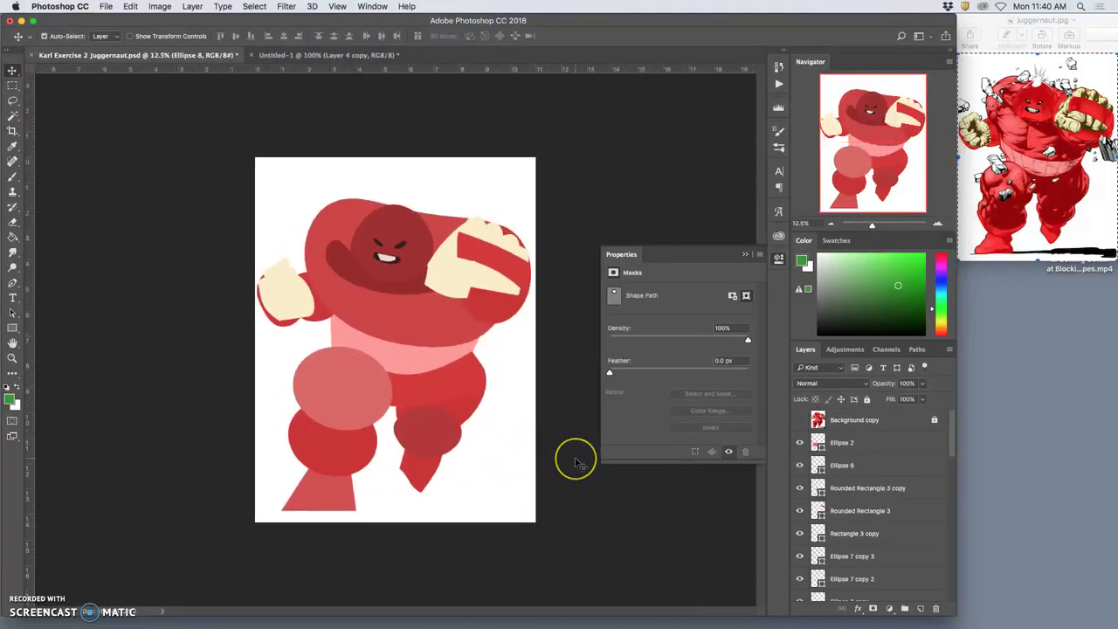
Show the sketch and draw a small rectangle over the upper-left debris.
{"action": "left_click", "coordinate": [799, 420]}
{"action": "key", "text": "super+plus"}
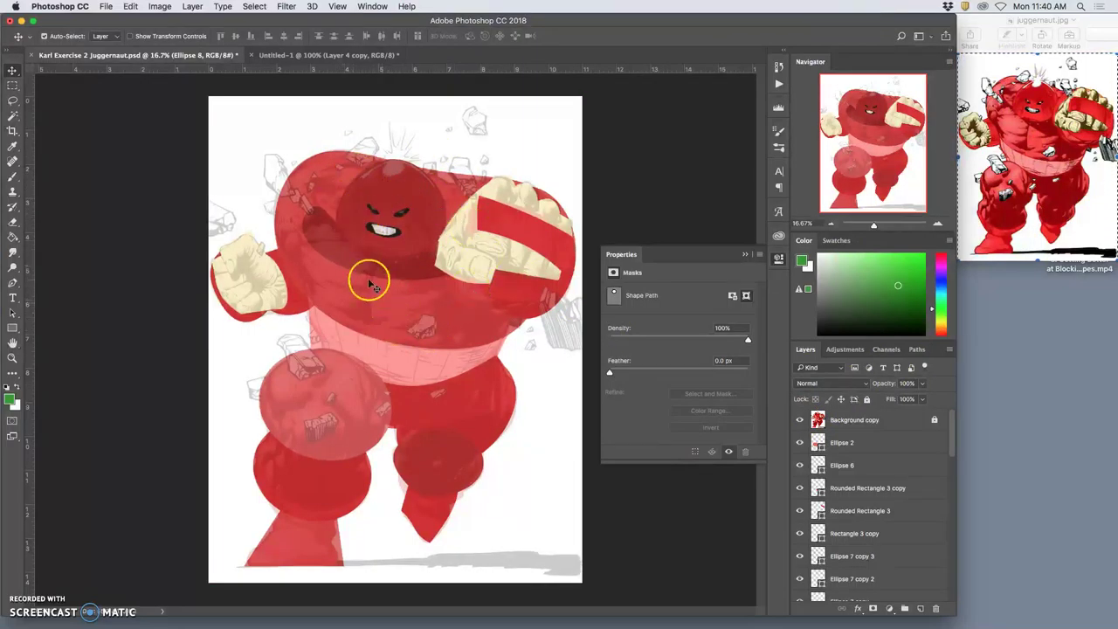
{"action": "left_click", "coordinate": [12, 328]}
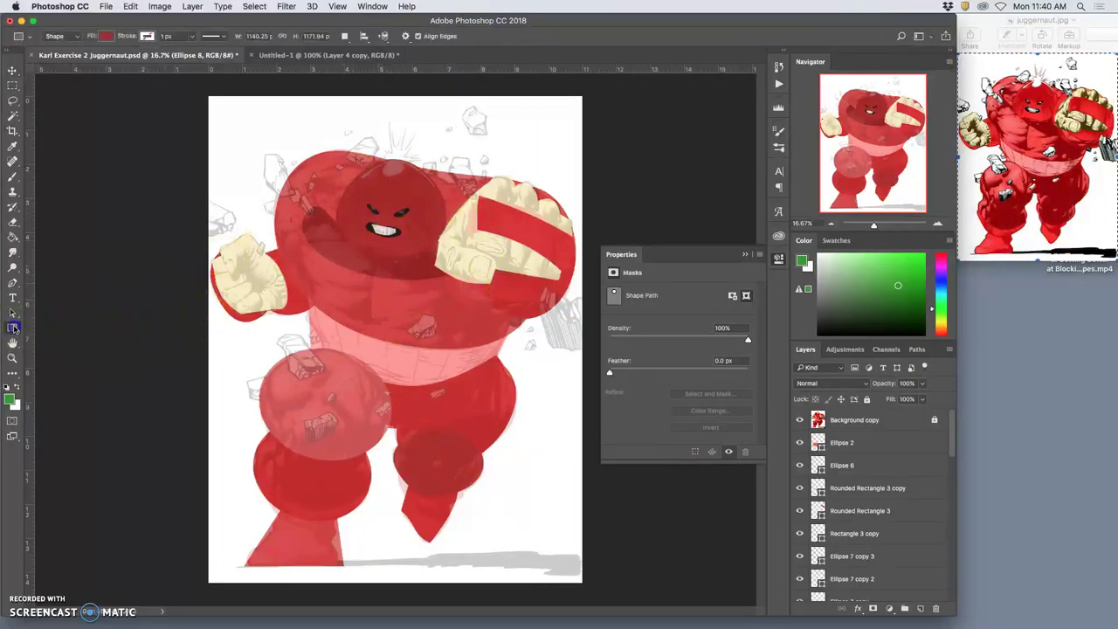
{"action": "left_click", "coordinate": [51, 326]}
{"action": "left_click_drag", "start_coordinate": [264, 151], "coordinate": [295, 193]}
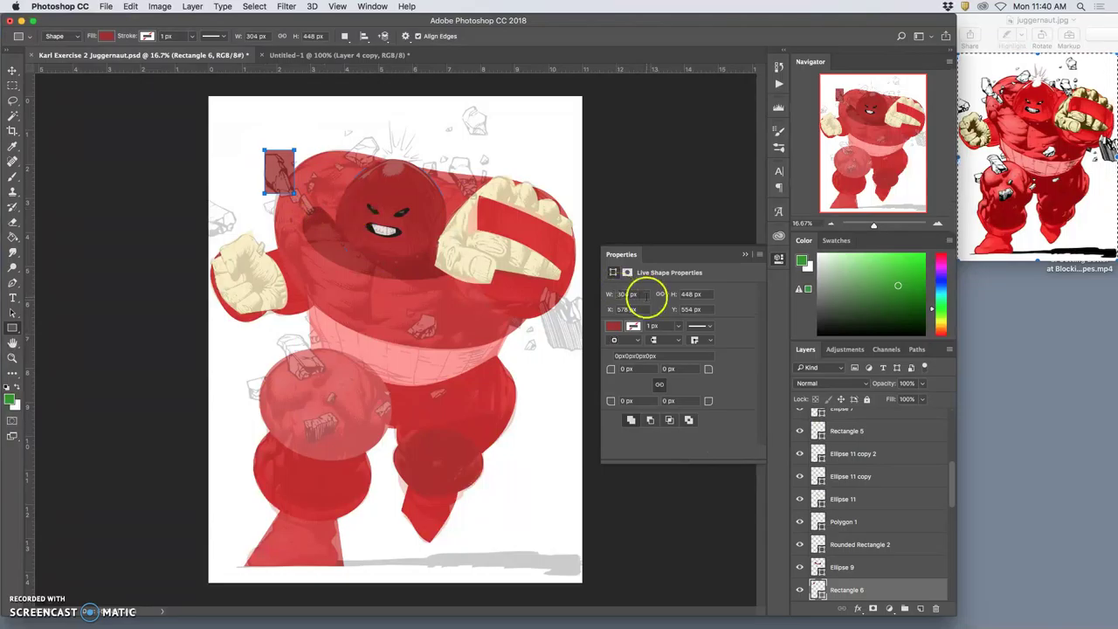
Distort the rectangle into an angled shard jutting from the upper-left shoulder.
{"action": "key", "text": "ctrl+t"}
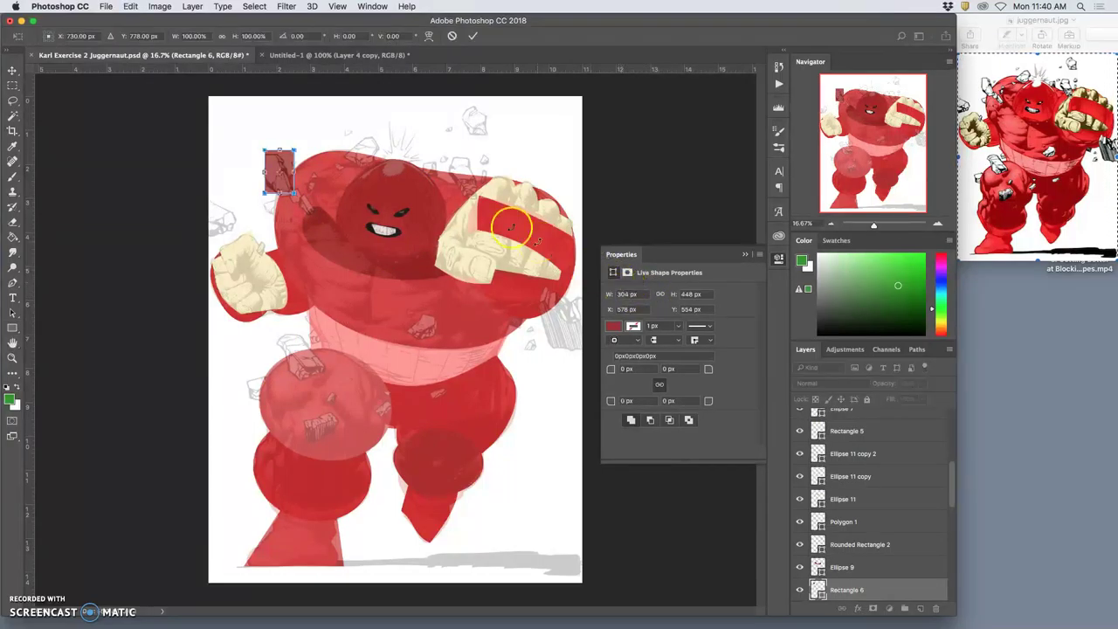
{"action": "right_click", "coordinate": [287, 181]}
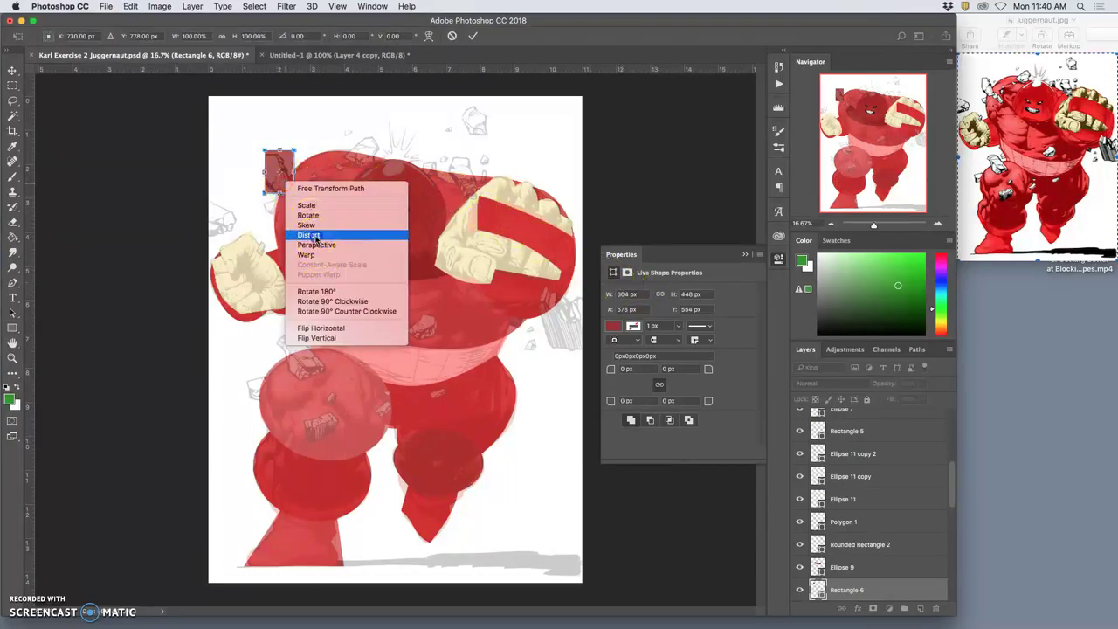
{"action": "left_click", "coordinate": [274, 194]}
{"action": "left_click_drag", "start_coordinate": [265, 194], "coordinate": [293, 198]}
{"action": "mouse_move", "coordinate": [267, 152]}
{"action": "left_mouse_down"}
{"action": "mouse_move", "coordinate": [265, 180]}
{"action": "mouse_move", "coordinate": [284, 159]}
{"action": "mouse_move", "coordinate": [278, 148]}
{"action": "left_mouse_up"}
{"action": "left_click", "coordinate": [323, 177]}
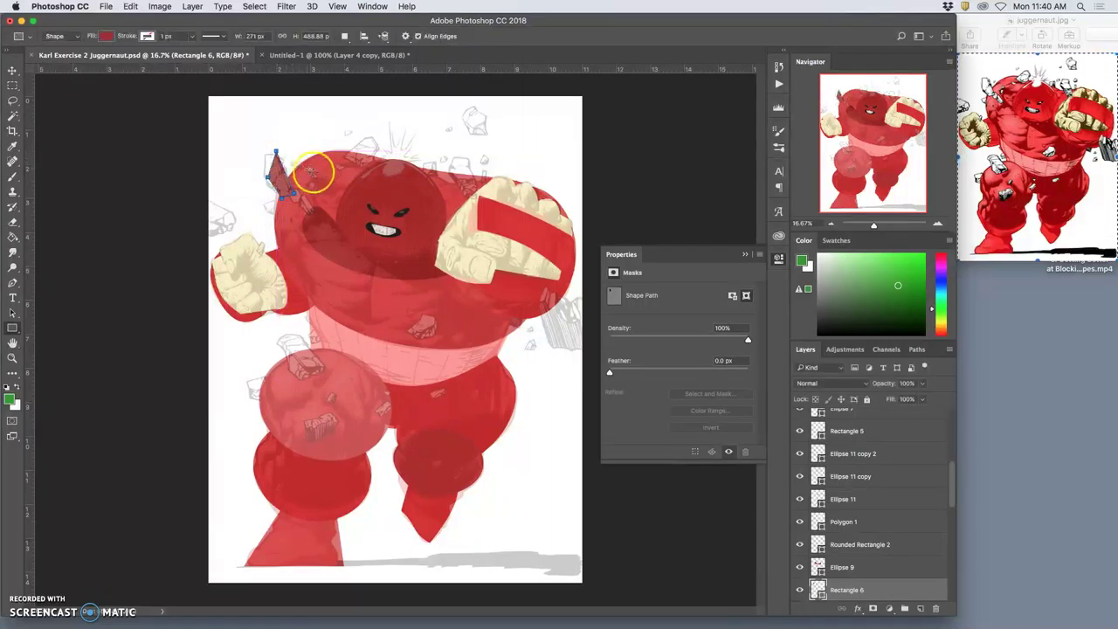
{"action": "scroll", "coordinate": [324, 180], "scroll_direction": "up", "scroll_amount": 2}
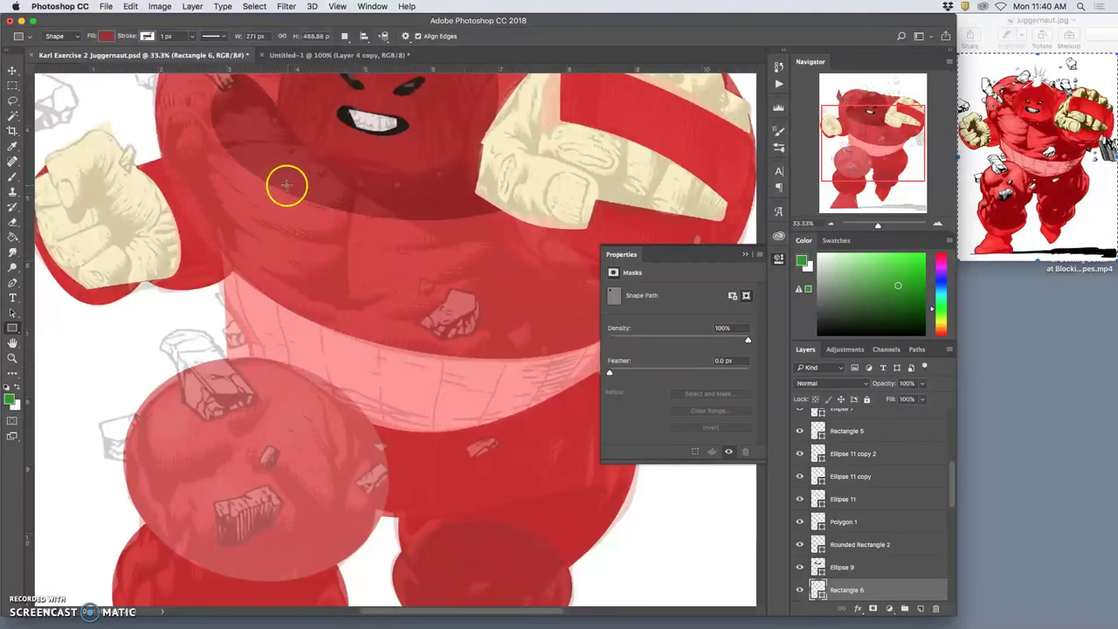
{"action": "scroll", "coordinate": [287, 183], "scroll_direction": "up", "scroll_amount": 5}
{"action": "scroll", "coordinate": [287, 183], "scroll_direction": "down", "scroll_amount": 10}
{"action": "scroll", "coordinate": [262, 179], "scroll_direction": "up", "scroll_amount": 1}
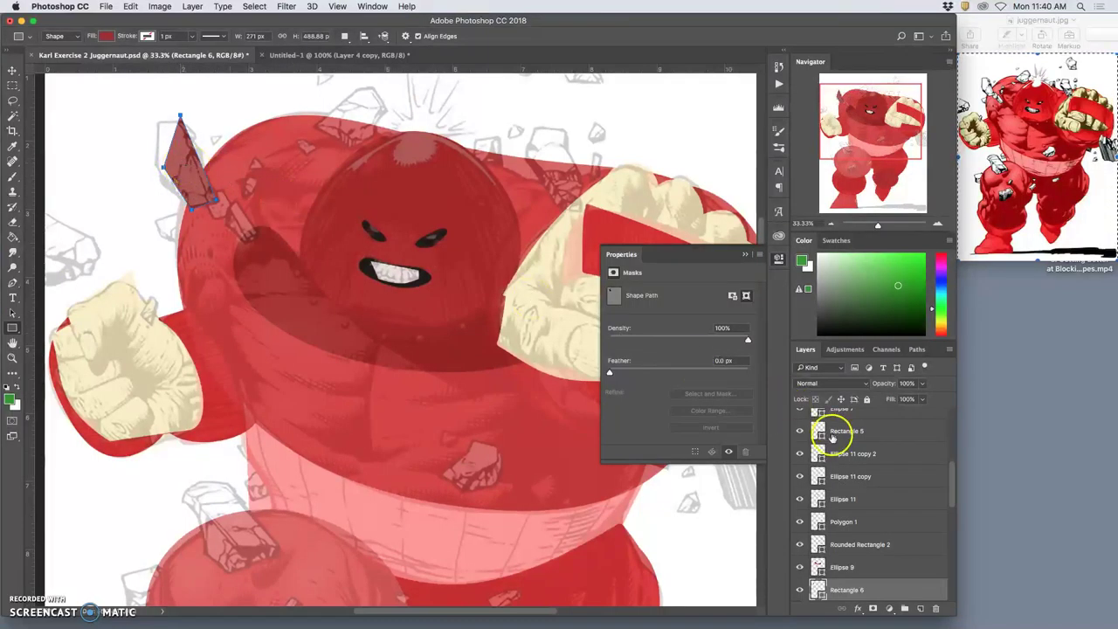
Give the Rectangle 6 shard a very light pinkish-white fill.
{"action": "double_click", "coordinate": [818, 590]}
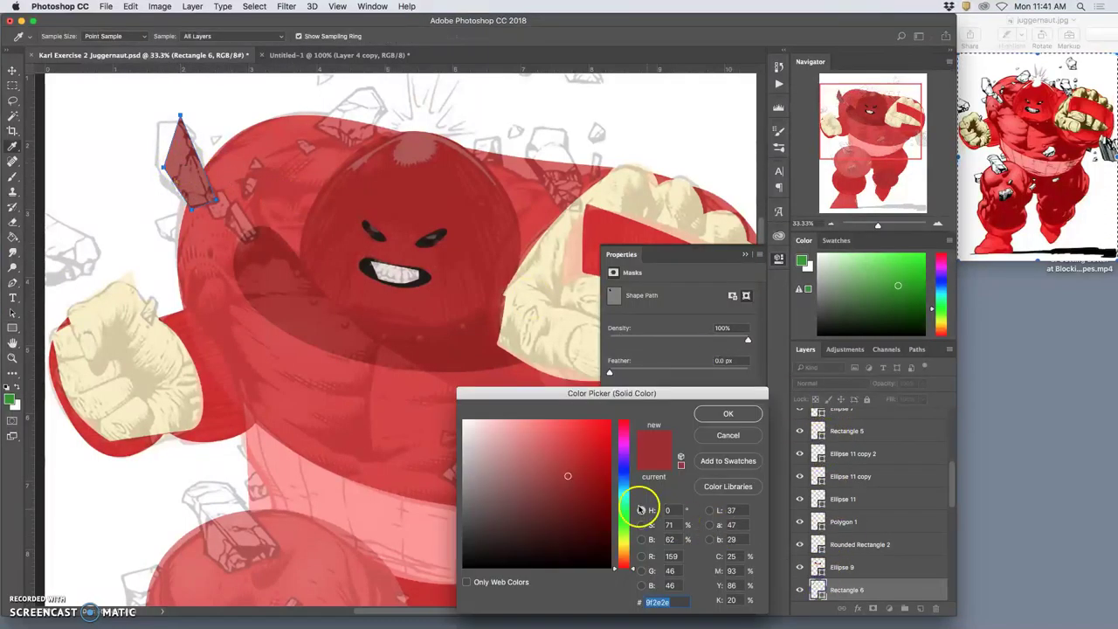
{"action": "left_click", "coordinate": [475, 429]}
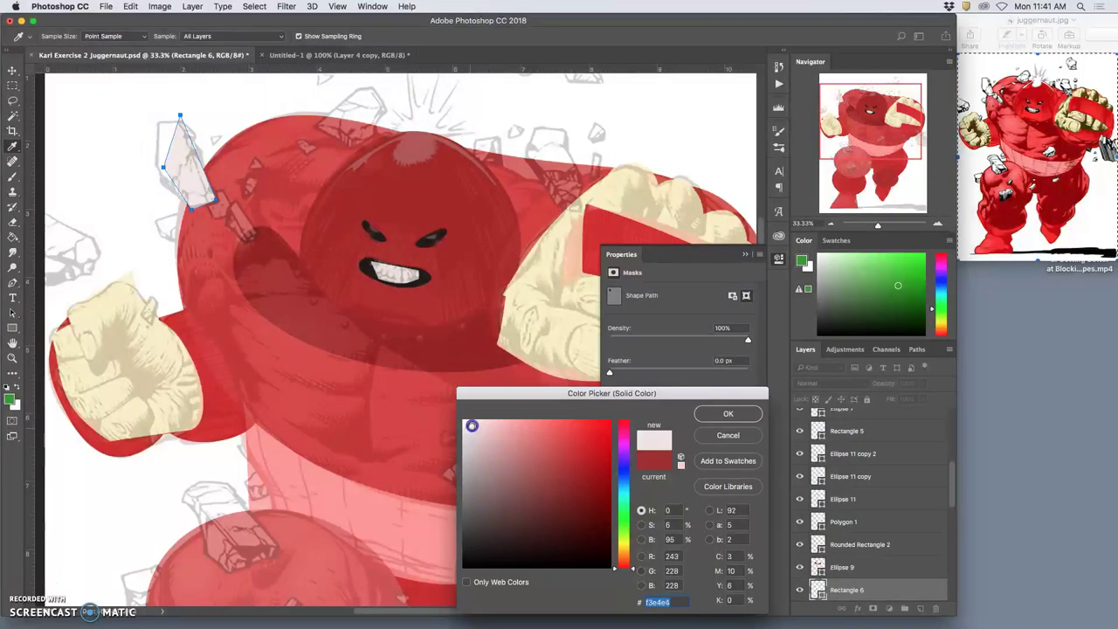
{"action": "left_click", "coordinate": [744, 416]}
{"action": "left_click", "coordinate": [740, 416]}
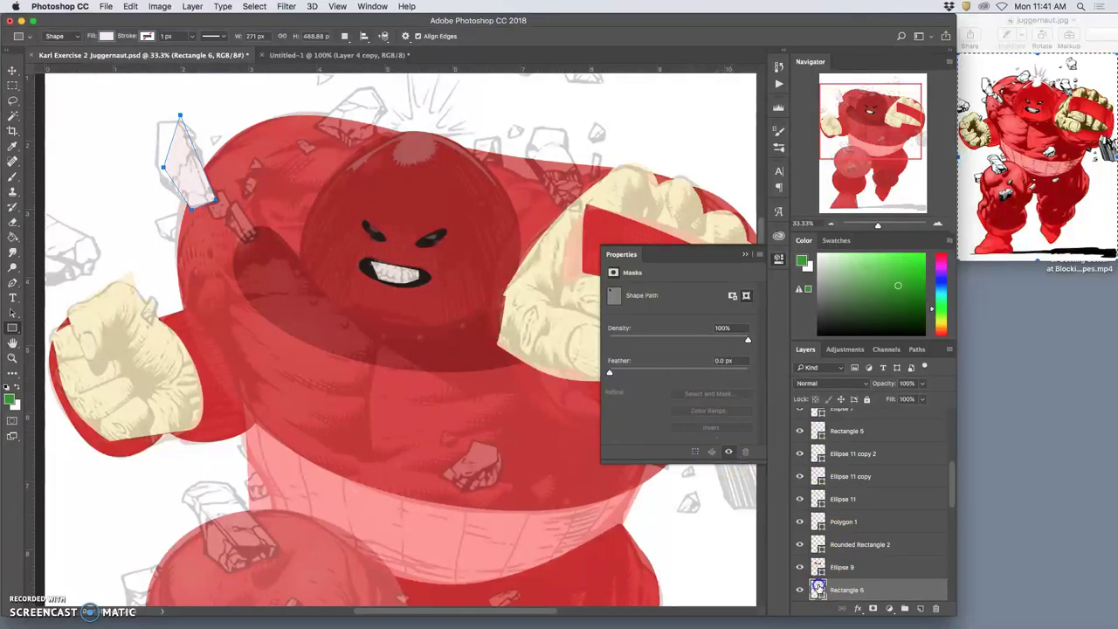
{"action": "double_click", "coordinate": [818, 590]}
{"action": "left_click", "coordinate": [729, 436]}
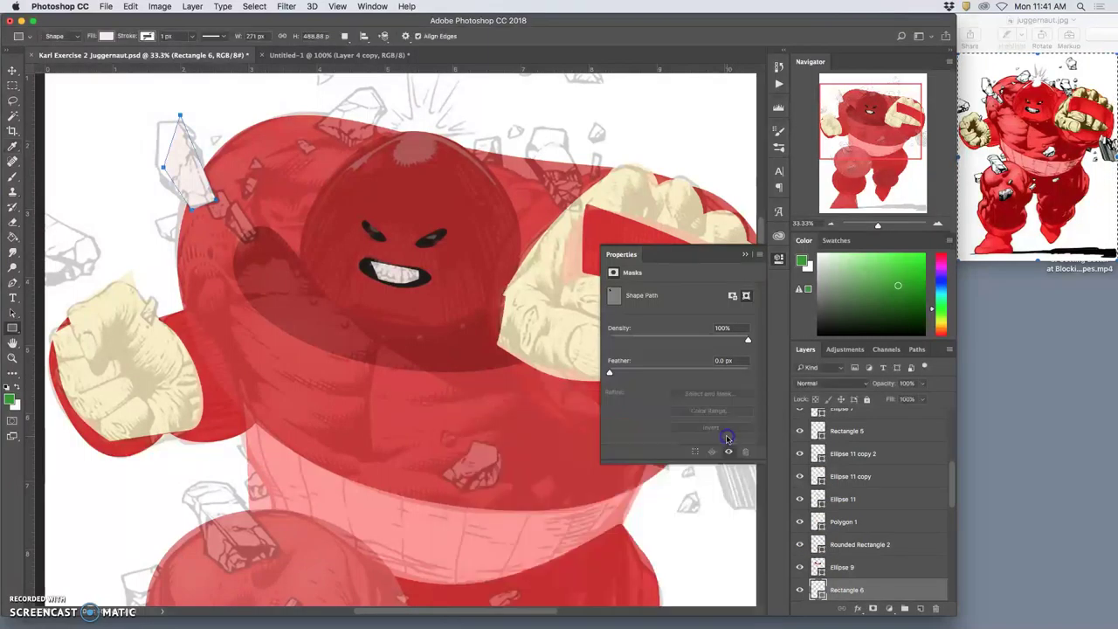
Toggle the shard's visibility off and on, then view and close its shape properties.
{"action": "left_click", "coordinate": [818, 587]}
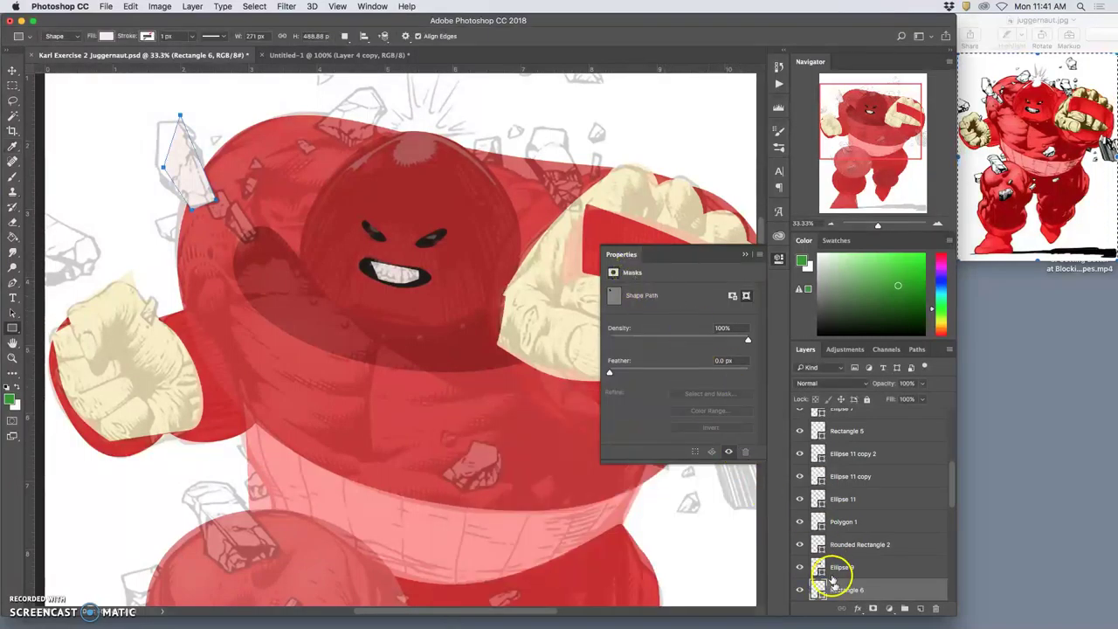
{"action": "scroll", "coordinate": [847, 590], "scroll_direction": "down", "scroll_amount": 1}
{"action": "scroll", "coordinate": [850, 594], "scroll_direction": "down", "scroll_amount": 1}
{"action": "left_click", "coordinate": [798, 576]}
{"action": "left_click", "coordinate": [797, 576]}
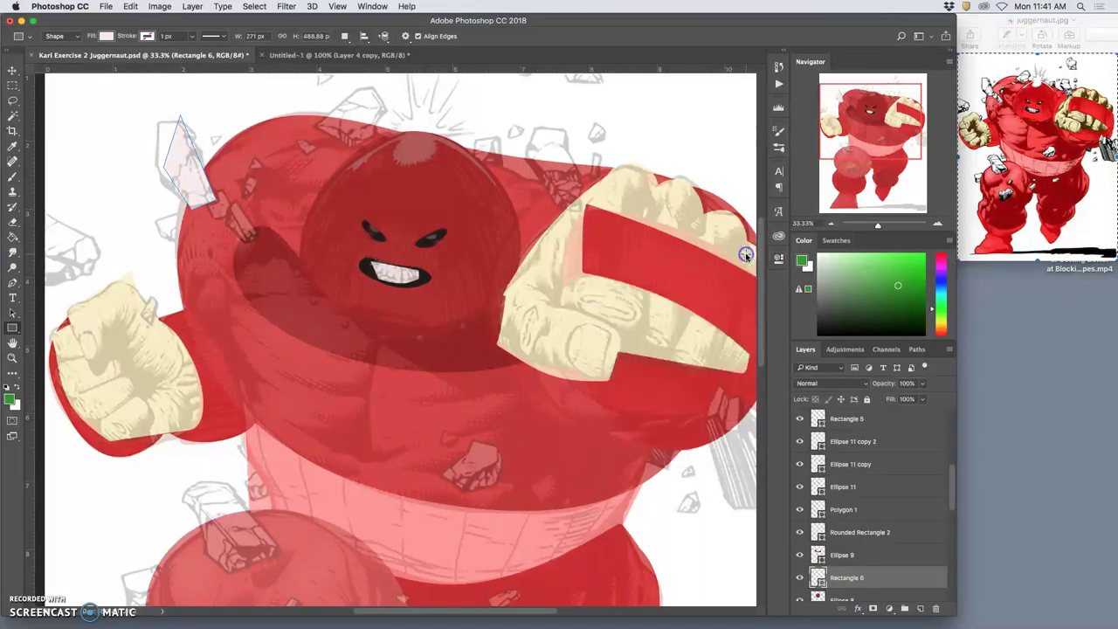
{"action": "left_click", "coordinate": [779, 260]}
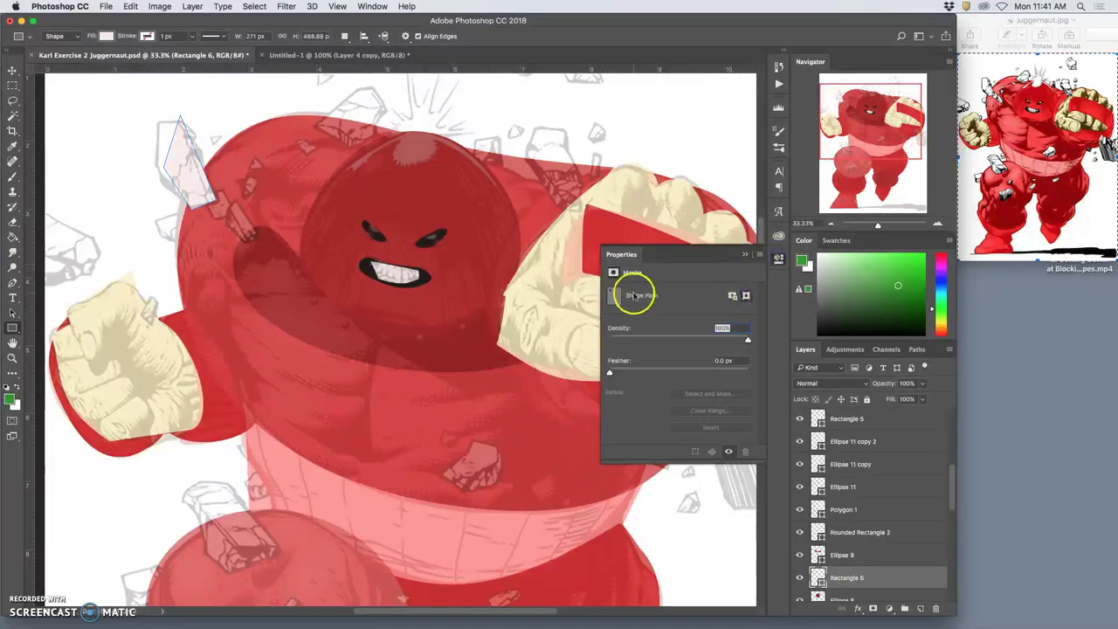
{"action": "left_click", "coordinate": [618, 257]}
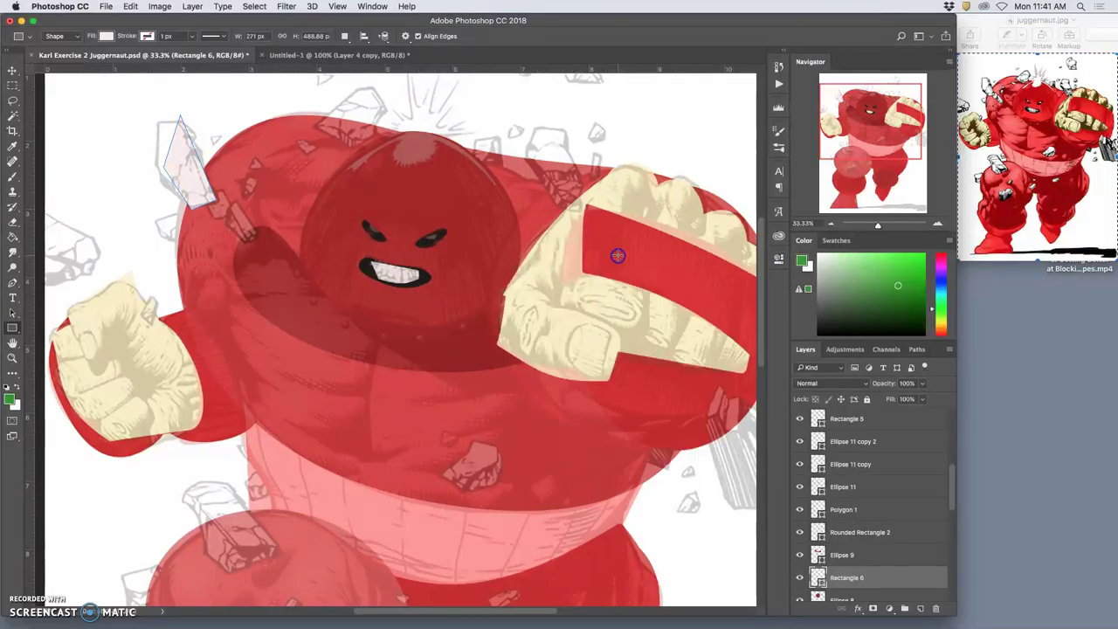
Check the shard's fill colour in the Color Picker and cancel without changes.
{"action": "double_click", "coordinate": [817, 576]}
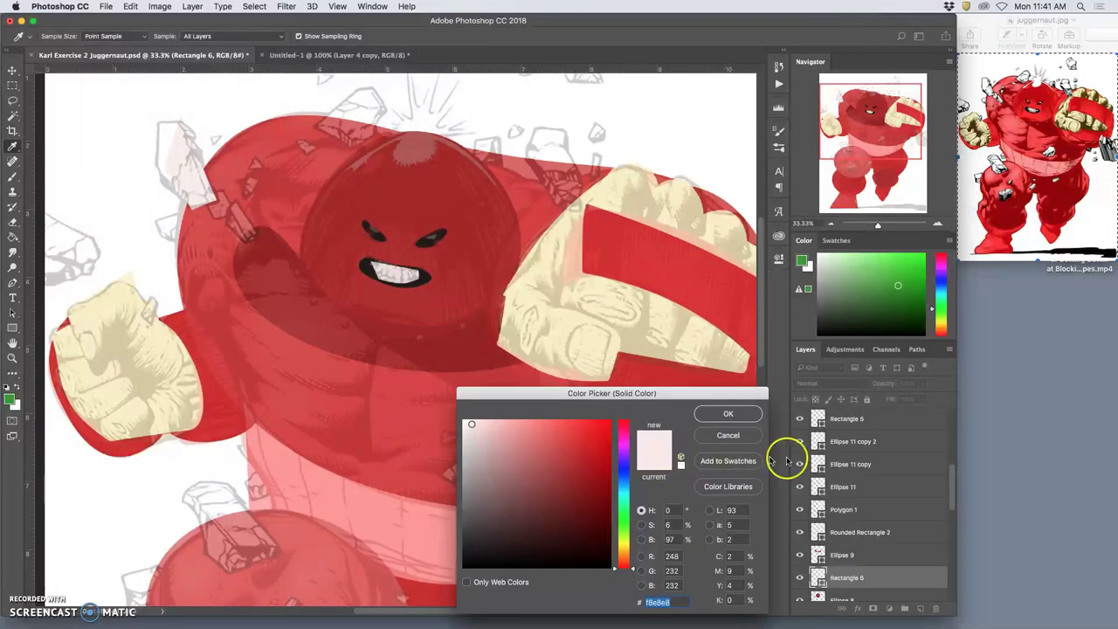
{"action": "left_click", "coordinate": [849, 578]}
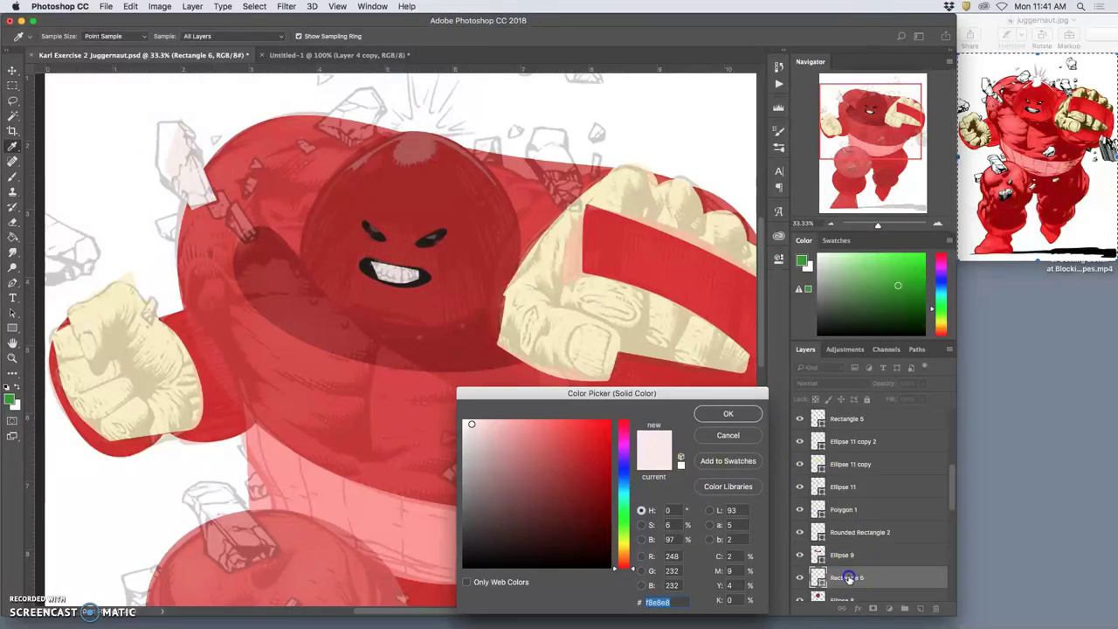
{"action": "left_click", "coordinate": [732, 436]}
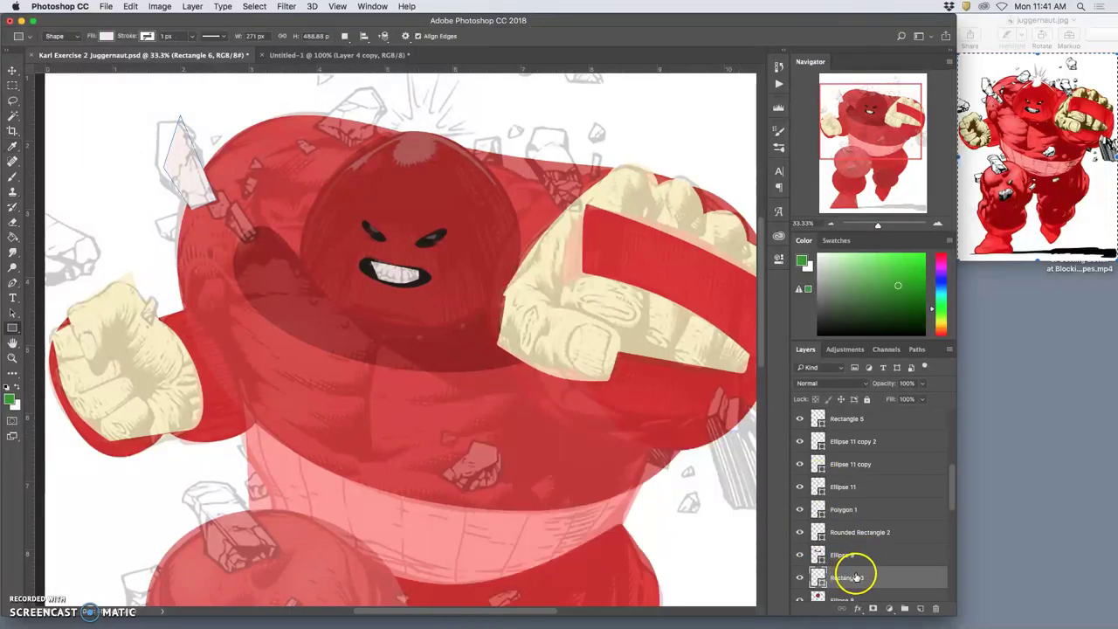
{"action": "scroll", "coordinate": [881, 583], "scroll_direction": "down", "scroll_amount": 3}
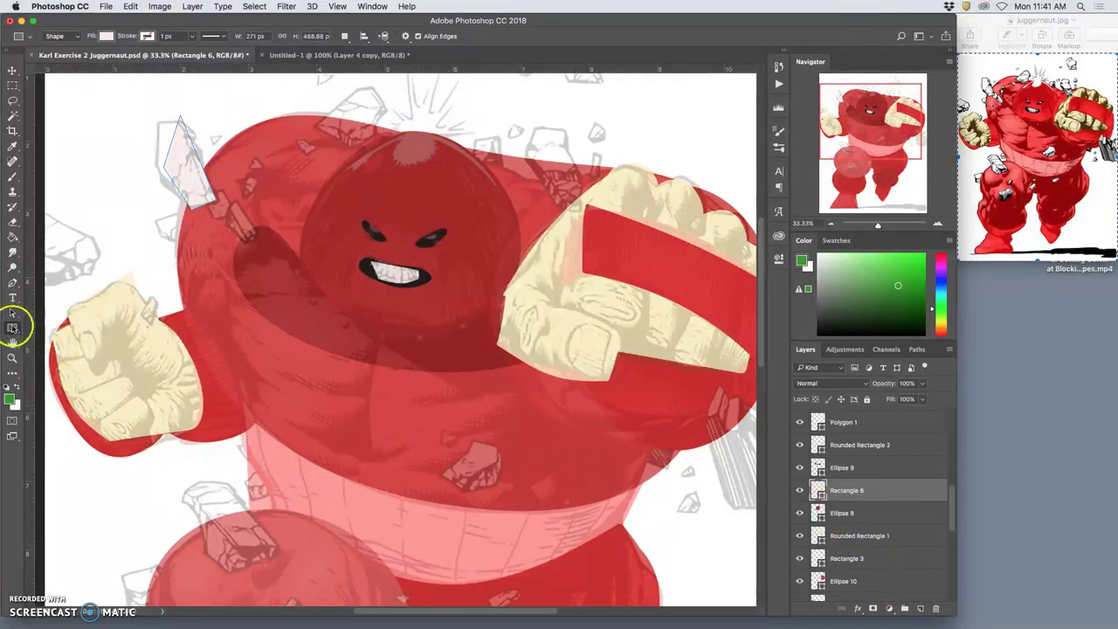
{"action": "left_click", "coordinate": [13, 328]}
Change the Rectangle 6 shard's fill to pure white #ffffff.
{"action": "left_click", "coordinate": [61, 326]}
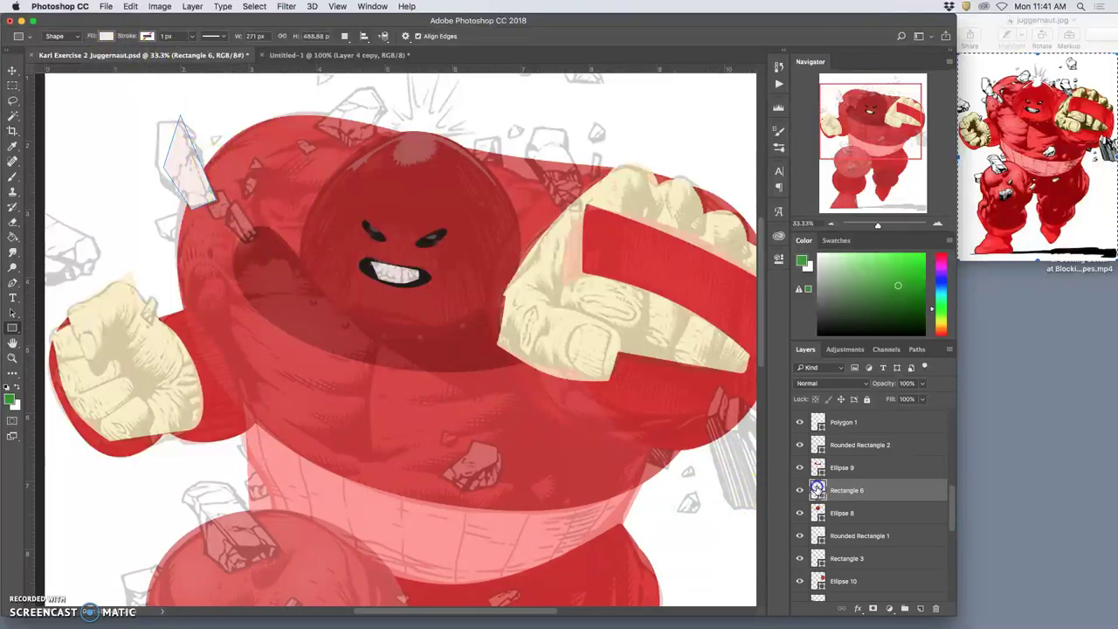
{"action": "double_click", "coordinate": [818, 491]}
{"action": "left_click", "coordinate": [467, 425]}
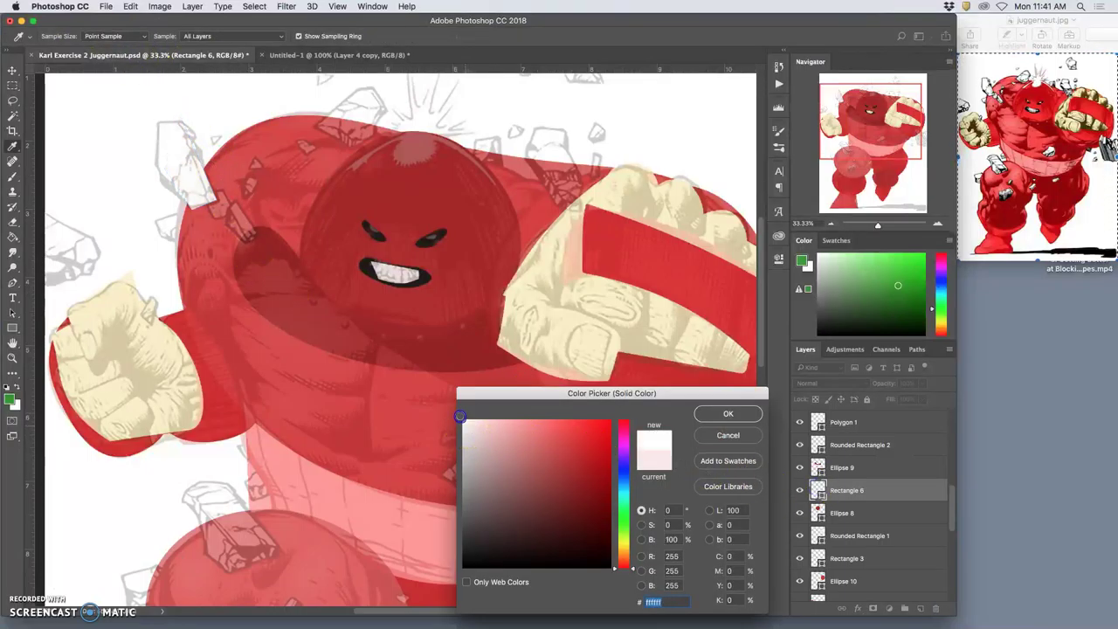
{"action": "left_click", "coordinate": [728, 413]}
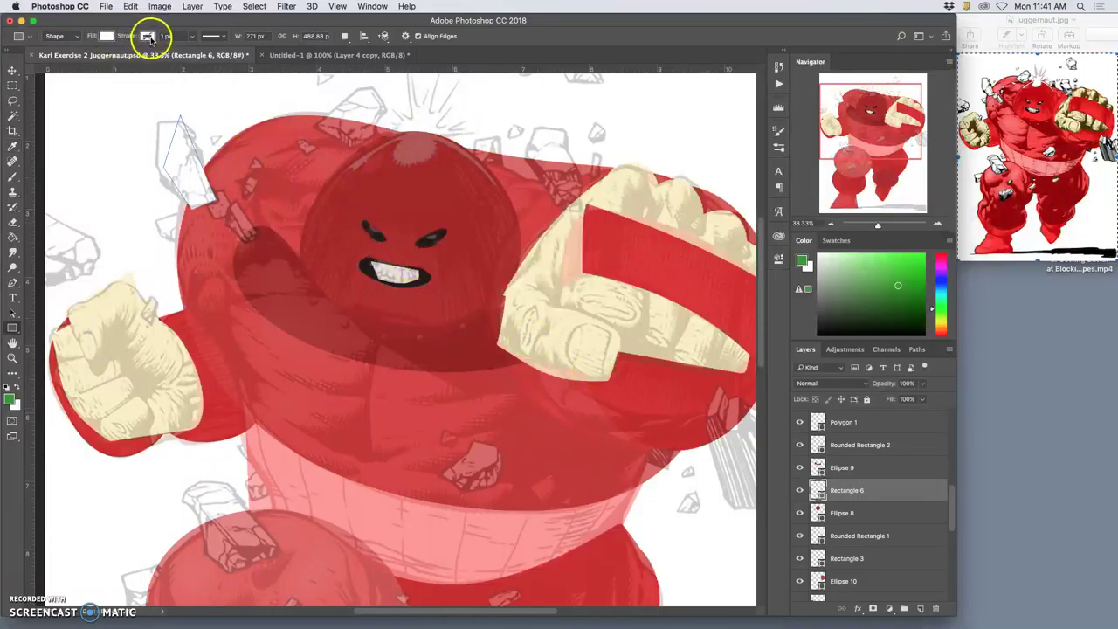
Give the shard a solid black 11.68 px outline and hide the Background copy sketch.
{"action": "left_click", "coordinate": [147, 36]}
{"action": "left_click", "coordinate": [120, 58]}
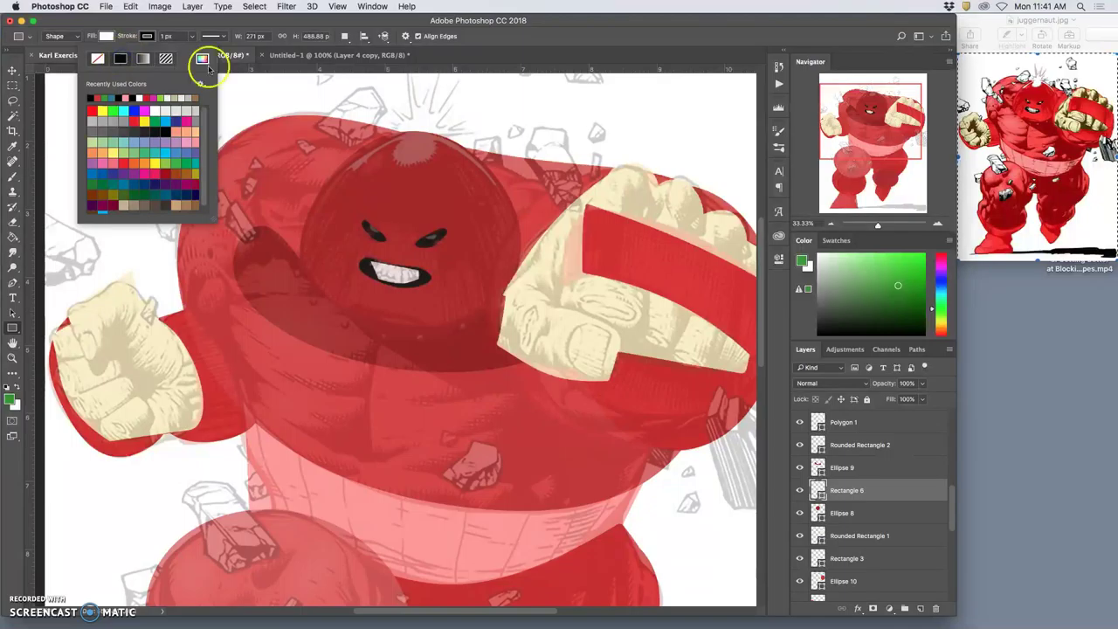
{"action": "left_click", "coordinate": [193, 37]}
{"action": "left_click_drag", "start_coordinate": [205, 54], "coordinate": [193, 51]}
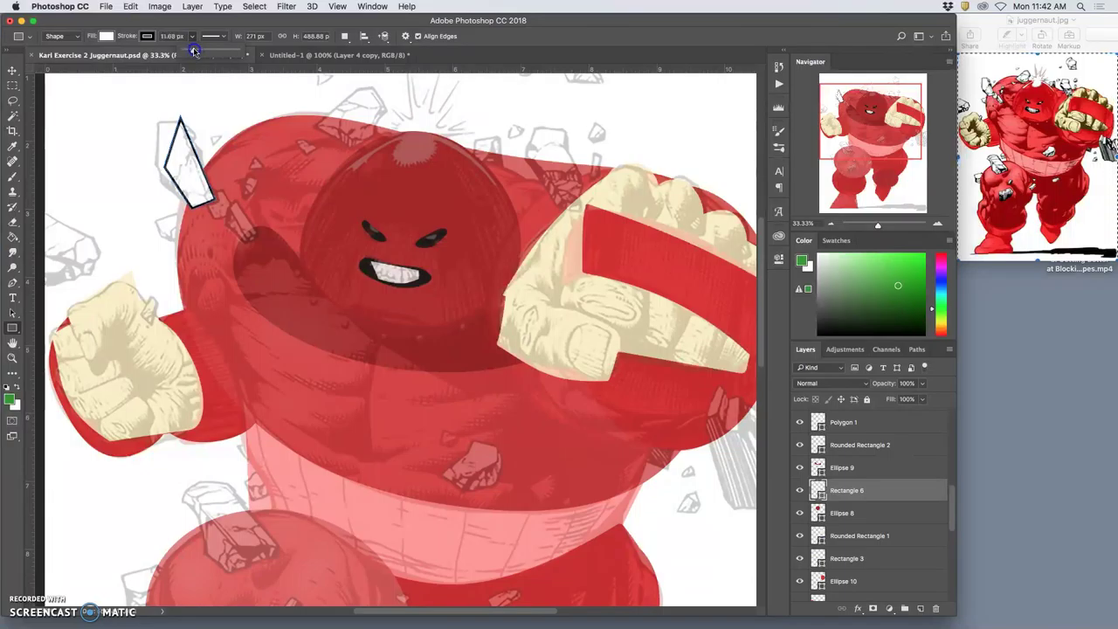
{"action": "left_click", "coordinate": [223, 38]}
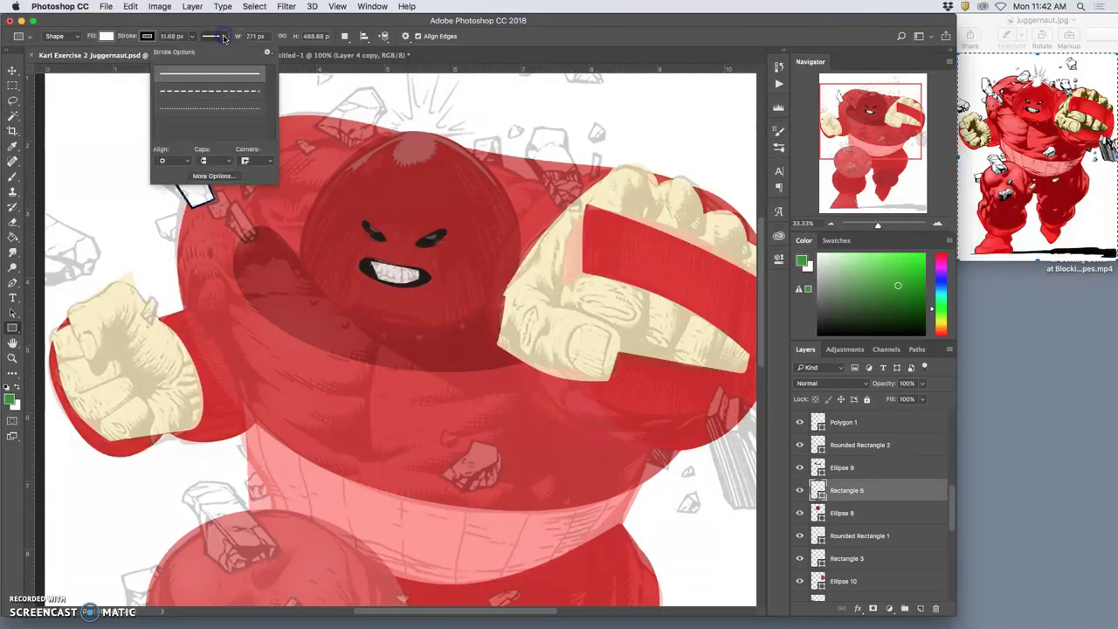
{"action": "left_click", "coordinate": [225, 112]}
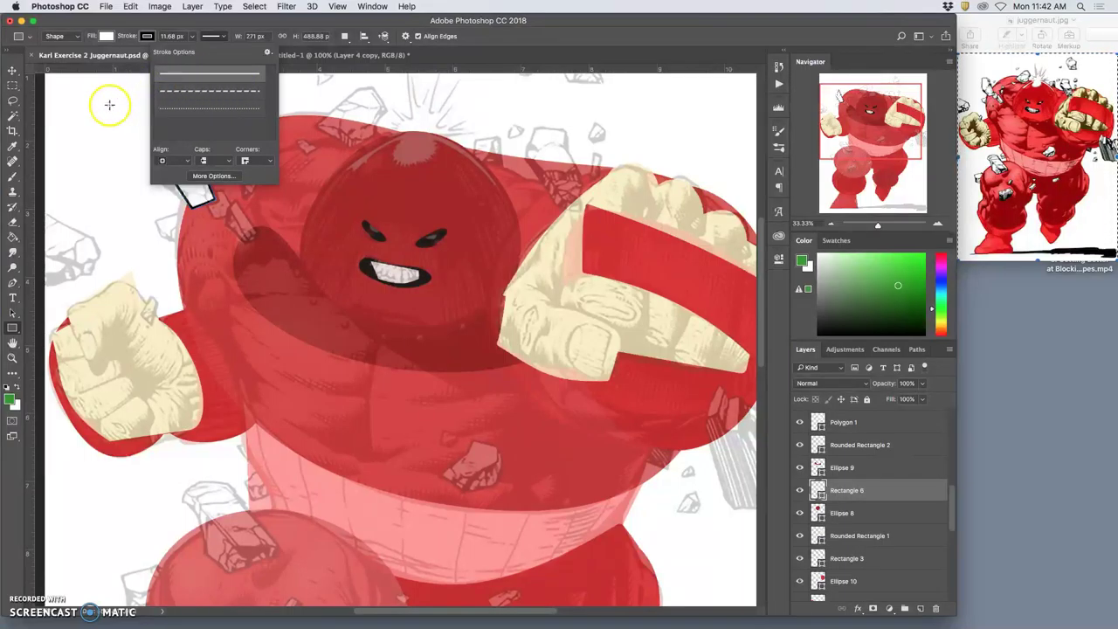
{"action": "left_click", "coordinate": [189, 96]}
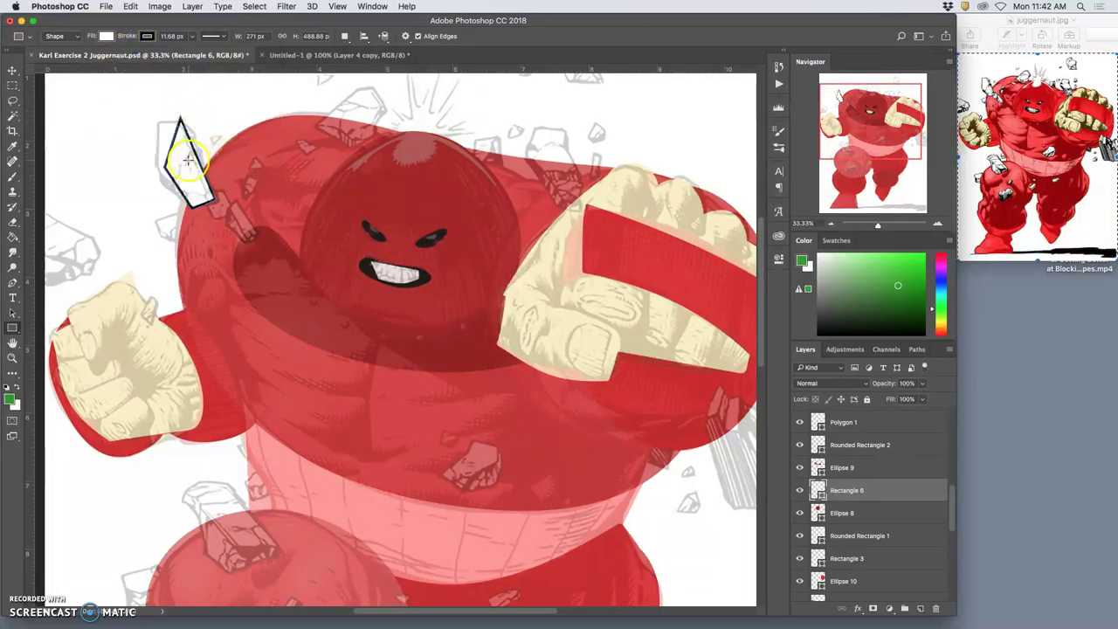
{"action": "scroll", "coordinate": [817, 477], "scroll_direction": "up", "scroll_amount": 5}
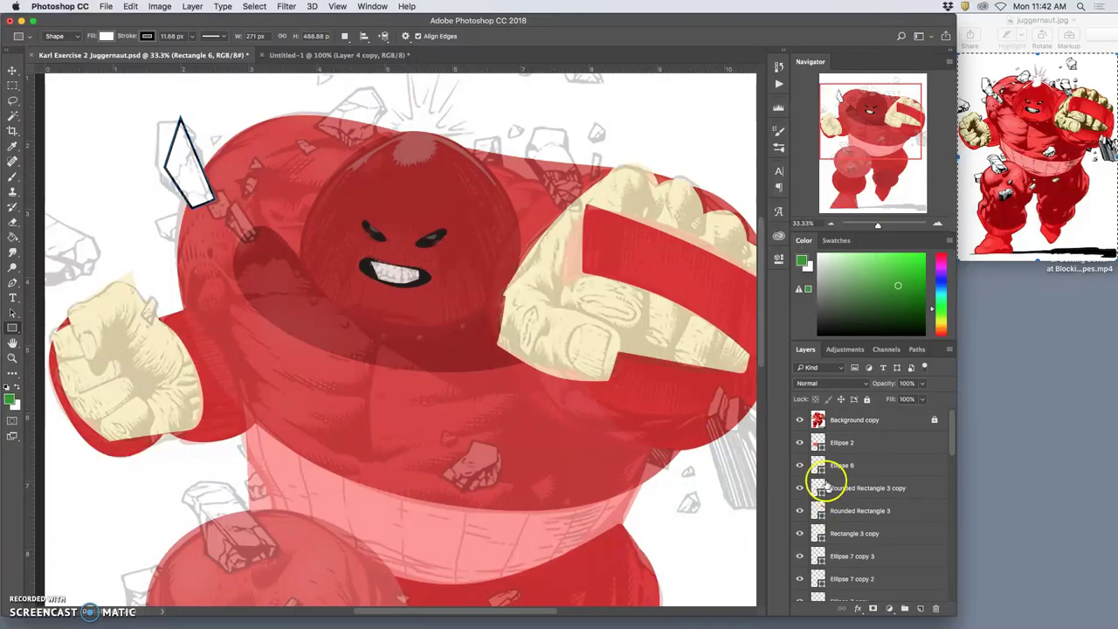
{"action": "left_click", "coordinate": [799, 419]}
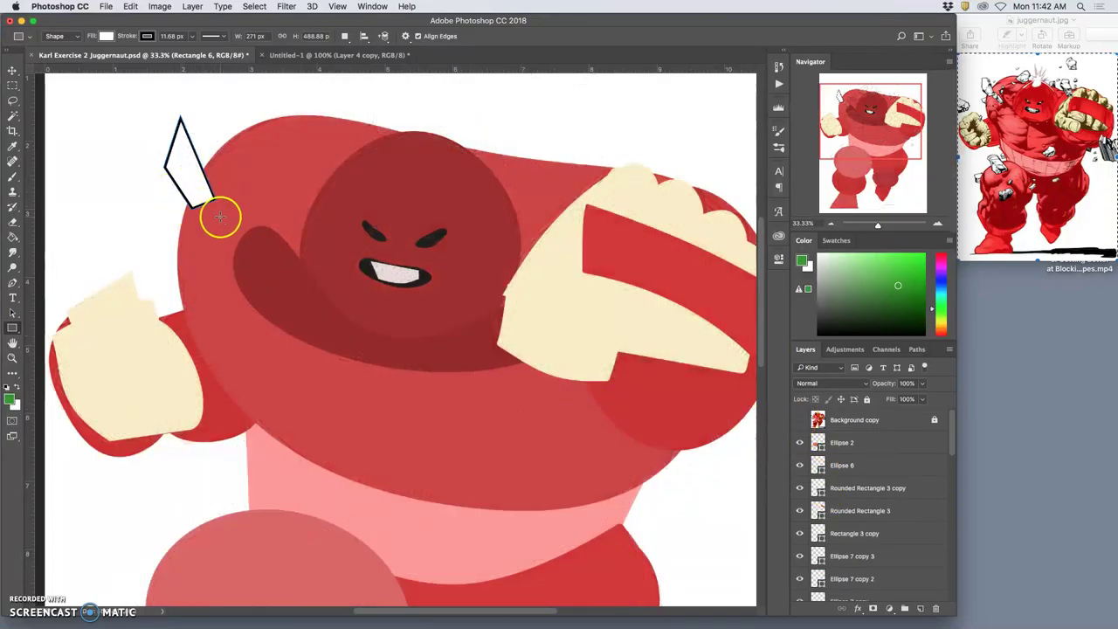
{"action": "key", "text": "super+minus"}
{"action": "key", "text": "super+minus"}
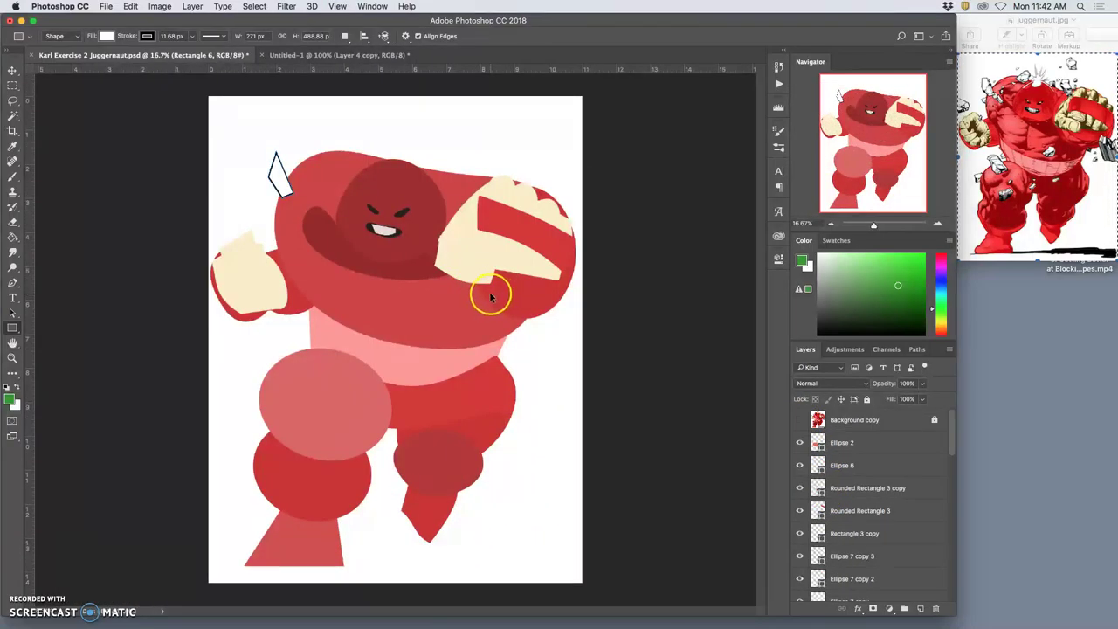
{"action": "key", "text": "super+equal"}
{"action": "scroll", "coordinate": [874, 520], "scroll_direction": "down", "scroll_amount": 5}
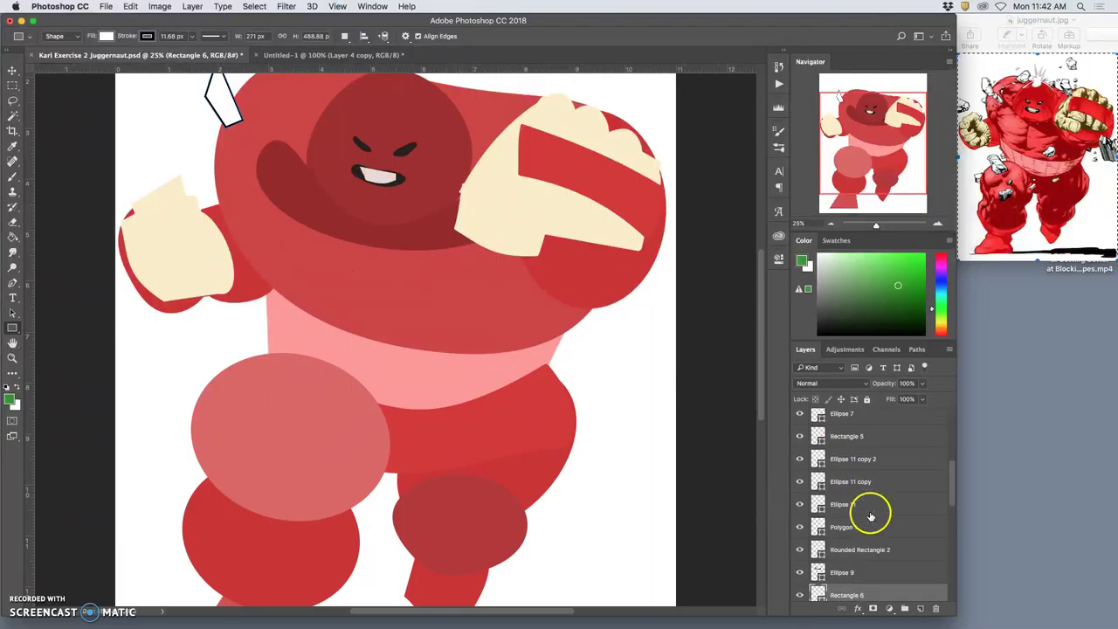
{"action": "scroll", "coordinate": [851, 524], "scroll_direction": "down", "scroll_amount": 5}
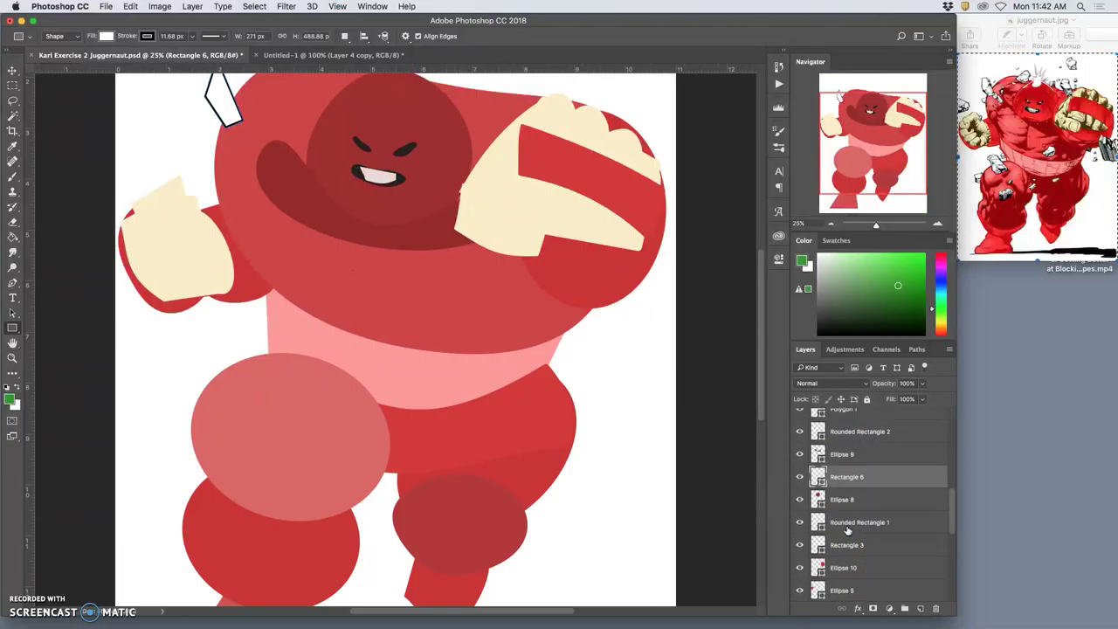
{"action": "left_click", "coordinate": [848, 476]}
{"action": "scroll", "coordinate": [367, 275], "scroll_direction": "up", "scroll_amount": 1}
{"action": "scroll", "coordinate": [367, 275], "scroll_direction": "up", "scroll_amount": 5}
{"action": "scroll", "coordinate": [358, 274], "scroll_direction": "down", "scroll_amount": 3}
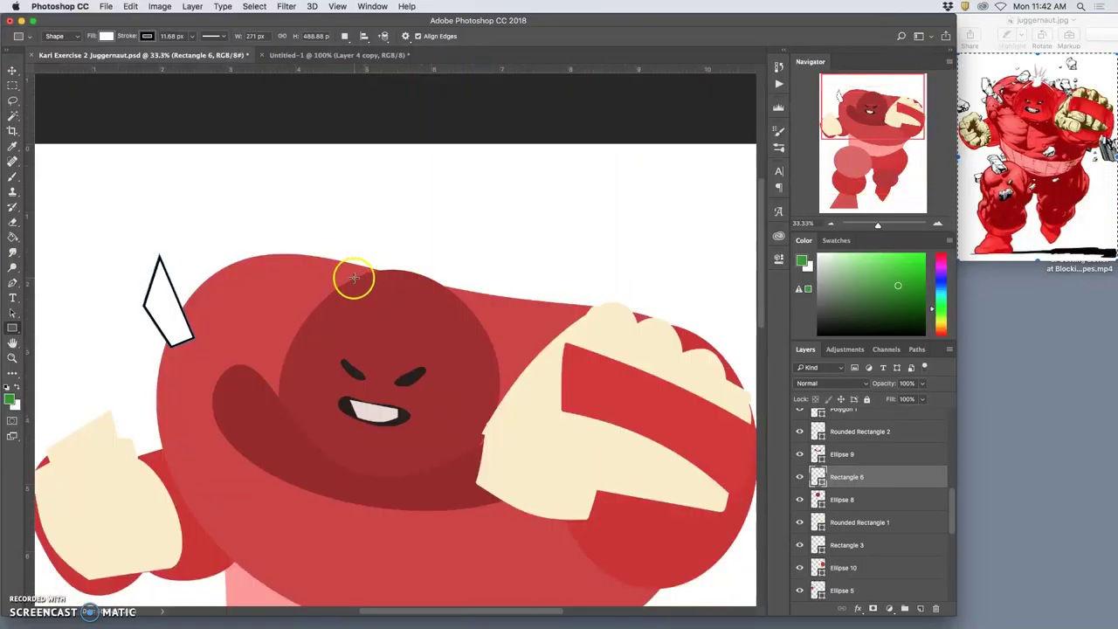
{"action": "scroll", "coordinate": [349, 278], "scroll_direction": "up", "scroll_amount": 1}
{"action": "scroll", "coordinate": [302, 278], "scroll_direction": "left", "scroll_amount": 2}
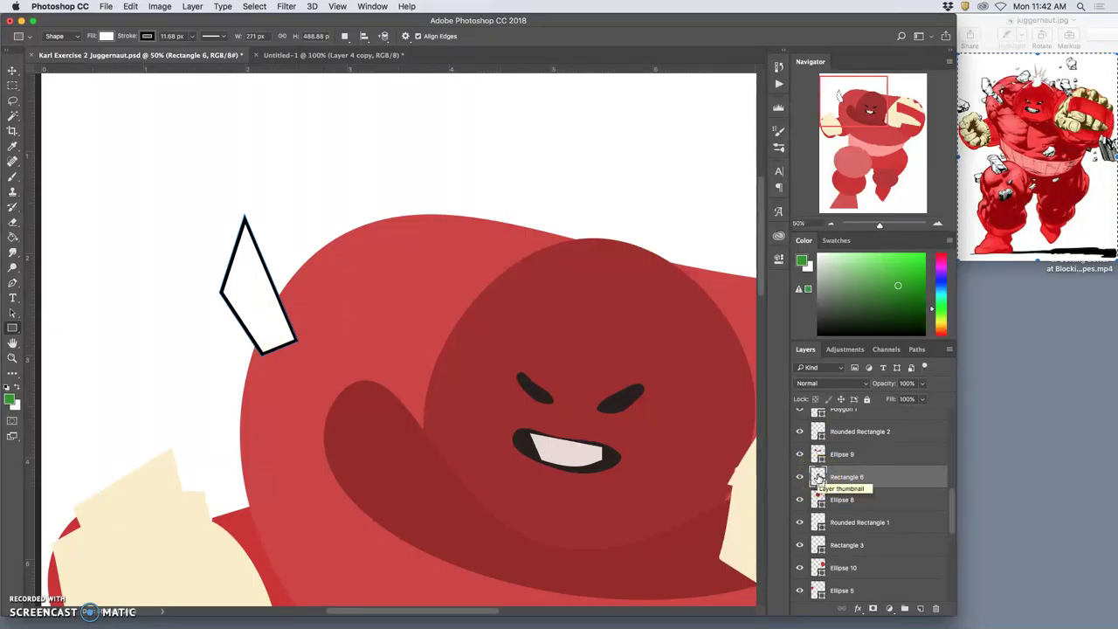
Warp the shard, bending its left edge into a curve.
{"action": "key", "text": "super+t"}
{"action": "right_click", "coordinate": [247, 267]}
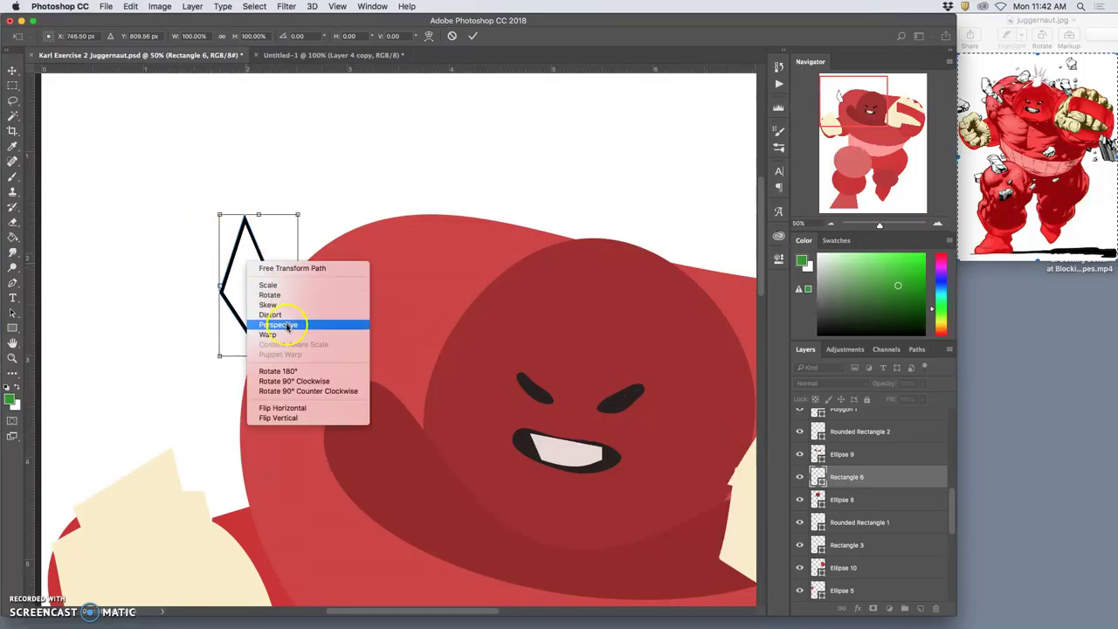
{"action": "left_click", "coordinate": [281, 323]}
{"action": "left_click_drag", "start_coordinate": [238, 264], "coordinate": [267, 253]}
{"action": "key", "text": "Return"}
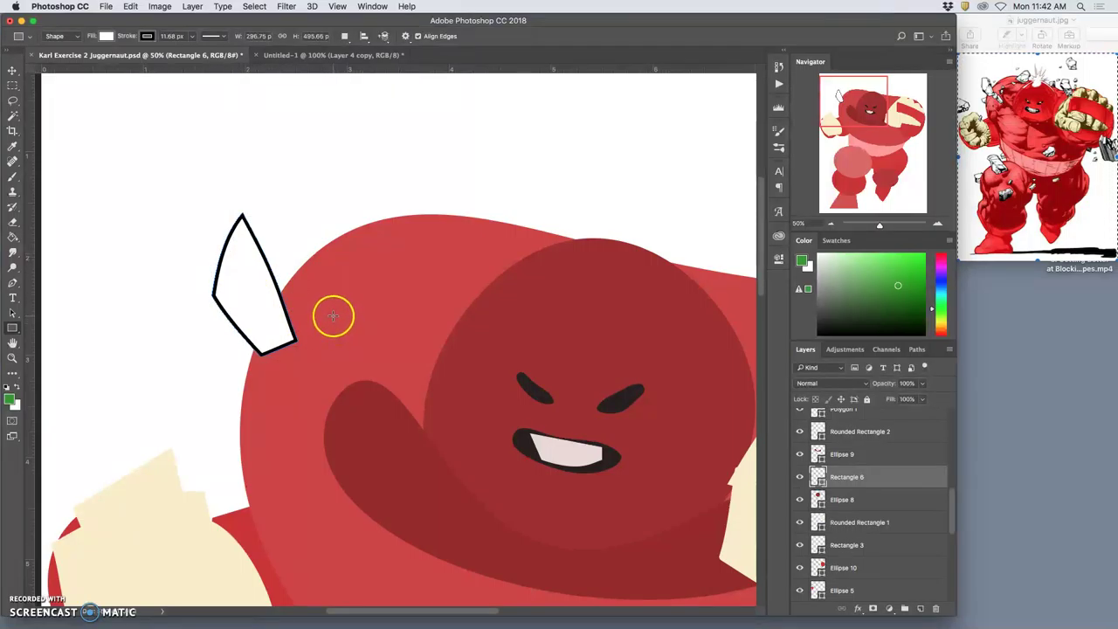
Add a copy of the shard shrunk to about 70% and tilted about 25 degrees.
{"action": "key", "text": "super+j"}
{"action": "key", "text": "super+t"}
{"action": "left_click_drag", "start_coordinate": [298, 356], "coordinate": [274, 274]}
{"action": "left_click_drag", "start_coordinate": [286, 209], "coordinate": [234, 269]}
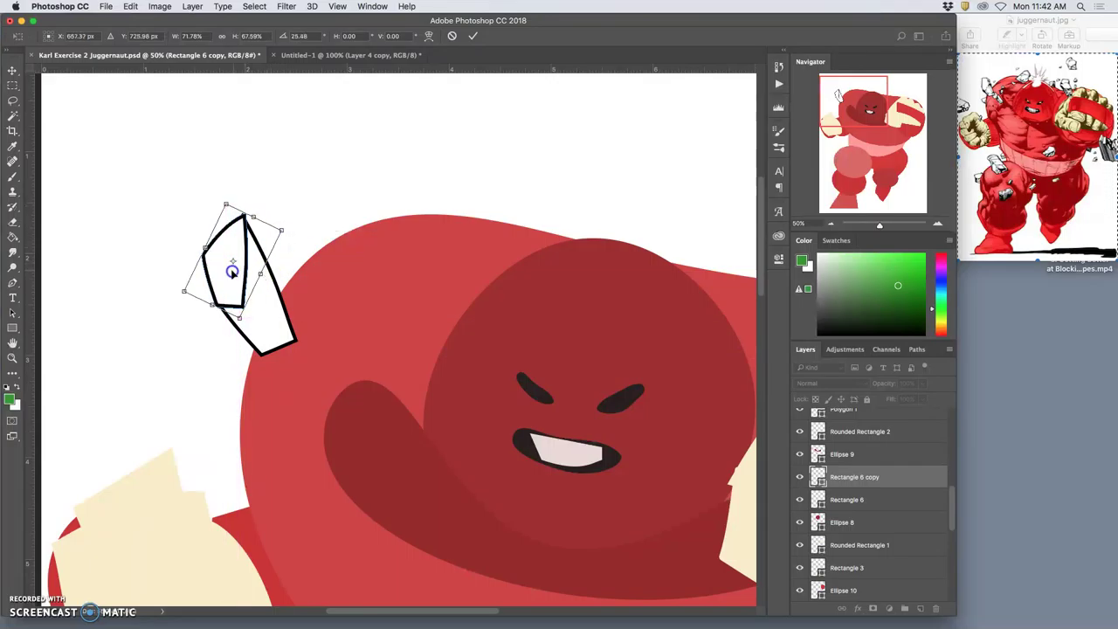
{"action": "key", "text": "Return"}
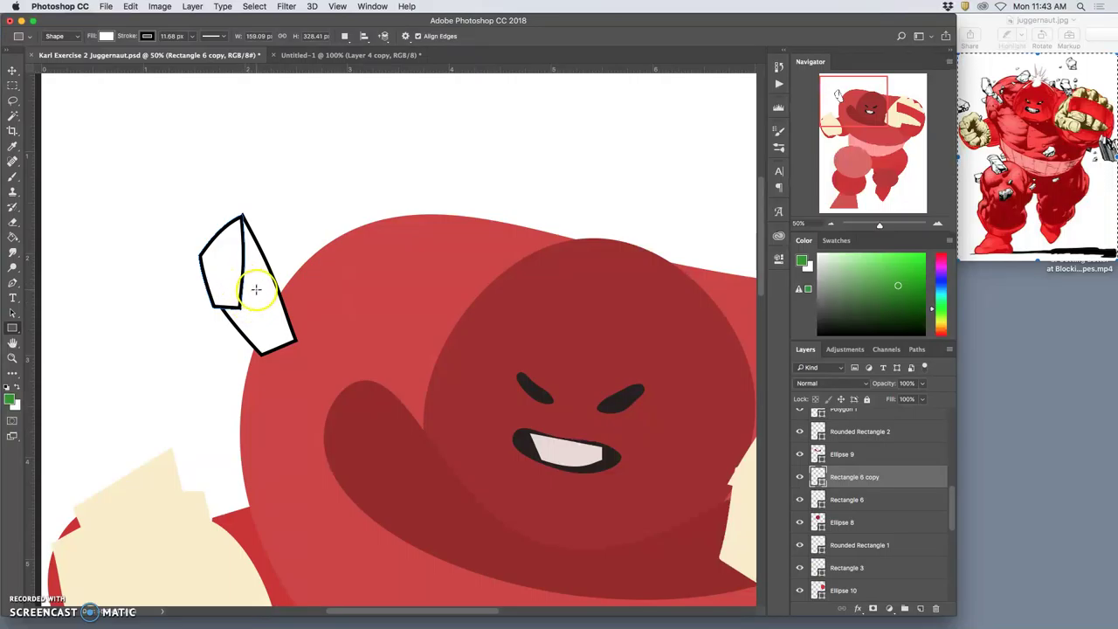
{"action": "scroll", "coordinate": [812, 457], "scroll_direction": "up", "scroll_amount": 5}
Draw a 5-sided Polygon 2 shard above the head, stretched wider and tilted about −31.88°.
{"action": "left_click", "coordinate": [799, 421]}
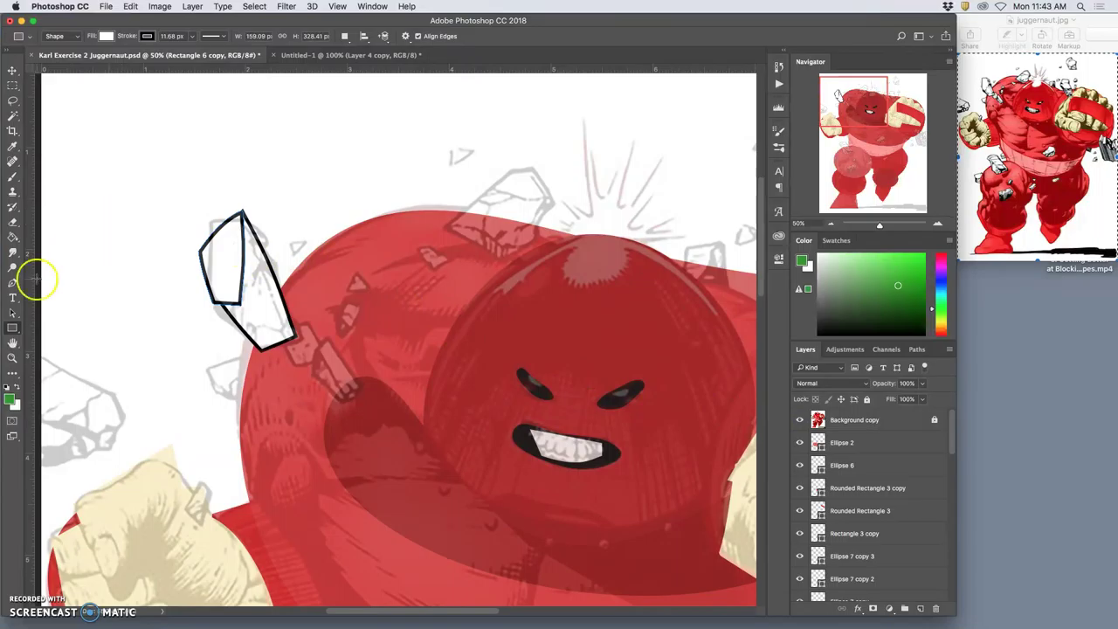
{"action": "left_click_drag", "start_coordinate": [13, 328], "coordinate": [52, 350]}
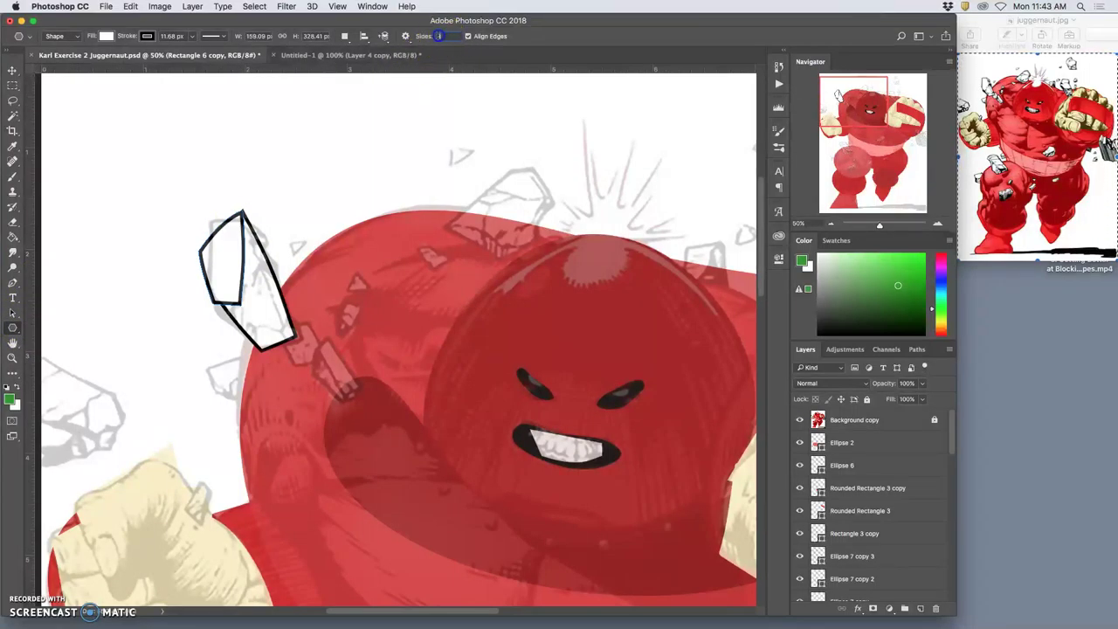
{"action": "type", "text": "5"}
{"action": "left_click_drag", "start_coordinate": [441, 173], "coordinate": [485, 191]}
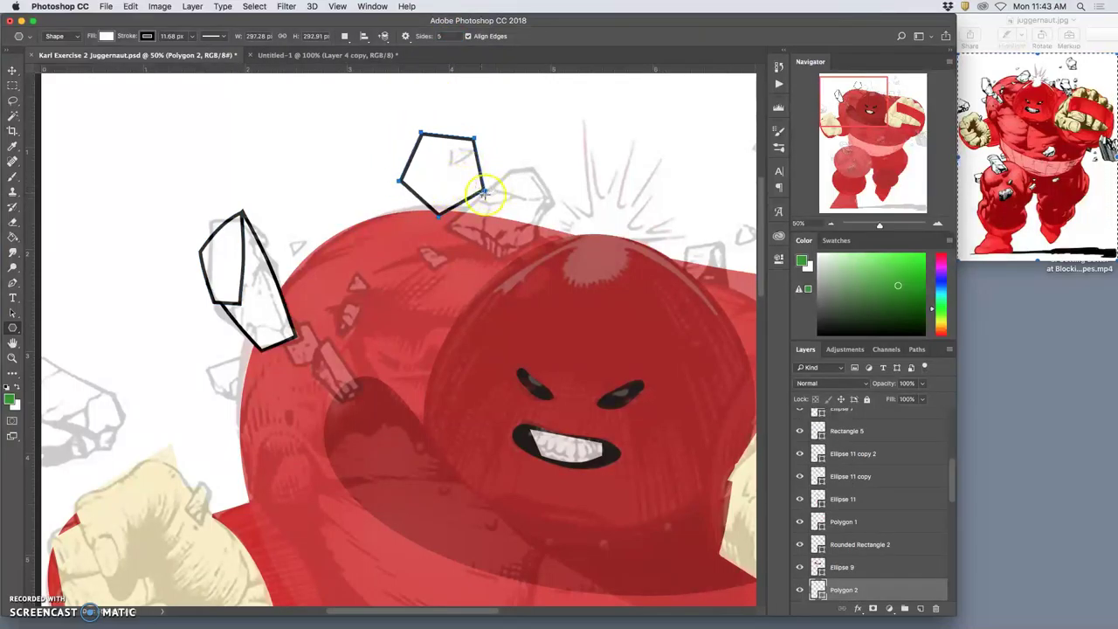
{"action": "key", "text": "super+t"}
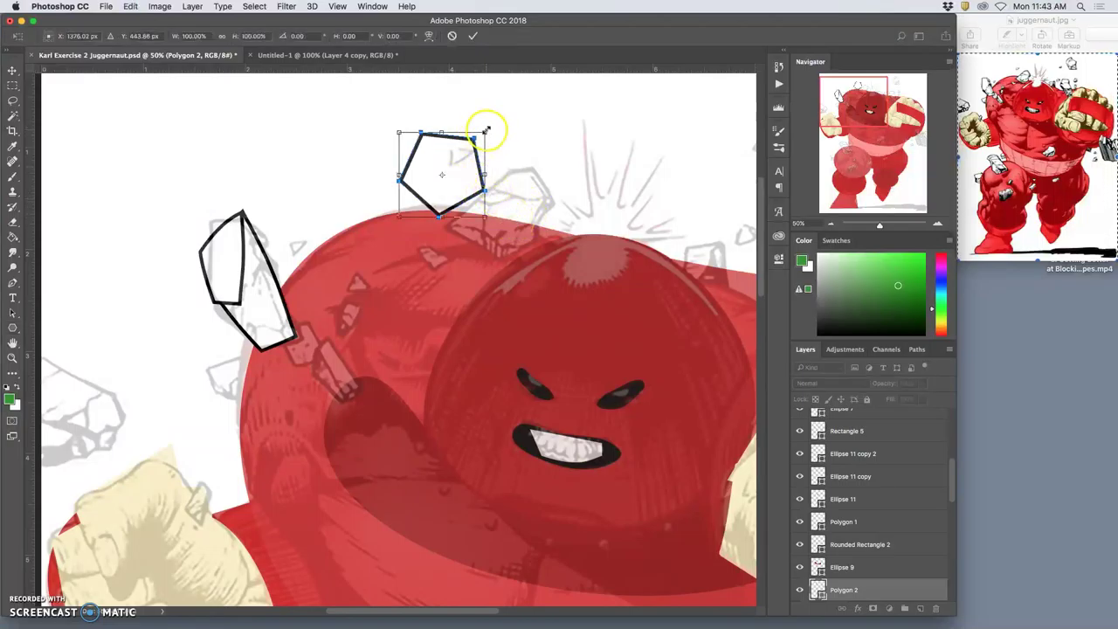
{"action": "left_click_drag", "start_coordinate": [485, 129], "coordinate": [510, 110]}
{"action": "left_click_drag", "start_coordinate": [452, 191], "coordinate": [500, 225]}
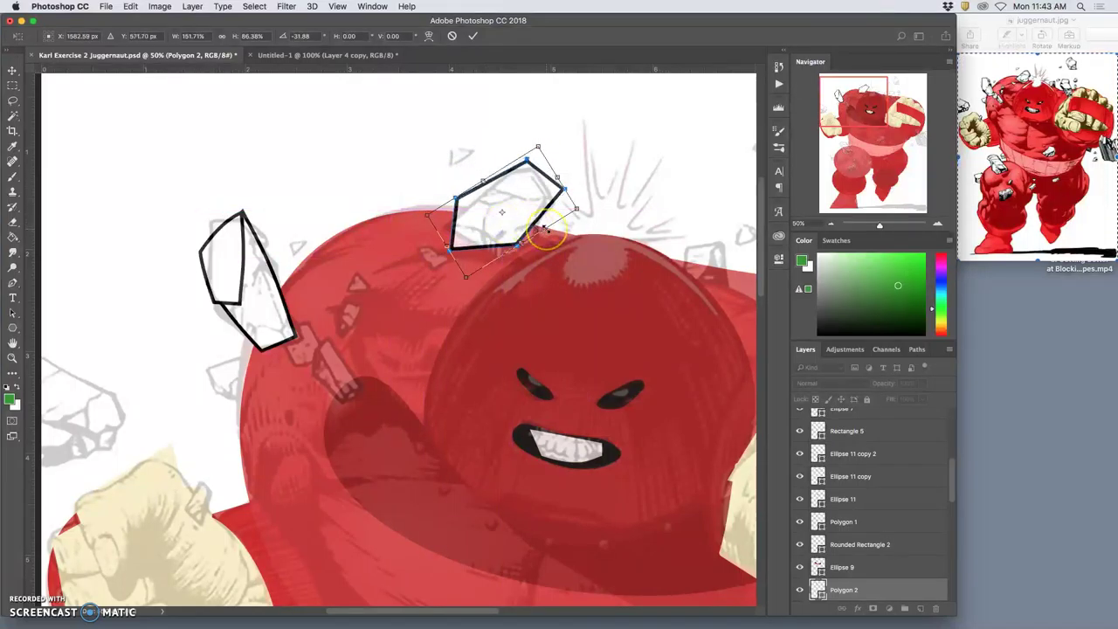
Move the small shard copy below the pointed shard and rotate it about 67 degrees.
{"action": "double_click", "coordinate": [544, 230]}
{"action": "left_click", "coordinate": [238, 275]}
{"action": "left_click", "coordinate": [12, 69]}
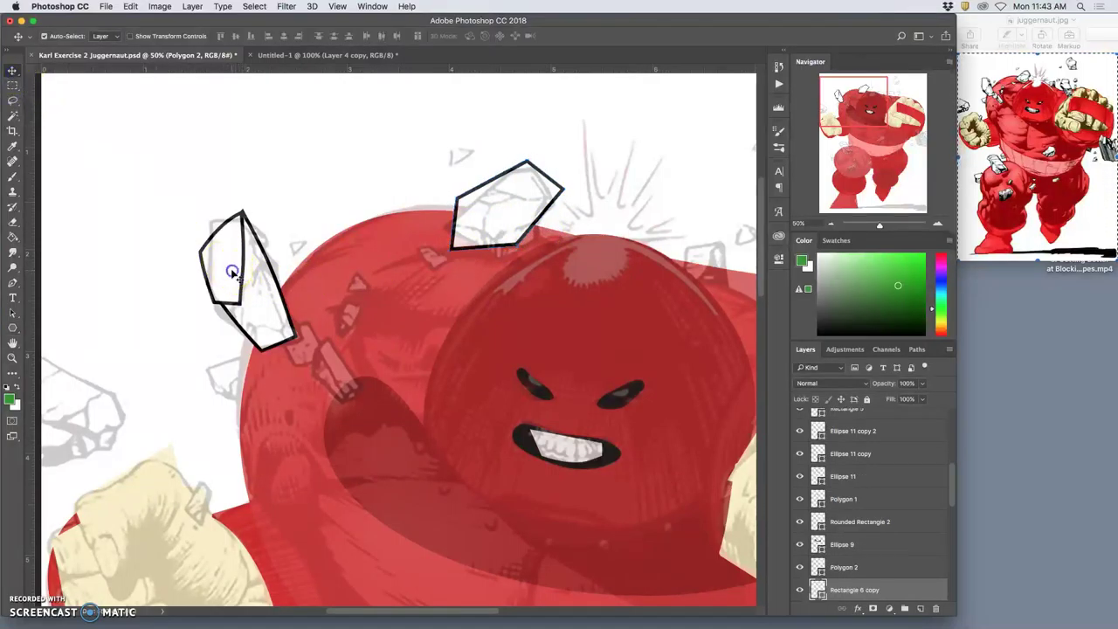
{"action": "left_click_drag", "start_coordinate": [233, 270], "coordinate": [249, 401]}
{"action": "key", "text": "ctrl+t"}
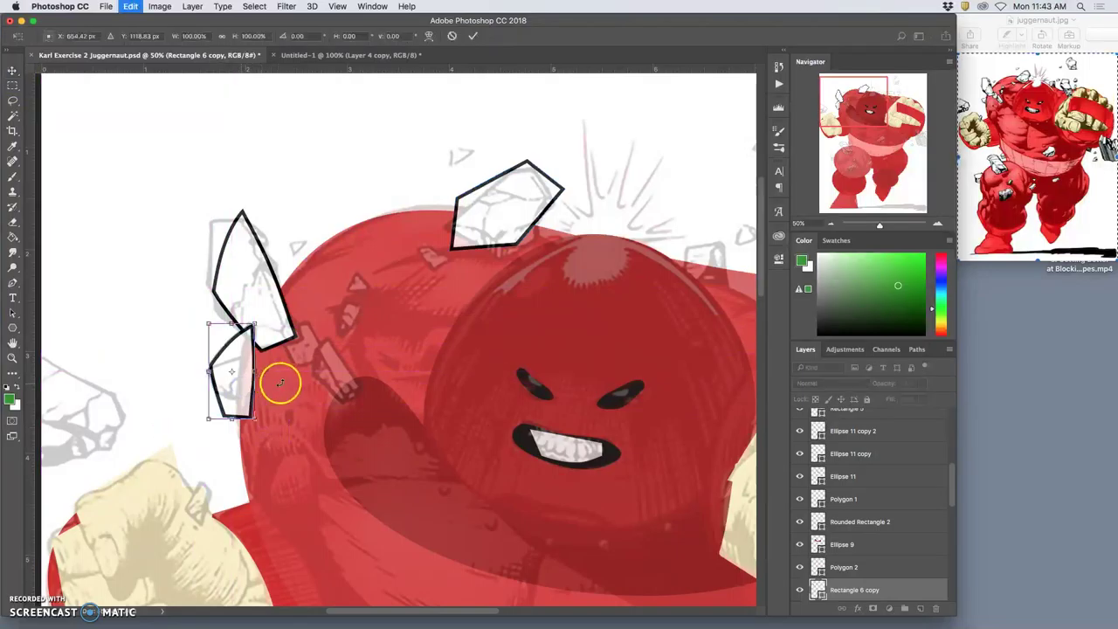
{"action": "left_click_drag", "start_coordinate": [274, 327], "coordinate": [312, 385]}
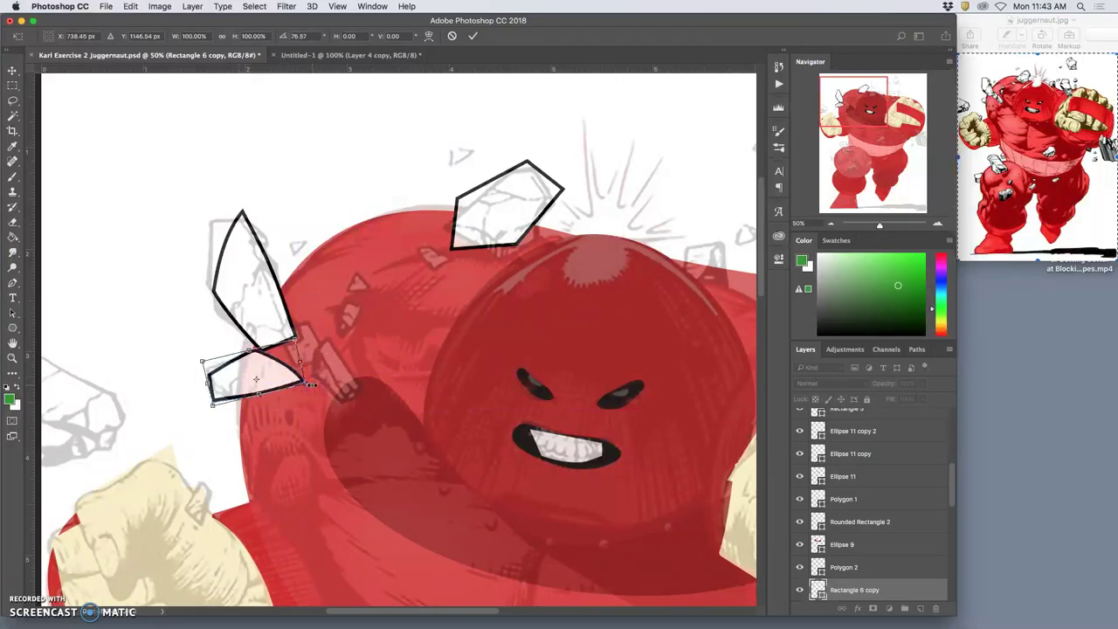
{"action": "key", "text": "Return"}
Duplicate the small shard, rotate it to about −107°, shrink it, and raise its layer twice.
{"action": "key", "text": "super+k"}
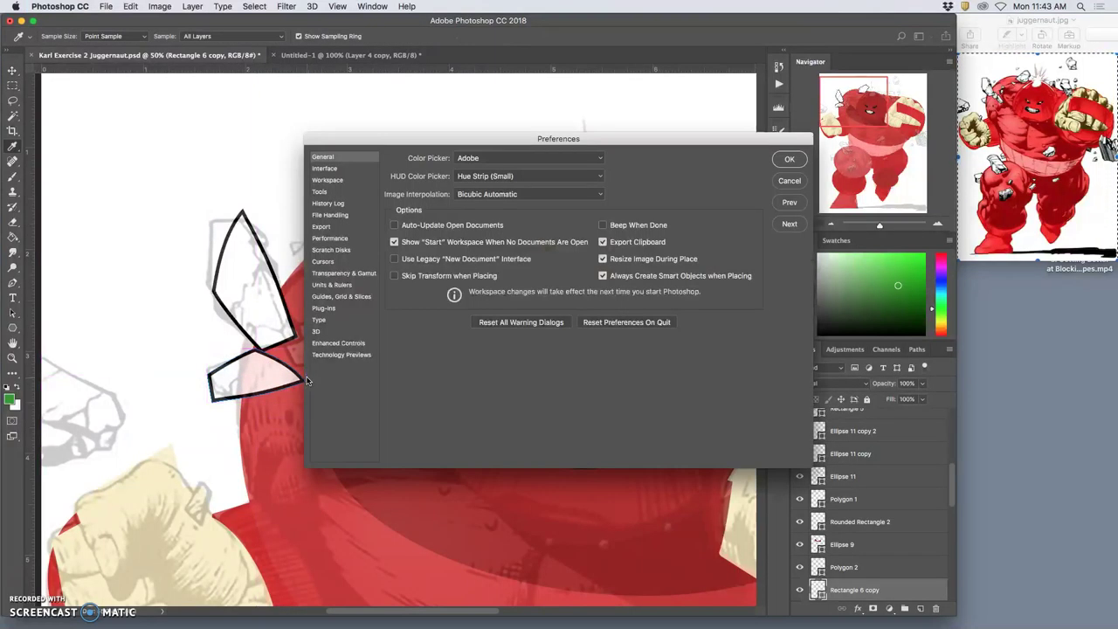
{"action": "left_click", "coordinate": [789, 180]}
{"action": "key", "text": "v"}
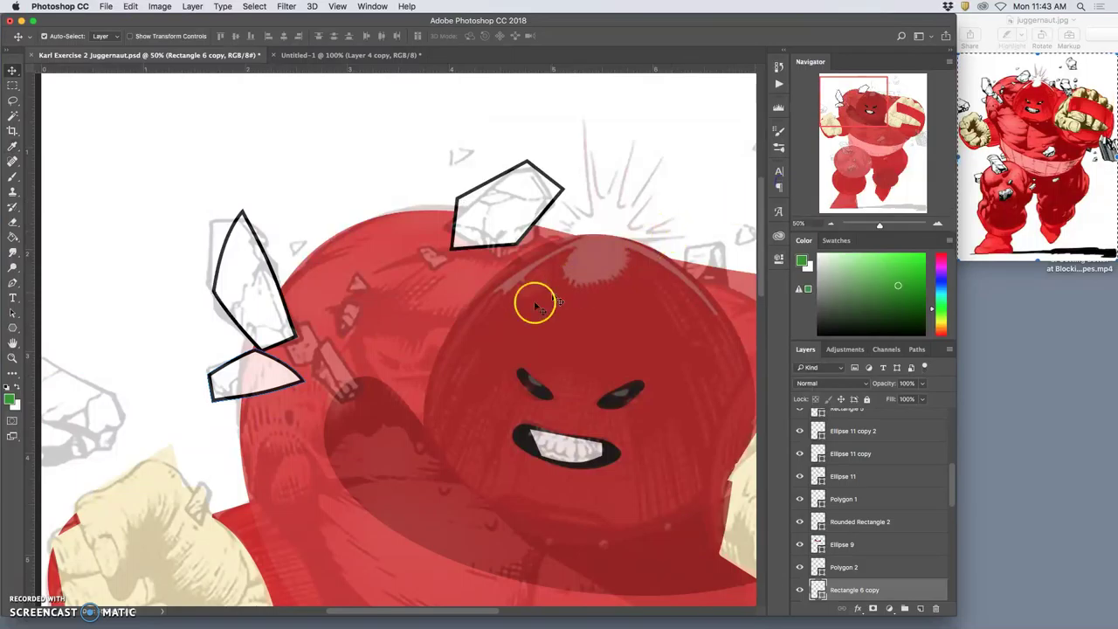
{"action": "key", "text": "super+j"}
{"action": "left_click_drag", "start_coordinate": [533, 304], "coordinate": [293, 296]}
{"action": "left_click_drag", "start_coordinate": [265, 365], "coordinate": [397, 358]}
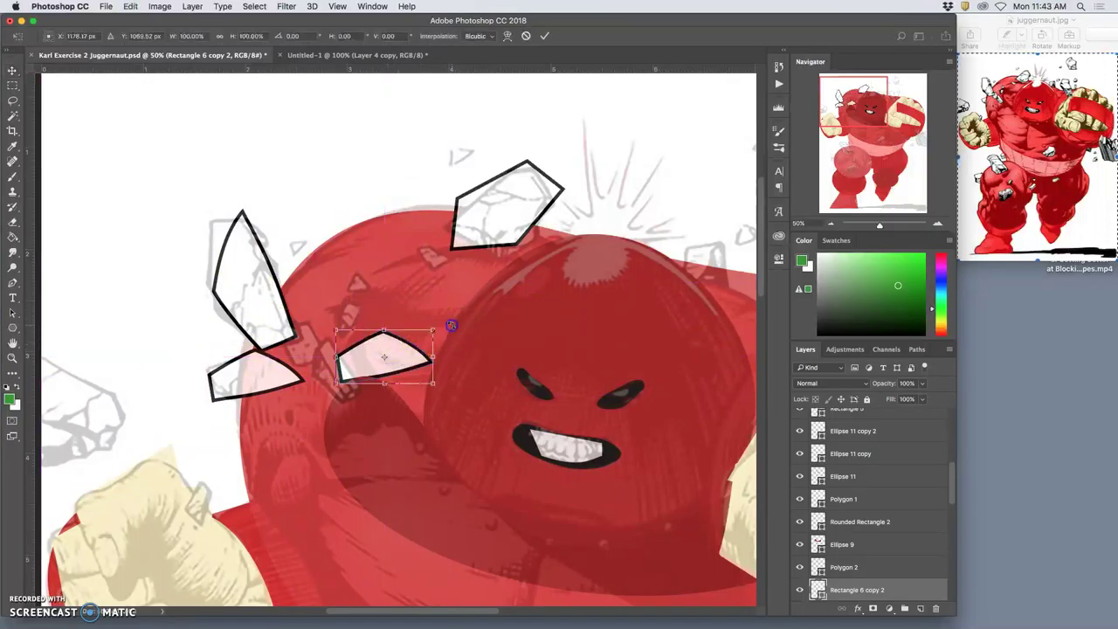
{"action": "key", "text": "super+t"}
{"action": "left_click_drag", "start_coordinate": [443, 320], "coordinate": [395, 353]}
{"action": "left_click", "coordinate": [409, 404]}
{"action": "left_click_drag", "start_coordinate": [411, 394], "coordinate": [342, 381]}
{"action": "key", "text": "Return"}
{"action": "key", "text": "super+bracketright"}
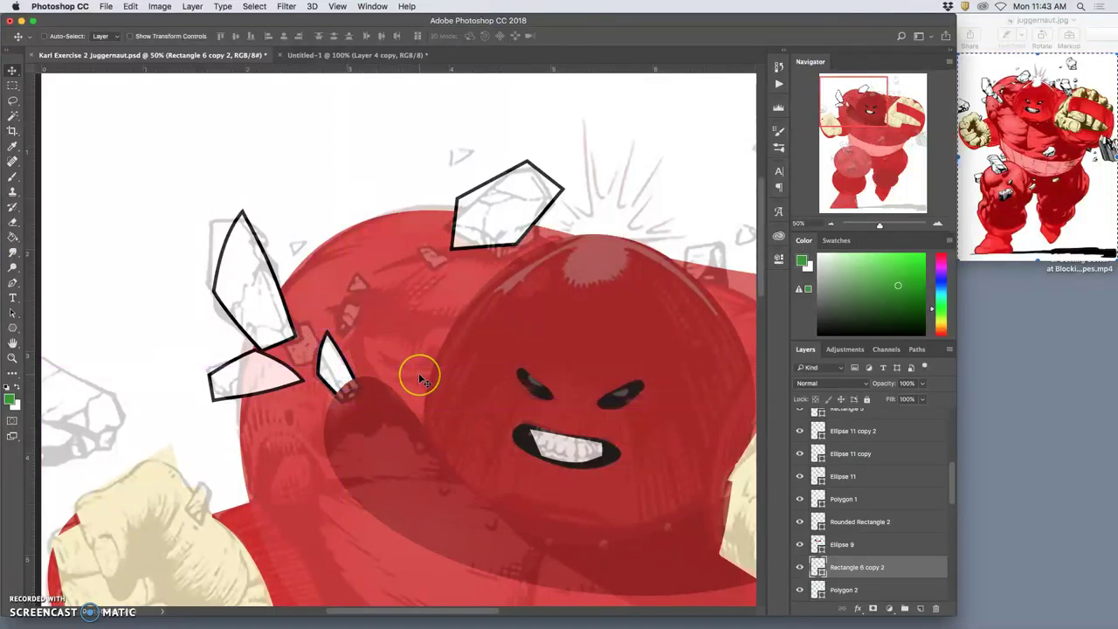
{"action": "key", "text": "super+bracketright"}
{"action": "key", "text": "super+bracketright"}
Duplicate the shard above the head, rotate it about −85° and move it above the right fist.
{"action": "scroll", "coordinate": [446, 332], "scroll_direction": "right", "scroll_amount": 2}
{"action": "scroll", "coordinate": [446, 332], "scroll_direction": "right", "scroll_amount": 3}
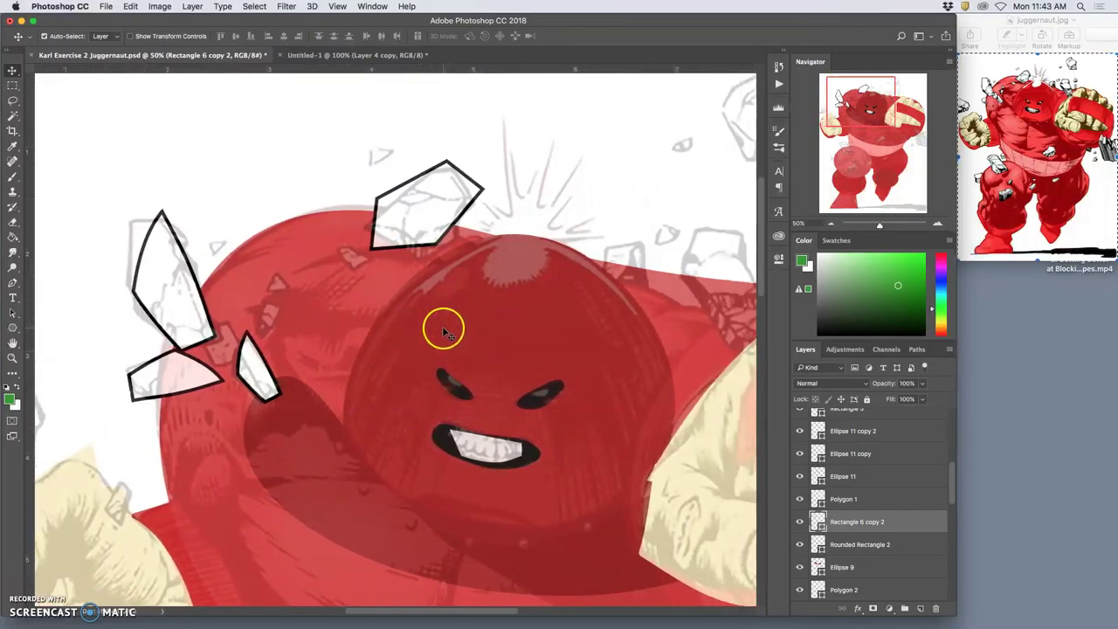
{"action": "scroll", "coordinate": [445, 332], "scroll_direction": "down", "scroll_amount": 6}
{"action": "scroll", "coordinate": [446, 332], "scroll_direction": "up", "scroll_amount": 10}
{"action": "scroll", "coordinate": [444, 333], "scroll_direction": "down", "scroll_amount": 3}
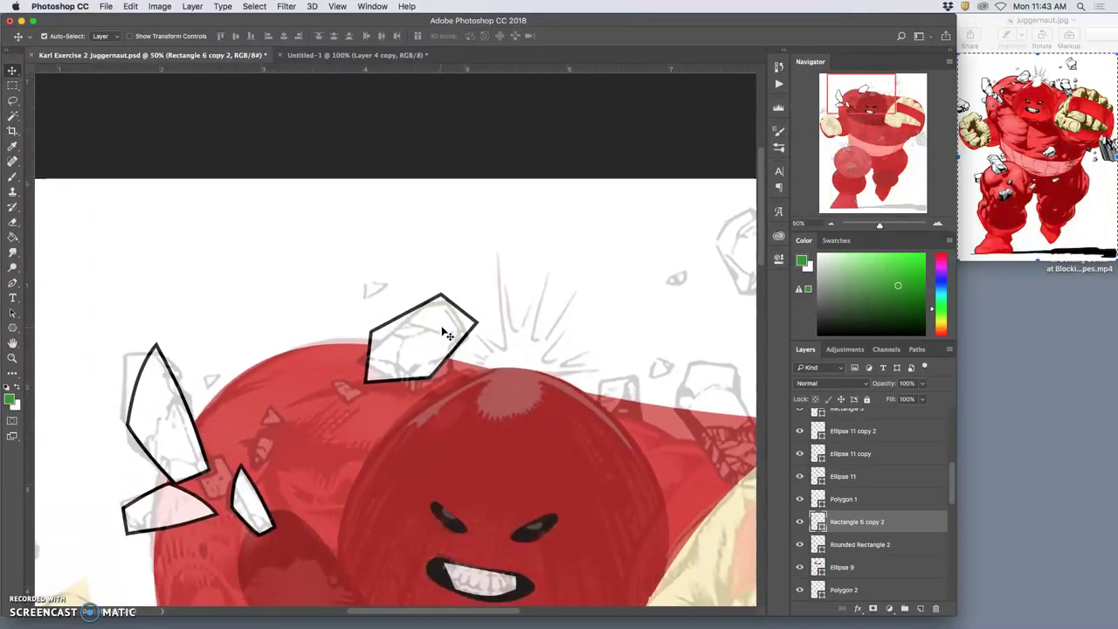
{"action": "scroll", "coordinate": [444, 330], "scroll_direction": "right", "scroll_amount": 6}
{"action": "scroll", "coordinate": [262, 345], "scroll_direction": "left", "scroll_amount": 1}
{"action": "left_click", "coordinate": [201, 351]}
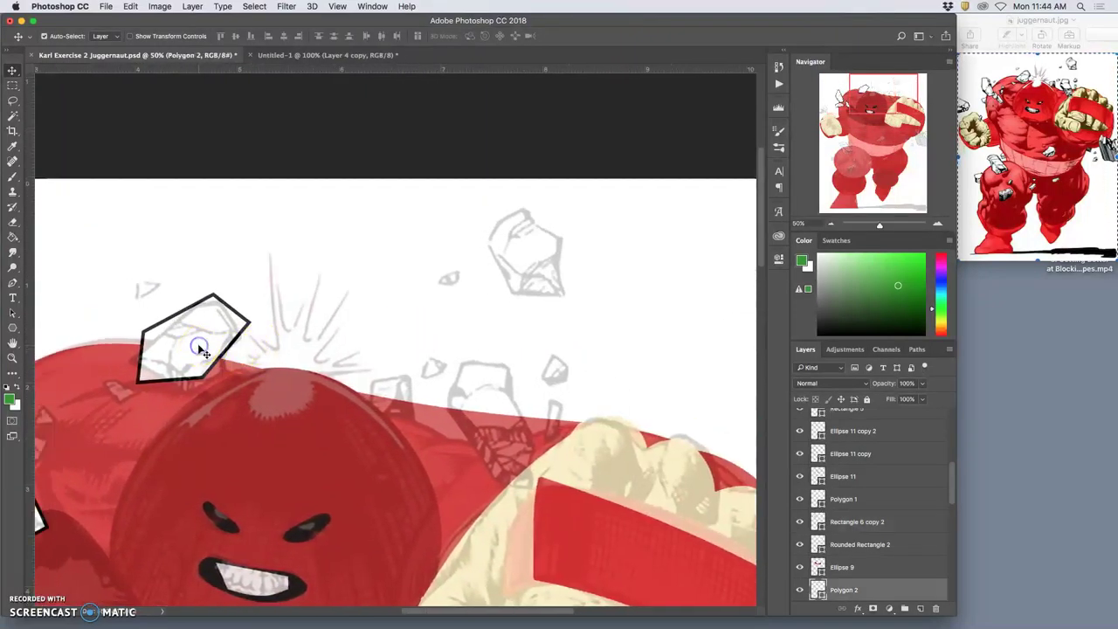
{"action": "key", "text": "super+j"}
{"action": "left_click", "coordinate": [274, 351]}
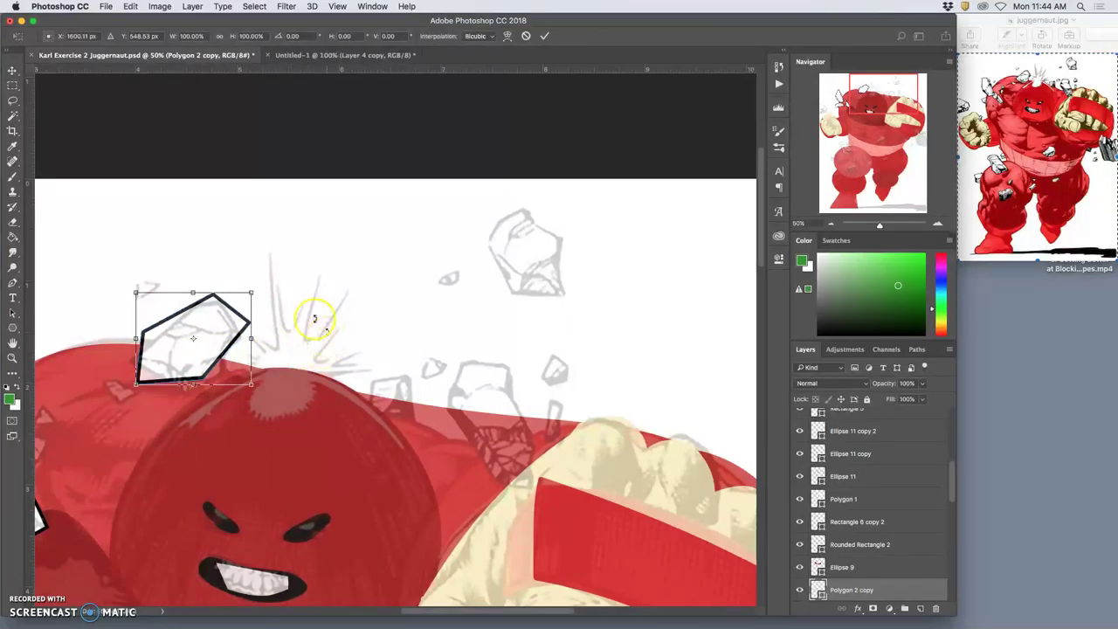
{"action": "key", "text": "super+t"}
{"action": "left_click_drag", "start_coordinate": [262, 290], "coordinate": [147, 267]}
{"action": "left_click_drag", "start_coordinate": [201, 348], "coordinate": [514, 266]}
Warp the new shard, reshaping its top point and pulling in its lower corner.
{"action": "right_click", "coordinate": [543, 277]}
{"action": "left_click", "coordinate": [575, 349]}
{"action": "left_click_drag", "start_coordinate": [504, 203], "coordinate": [508, 206]}
{"action": "left_click_drag", "start_coordinate": [527, 299], "coordinate": [559, 294]}
{"action": "key", "text": "Return"}
Duplicate the warped shard onto the red figure, rotated to about −14°.
{"action": "scroll", "coordinate": [568, 358], "scroll_direction": "down", "scroll_amount": 3}
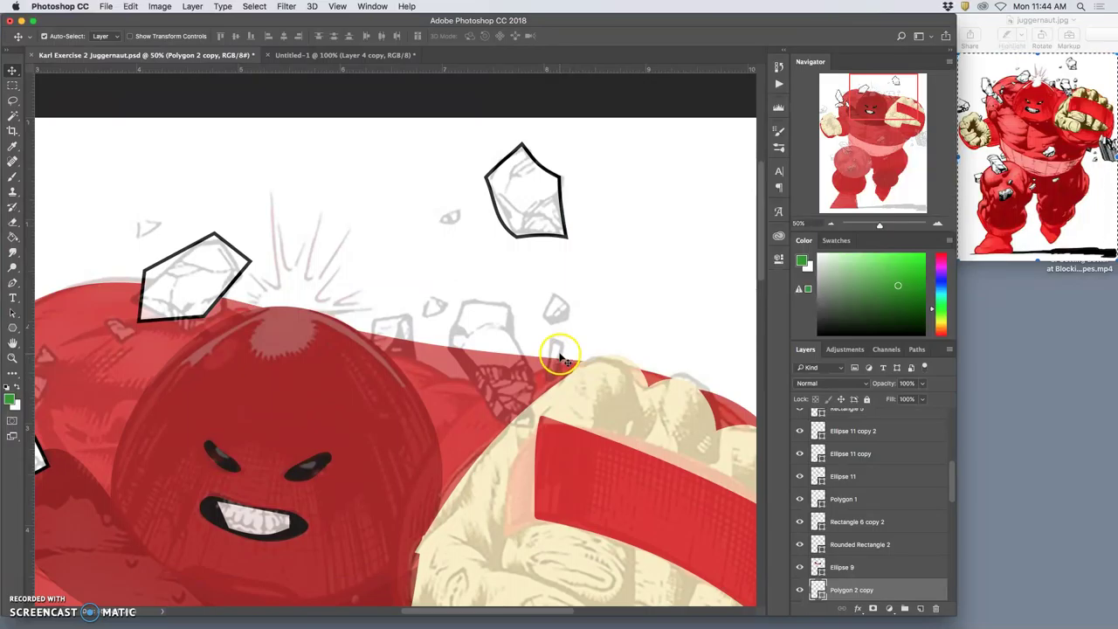
{"action": "key", "text": "ctrl+j"}
{"action": "left_click_drag", "start_coordinate": [542, 223], "coordinate": [534, 442]}
{"action": "key", "text": "ctrl+t"}
{"action": "left_click_drag", "start_coordinate": [485, 410], "coordinate": [497, 385]}
{"action": "left_click_drag", "start_coordinate": [561, 292], "coordinate": [536, 274]}
{"action": "left_click_drag", "start_coordinate": [506, 367], "coordinate": [502, 368]}
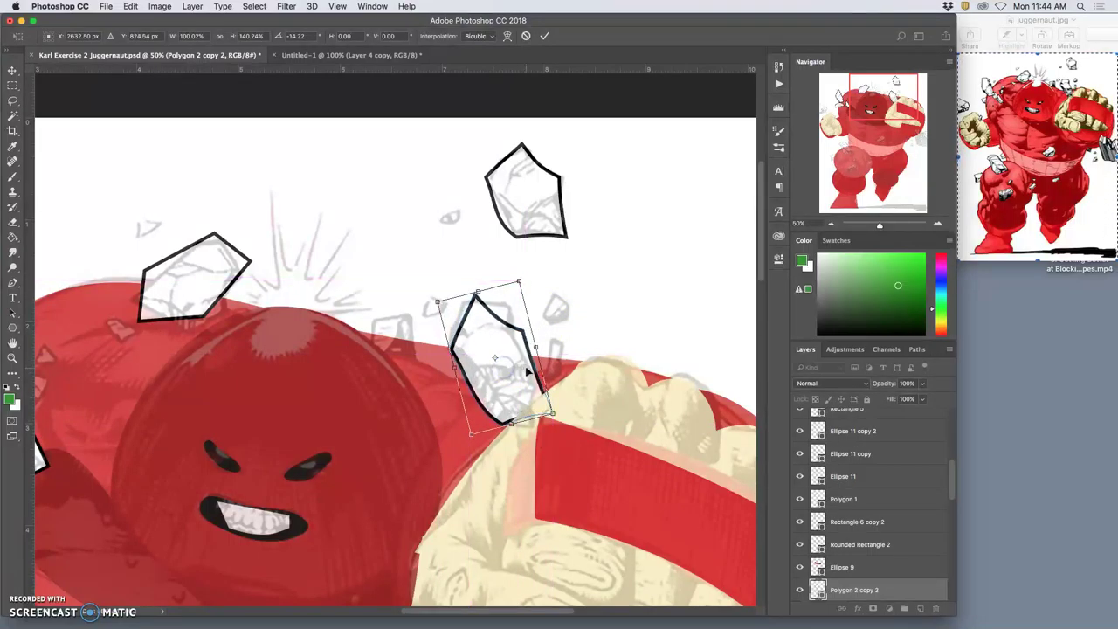
{"action": "key", "text": "Return"}
Drag a copy of the shard above the head down near the waist and start transforming it.
{"action": "scroll", "coordinate": [459, 365], "scroll_direction": "left", "scroll_amount": 3}
{"action": "scroll", "coordinate": [458, 365], "scroll_direction": "down", "scroll_amount": 10}
{"action": "scroll", "coordinate": [452, 368], "scroll_direction": "up", "scroll_amount": 10}
{"action": "scroll", "coordinate": [399, 344], "scroll_direction": "left", "scroll_amount": 3}
{"action": "left_click", "coordinate": [461, 229]}
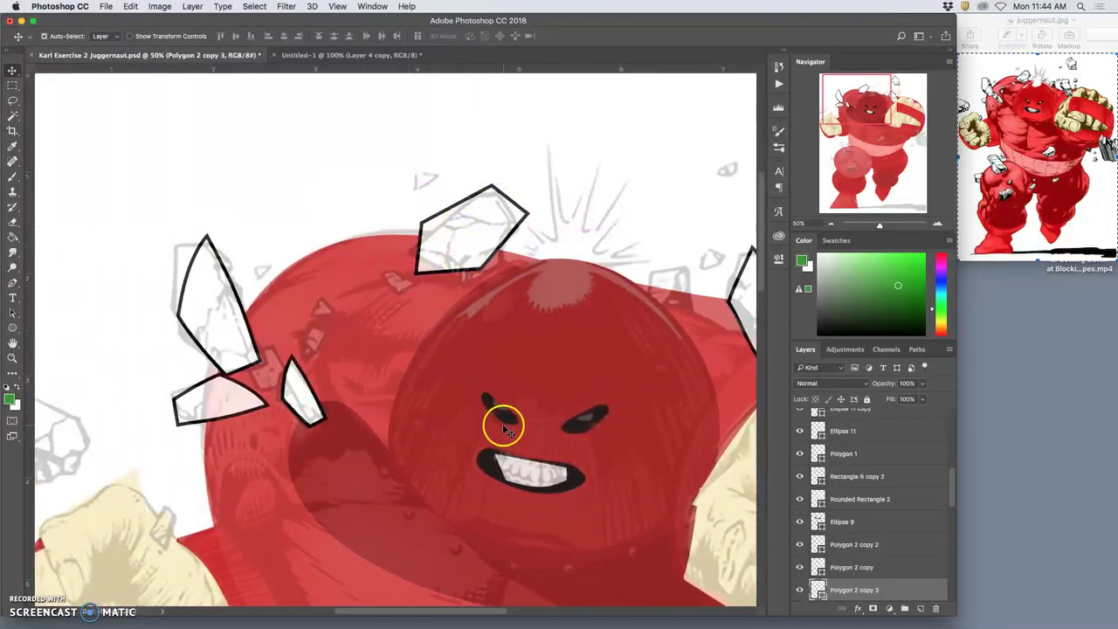
{"action": "scroll", "coordinate": [493, 349], "scroll_direction": "down", "scroll_amount": 1}
{"action": "left_click_drag", "start_coordinate": [481, 245], "coordinate": [423, 595]}
{"action": "key", "text": "super+minus"}
{"action": "key", "text": "super+minus"}
{"action": "key", "text": "super+t"}
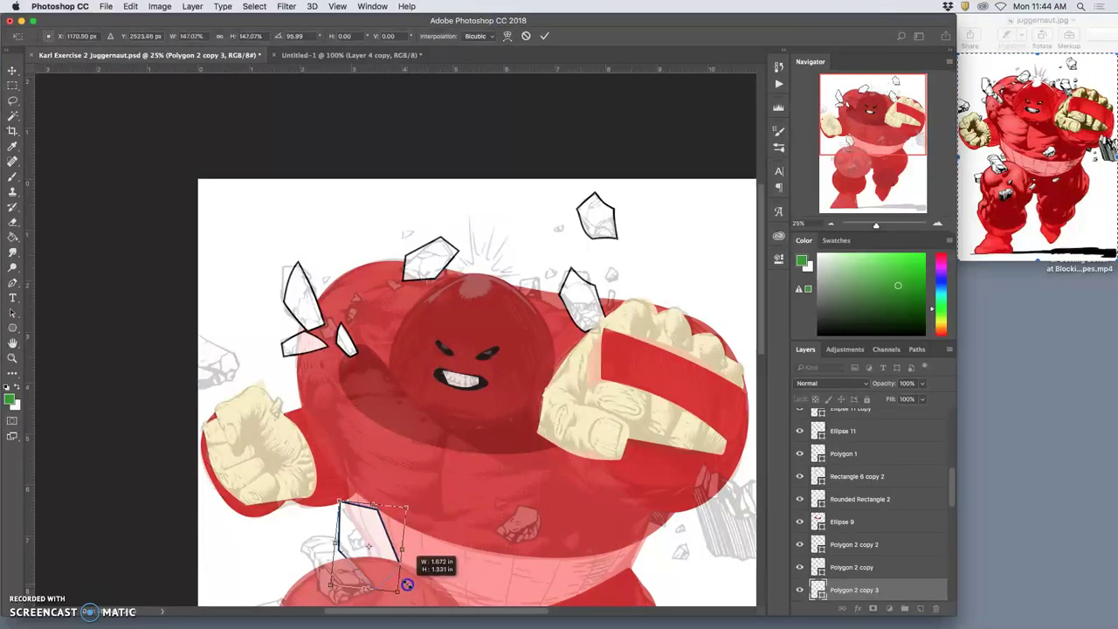
Place the shard copy on the left thigh and raise its layer above the body shapes.
{"action": "left_click_drag", "start_coordinate": [387, 553], "coordinate": [354, 574]}
{"action": "key", "text": "Return"}
{"action": "key", "text": "super+bracketright"}
{"action": "key", "text": "super+bracketright"}
{"action": "key", "text": "super+bracketright"}
{"action": "key", "text": "super+bracketright"}
{"action": "key", "text": "super+bracketright"}
{"action": "key", "text": "super+bracketright"}
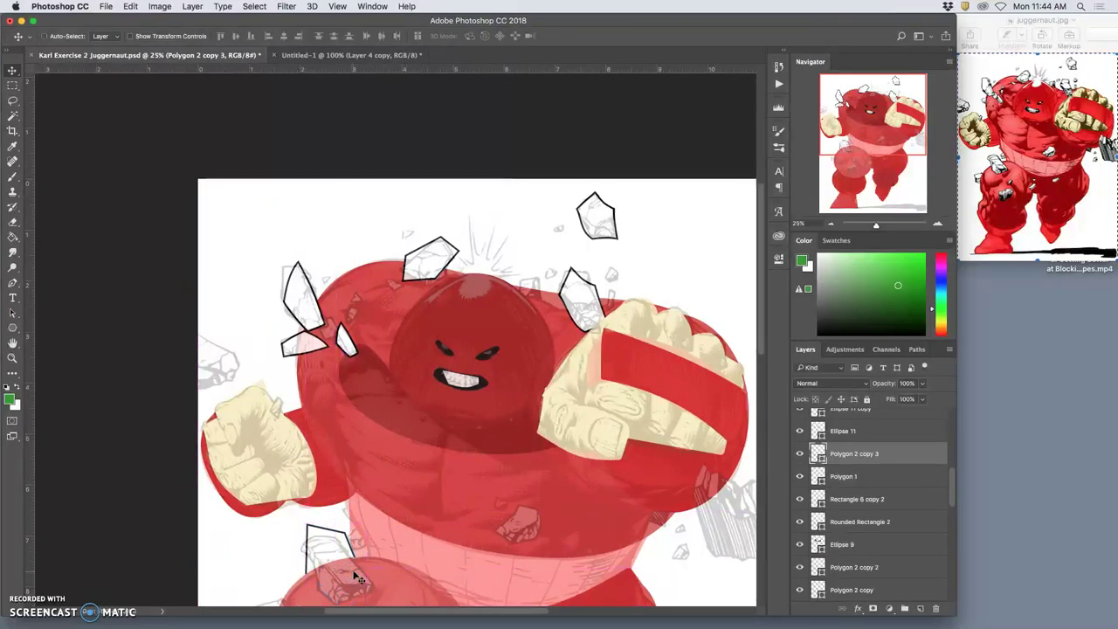
{"action": "key", "text": "super+bracketright"}
{"action": "key", "text": "super+bracketright"}
{"action": "key", "text": "super+bracketright"}
{"action": "key", "text": "super+bracketright"}
{"action": "key", "text": "super+bracketright"}
{"action": "key", "text": "super+bracketright"}
{"action": "key", "text": "super+bracketright"}
{"action": "key", "text": "super+bracketright"}
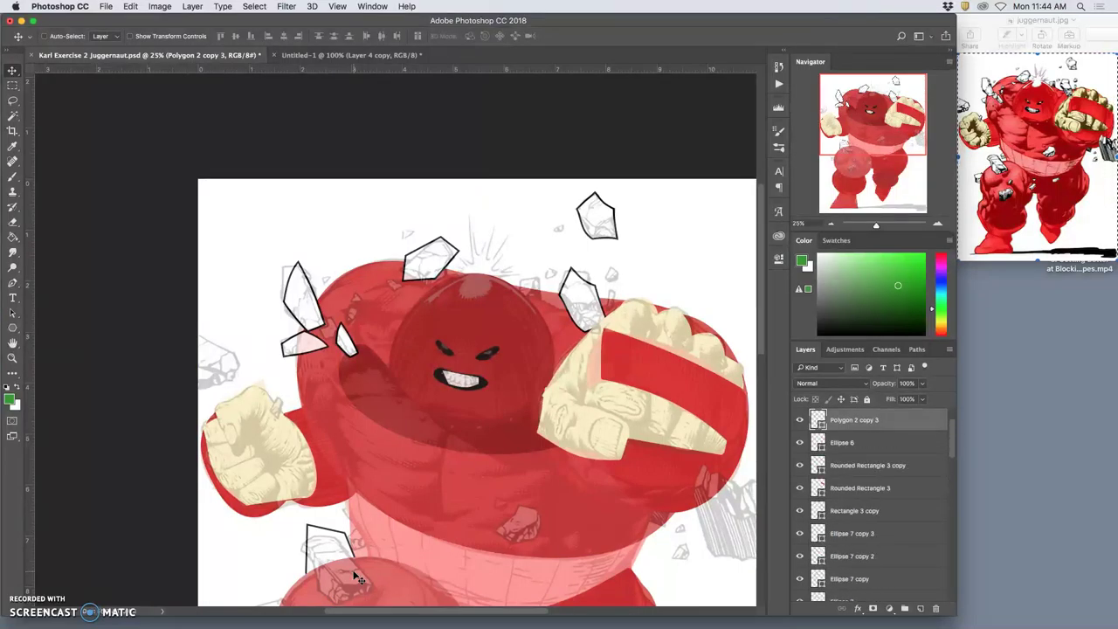
{"action": "key", "text": "super+bracketright"}
{"action": "key", "text": "super+bracketright"}
{"action": "key", "text": "super+bracketright"}
{"action": "key", "text": "super+bracketleft"}
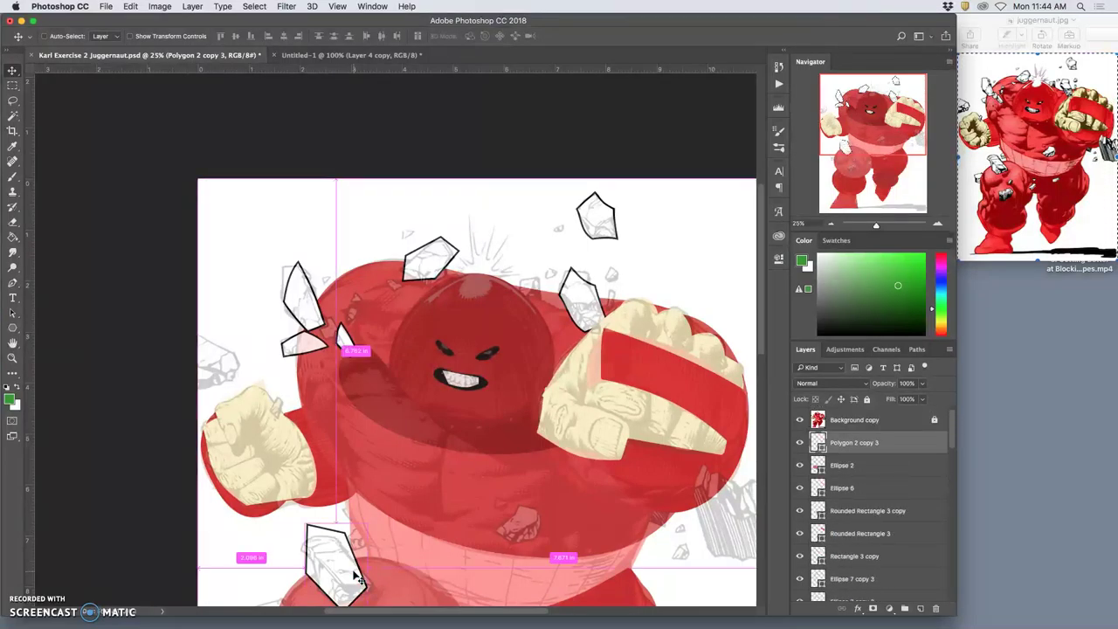
{"action": "left_click", "coordinate": [376, 513]}
{"action": "scroll", "coordinate": [377, 516], "scroll_direction": "down", "scroll_amount": 3}
{"action": "scroll", "coordinate": [375, 514], "scroll_direction": "down", "scroll_amount": 8}
{"action": "scroll", "coordinate": [376, 514], "scroll_direction": "up", "scroll_amount": 2}
{"action": "key", "text": "super"}
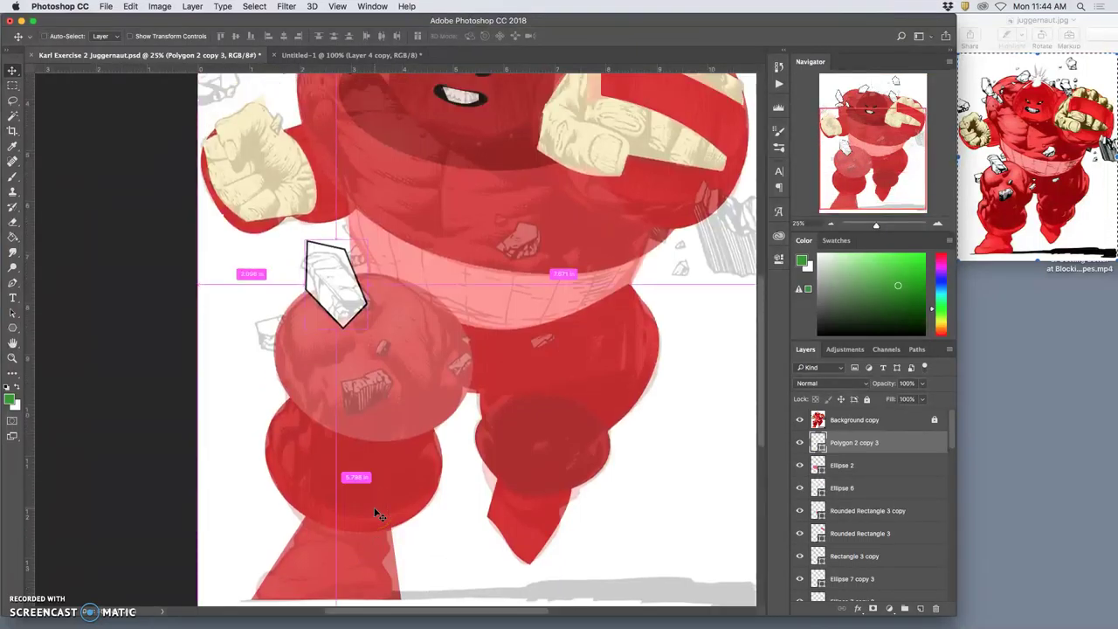
{"action": "scroll", "coordinate": [375, 513], "scroll_direction": "up", "scroll_amount": 6}
Duplicate the thigh shard and place it beside the left fist, rotated about 110°.
{"action": "key", "text": "super+j"}
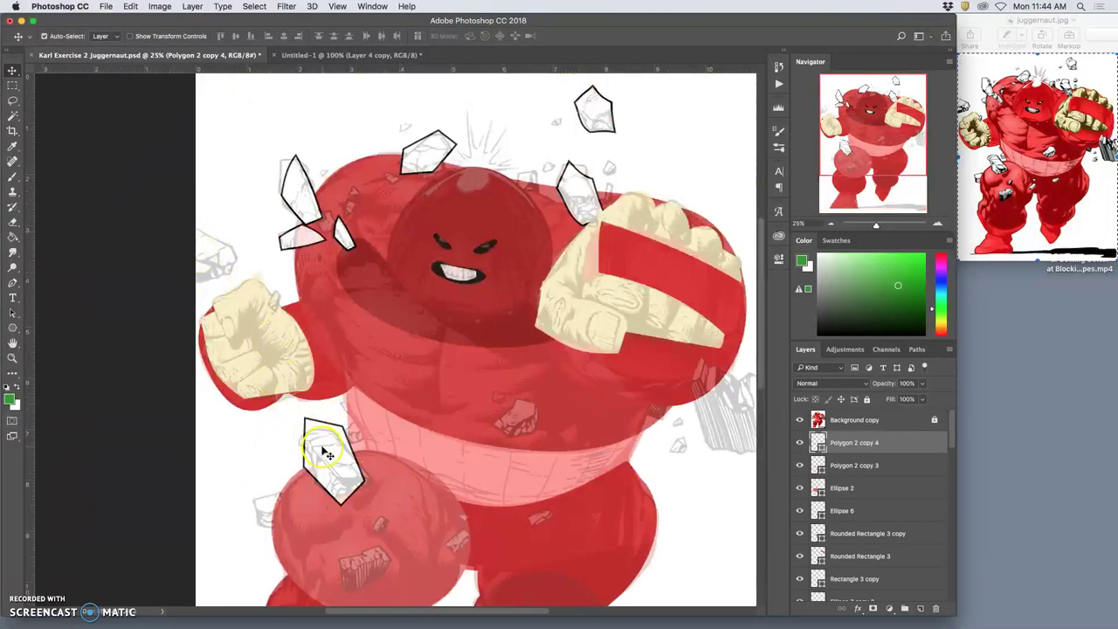
{"action": "left_click_drag", "start_coordinate": [324, 450], "coordinate": [250, 262]}
{"action": "key", "text": "super+t"}
{"action": "left_click_drag", "start_coordinate": [253, 311], "coordinate": [172, 309]}
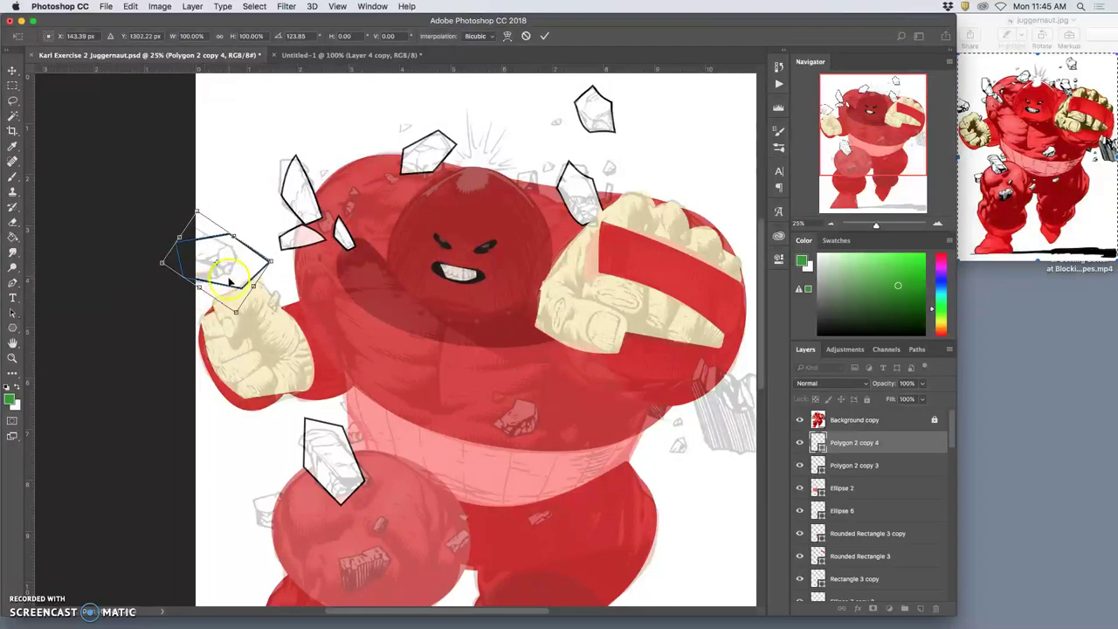
{"action": "left_click_drag", "start_coordinate": [229, 279], "coordinate": [201, 274]}
{"action": "key", "text": "Return"}
{"action": "scroll", "coordinate": [415, 369], "scroll_direction": "right", "scroll_amount": 2}
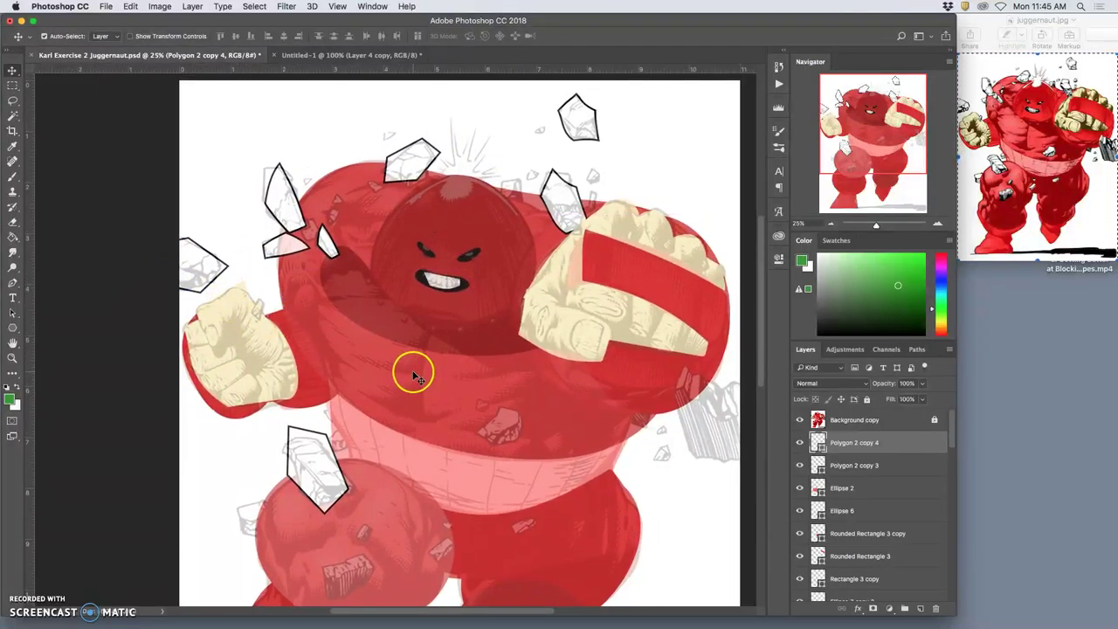
{"action": "scroll", "coordinate": [412, 369], "scroll_direction": "right", "scroll_amount": 5}
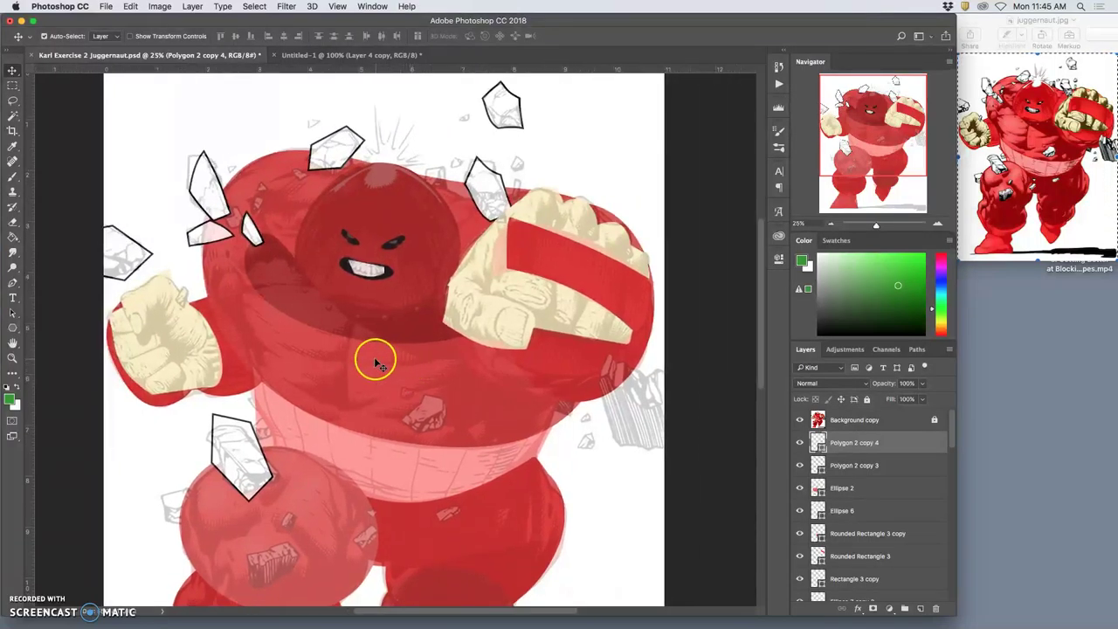
{"action": "left_click", "coordinate": [376, 364], "text": "alt"}
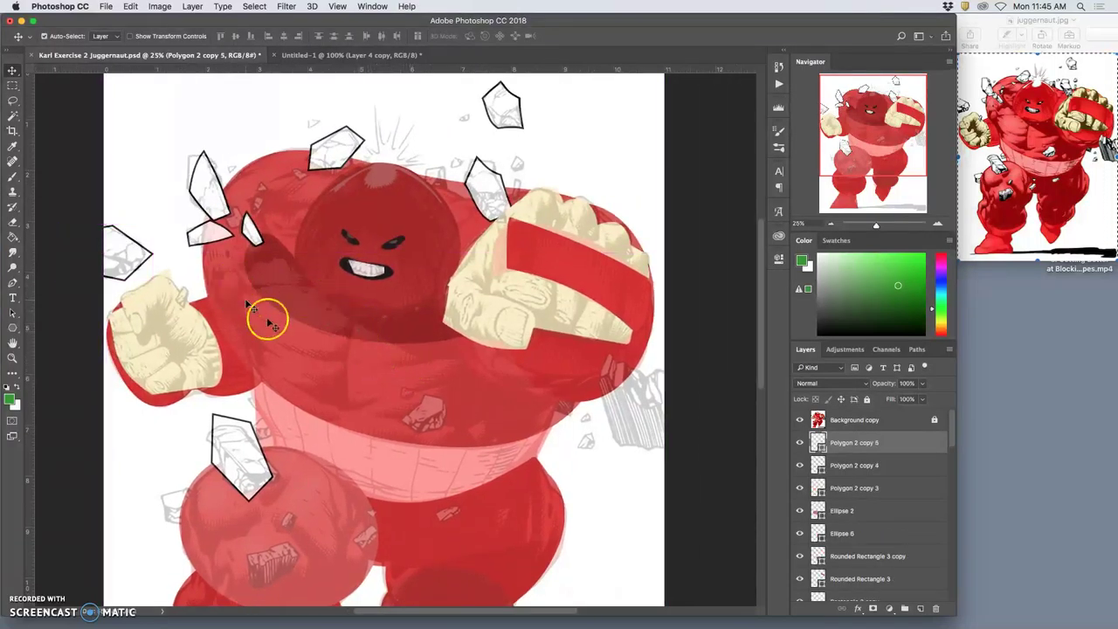
Move the shard copy onto the middle of the belly and apply its transform.
{"action": "left_click_drag", "start_coordinate": [140, 266], "coordinate": [434, 404]}
{"action": "key", "text": "ctrl+t"}
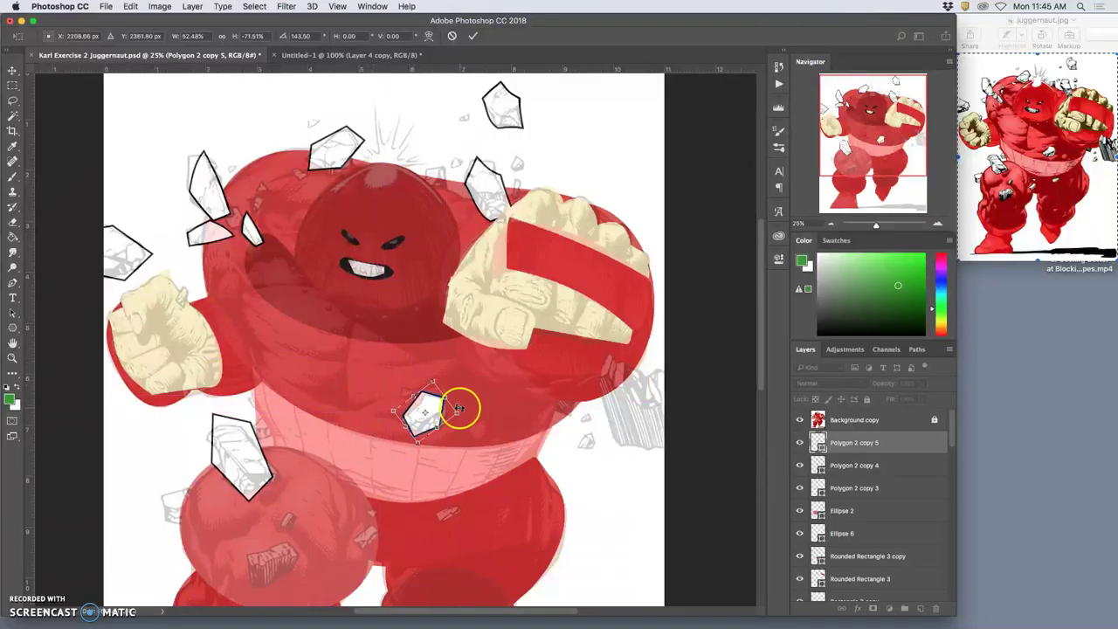
{"action": "key", "text": "Return"}
{"action": "scroll", "coordinate": [499, 417], "scroll_direction": "right", "scroll_amount": 3}
{"action": "scroll", "coordinate": [499, 416], "scroll_direction": "down", "scroll_amount": 1}
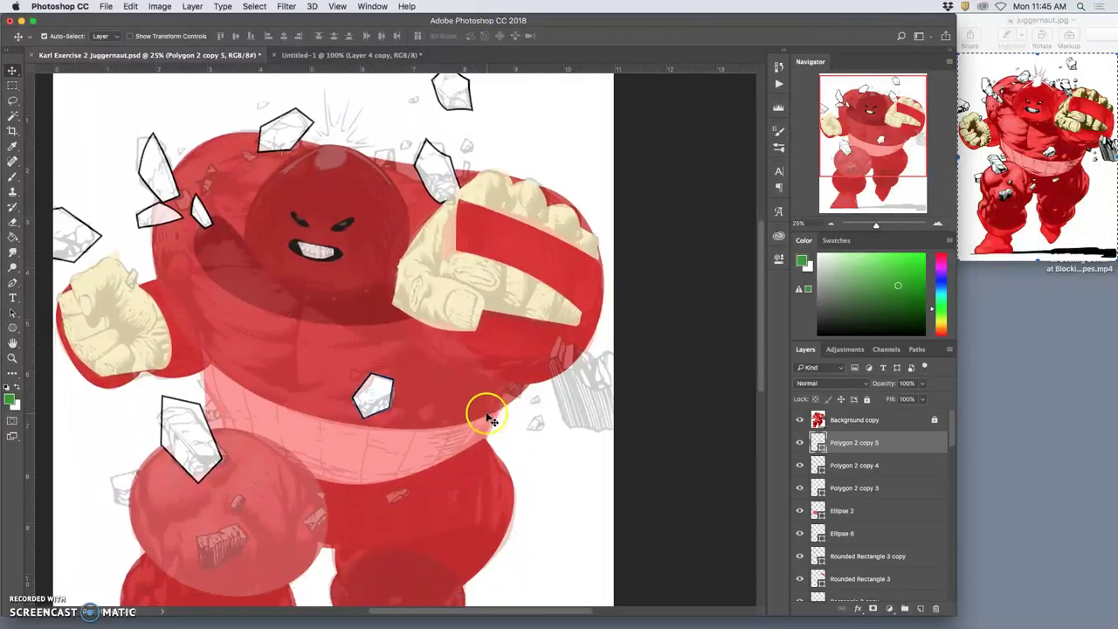
{"action": "scroll", "coordinate": [486, 413], "scroll_direction": "down", "scroll_amount": 2}
{"action": "scroll", "coordinate": [479, 407], "scroll_direction": "right", "scroll_amount": 1}
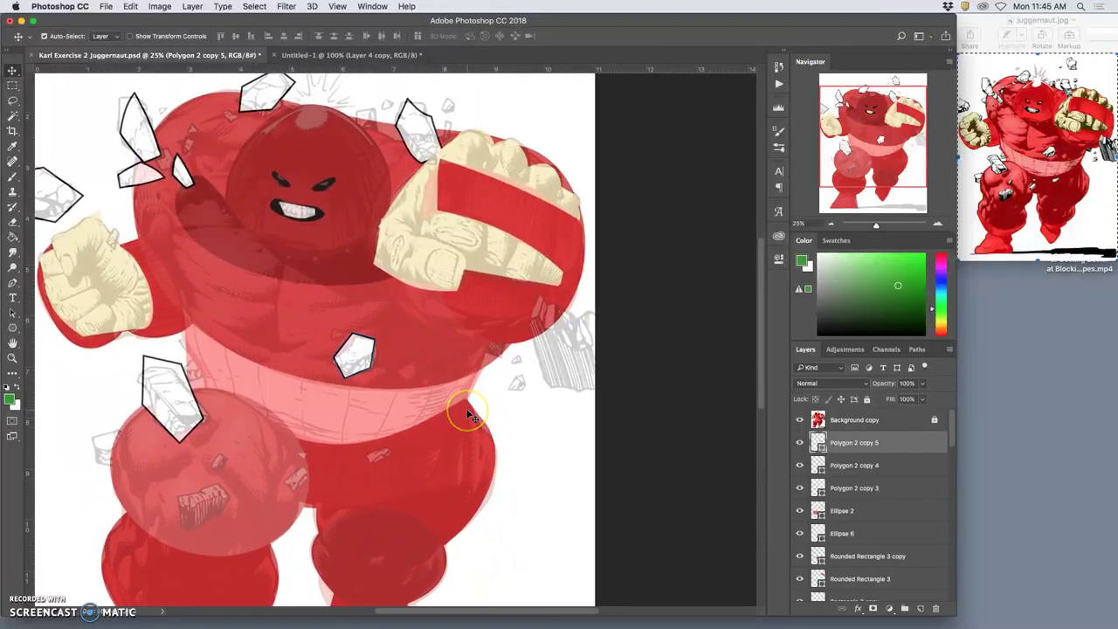
{"action": "key", "text": "super"}
Duplicate the shard, rotate it about 83°, and distort it larger beside the right arm.
{"action": "key", "text": "super+t"}
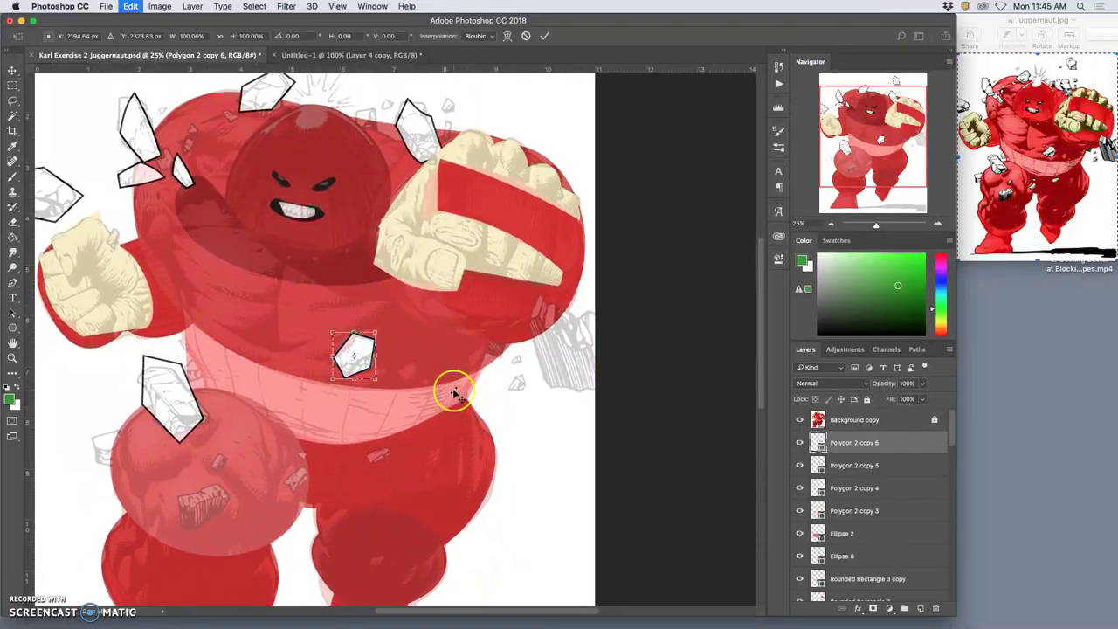
{"action": "left_click_drag", "start_coordinate": [400, 341], "coordinate": [400, 420]}
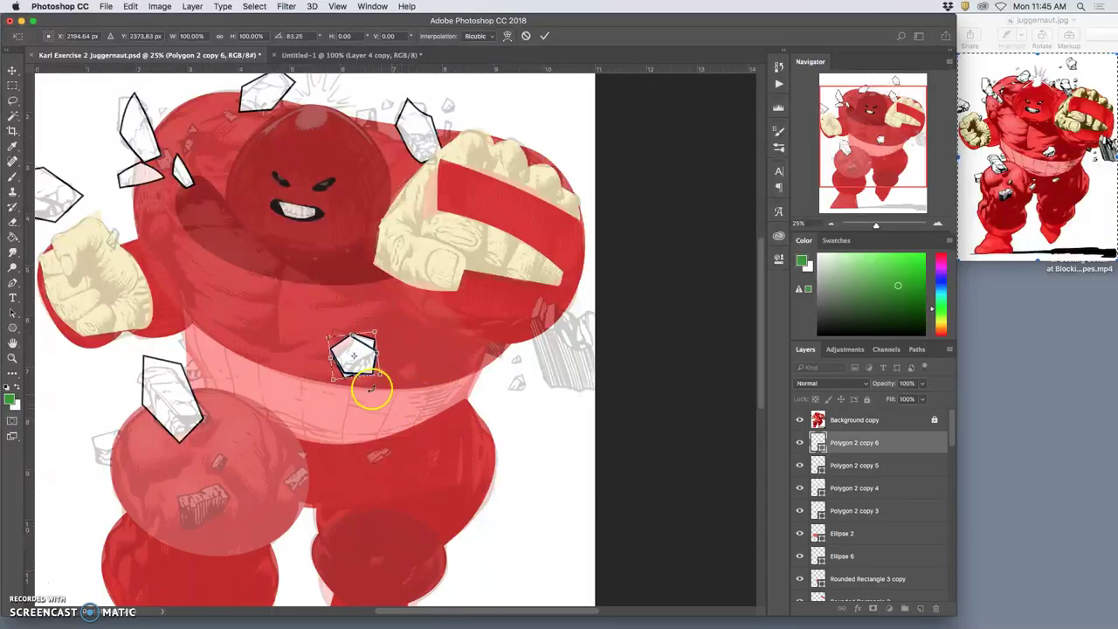
{"action": "left_click_drag", "start_coordinate": [360, 360], "coordinate": [566, 371]}
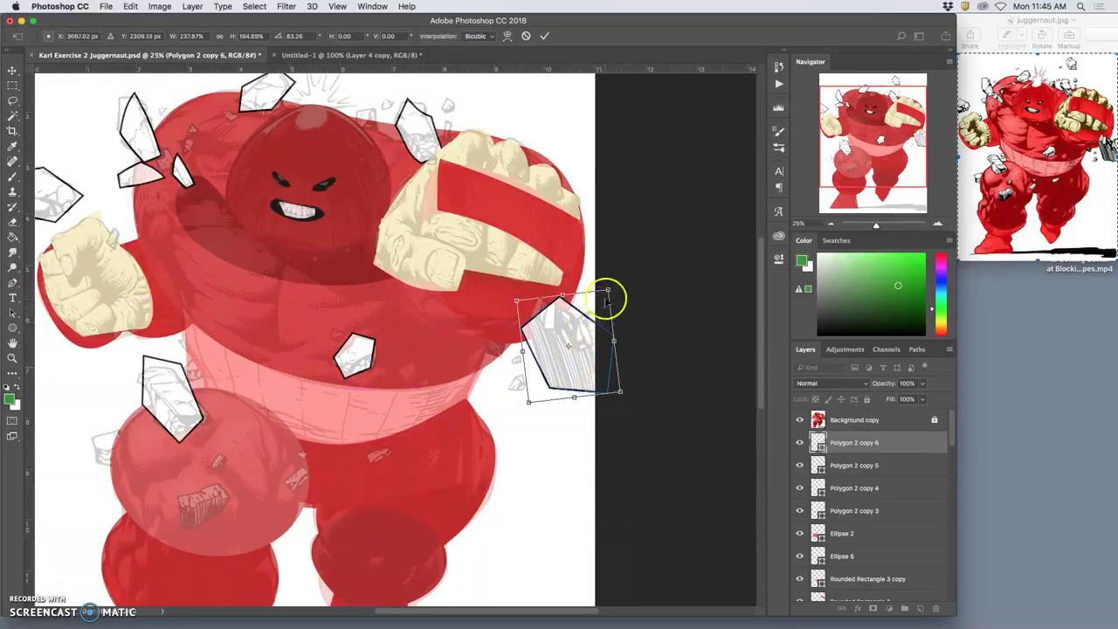
{"action": "right_click", "coordinate": [588, 317]}
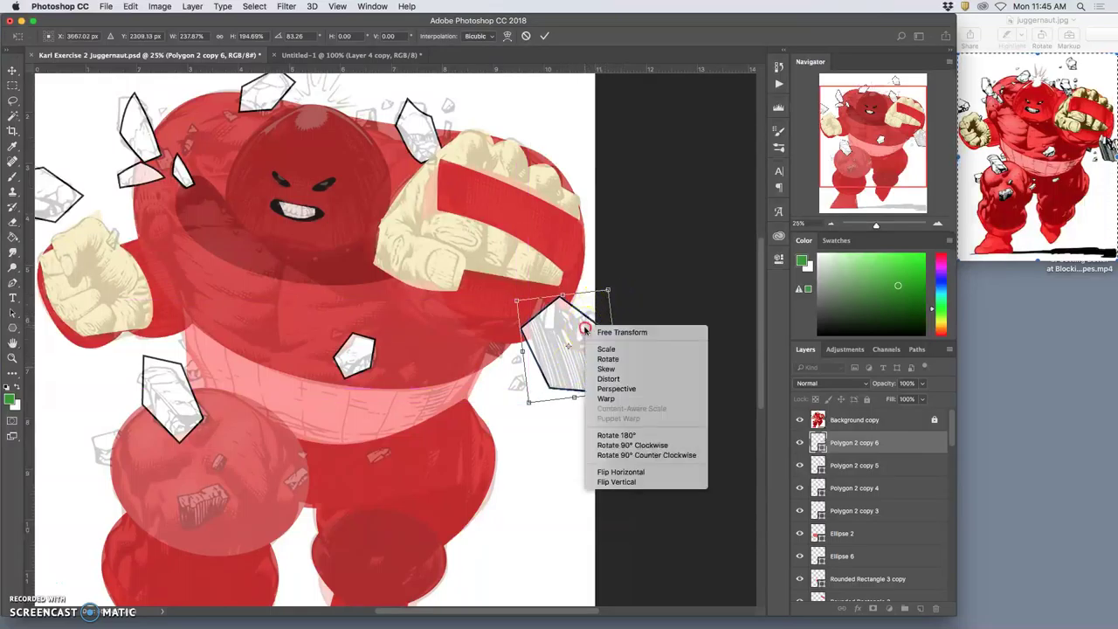
{"action": "left_click", "coordinate": [615, 379]}
{"action": "left_click_drag", "start_coordinate": [608, 290], "coordinate": [626, 283]}
{"action": "left_click_drag", "start_coordinate": [516, 300], "coordinate": [516, 291]}
{"action": "left_click", "coordinate": [564, 313]}
{"action": "key", "text": "Return"}
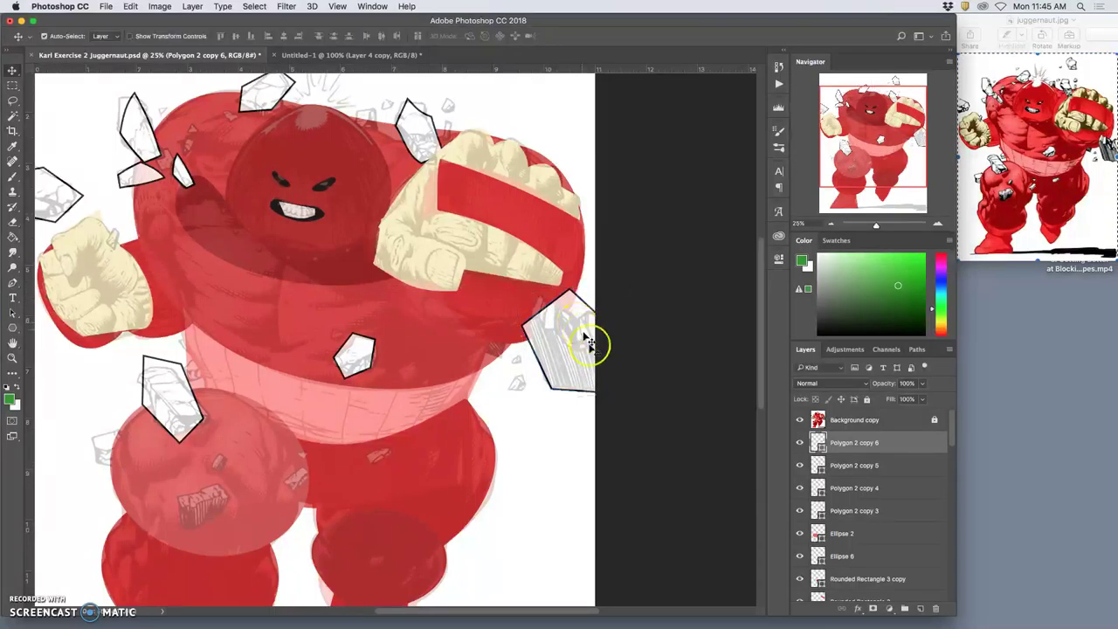
{"action": "left_click", "coordinate": [531, 455]}
Switch to the Custom Shape Tool and pick the splat shape from the shape library.
{"action": "scroll", "coordinate": [390, 419], "scroll_direction": "left", "scroll_amount": 5}
{"action": "scroll", "coordinate": [391, 420], "scroll_direction": "right", "scroll_amount": 2}
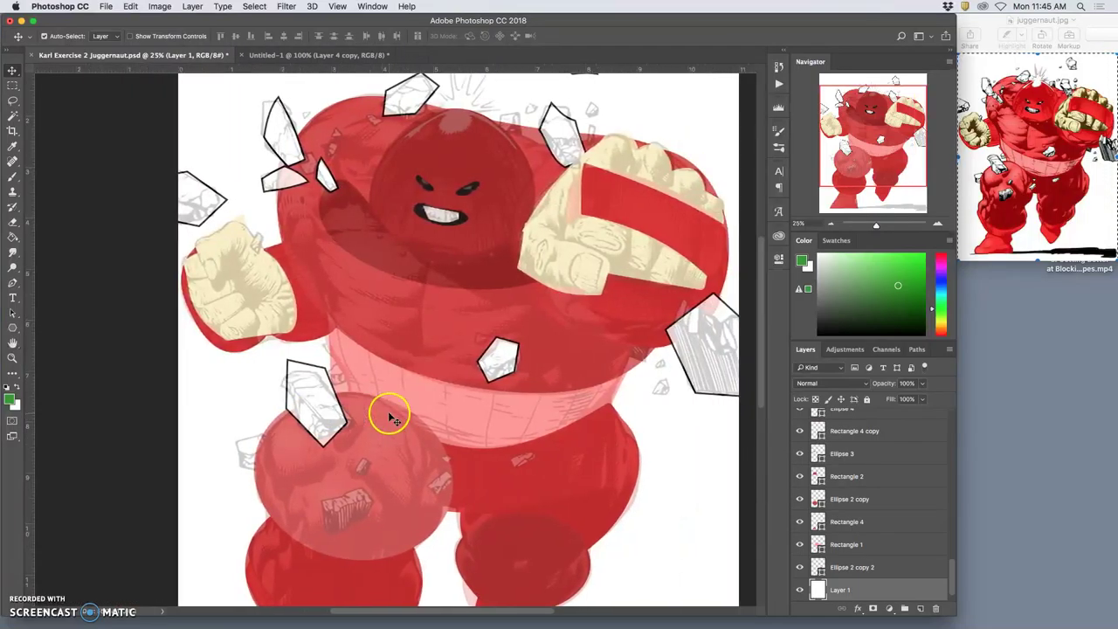
{"action": "left_click", "coordinate": [12, 328]}
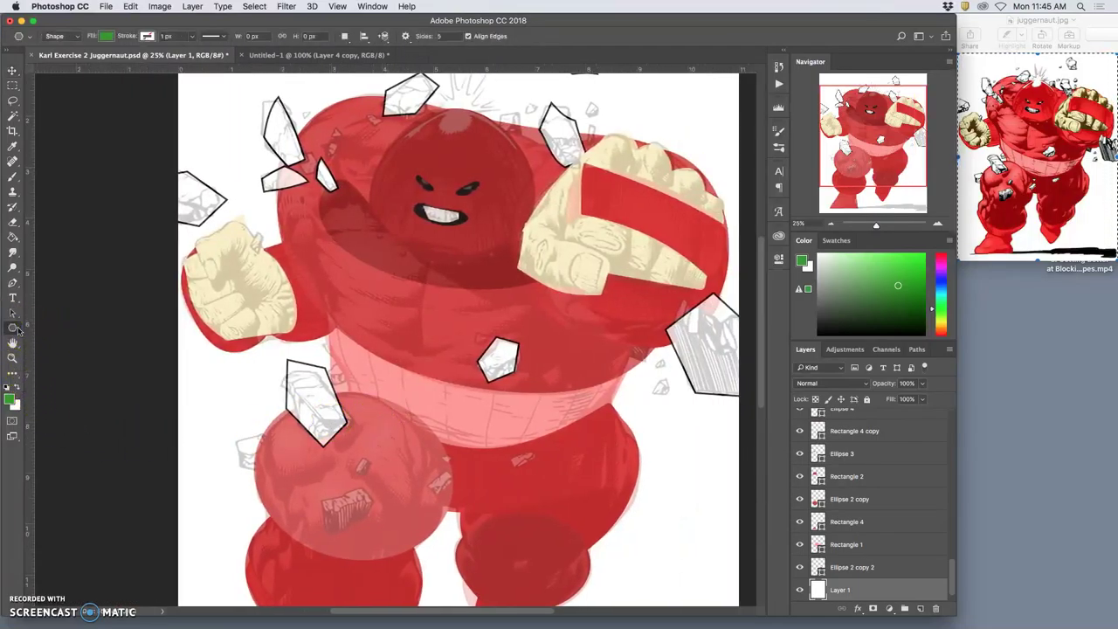
{"action": "right_click", "coordinate": [12, 327]}
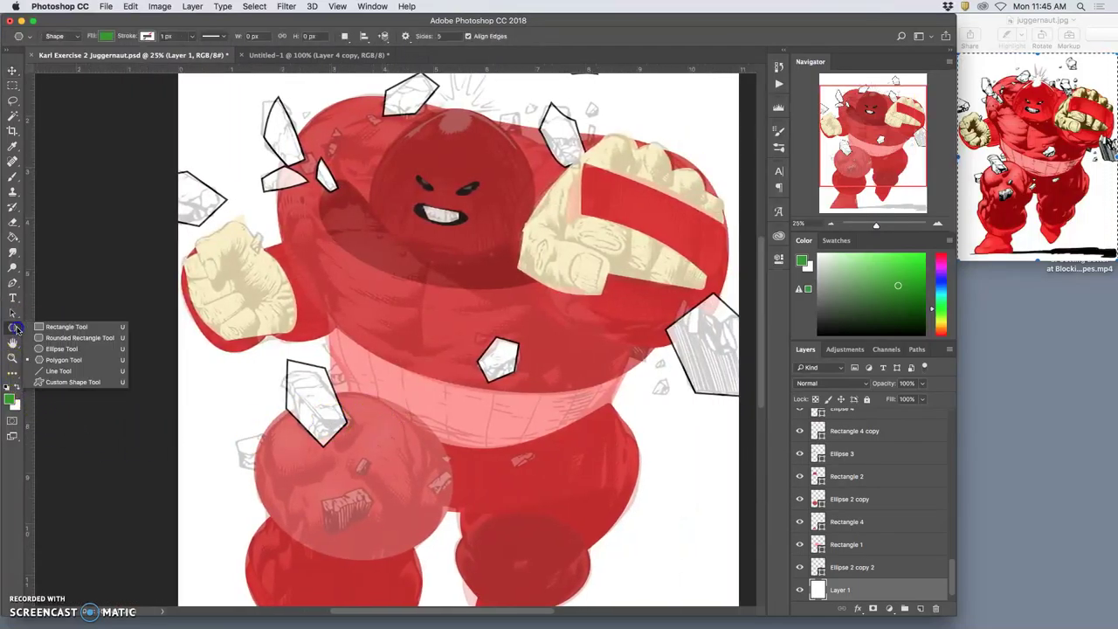
{"action": "left_click", "coordinate": [70, 382]}
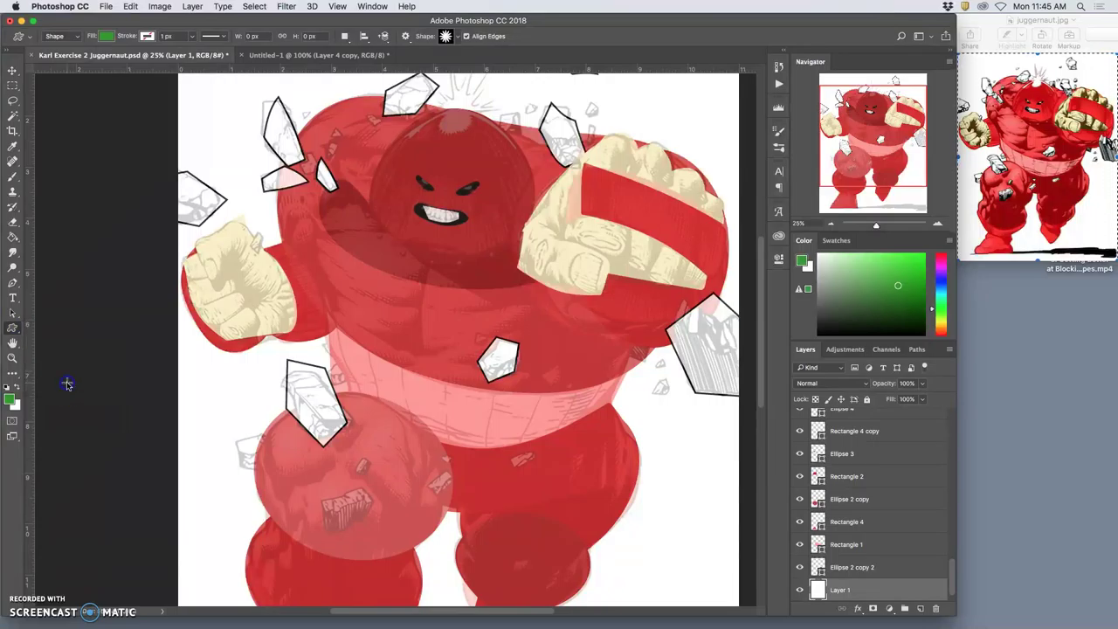
{"action": "left_click", "coordinate": [457, 37]}
{"action": "scroll", "coordinate": [454, 83], "scroll_direction": "down", "scroll_amount": 3}
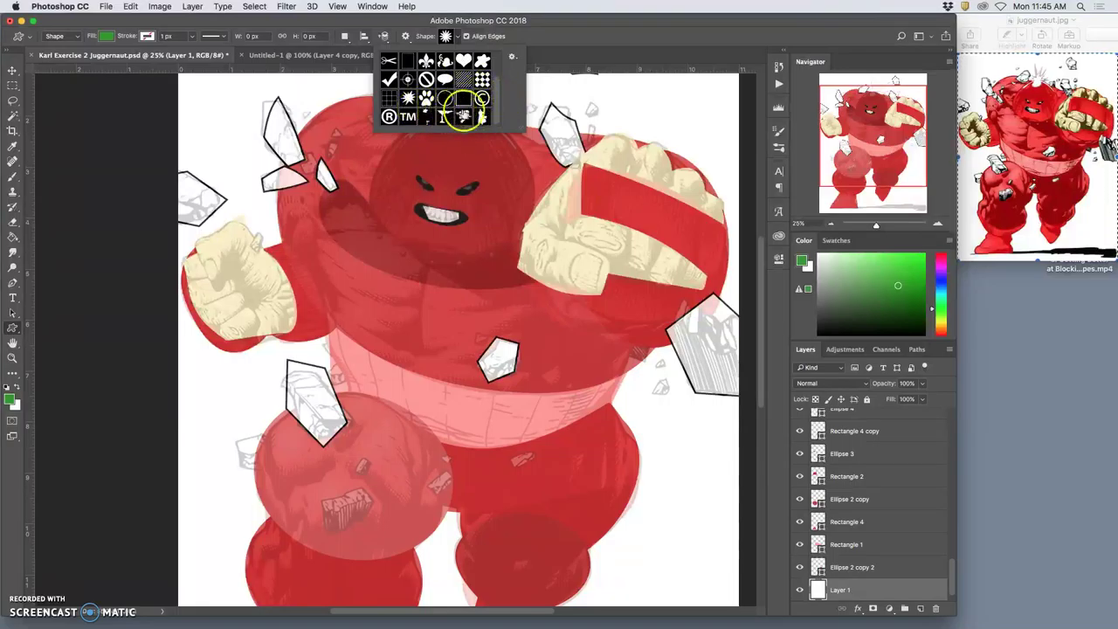
{"action": "scroll", "coordinate": [466, 107], "scroll_direction": "up", "scroll_amount": 3}
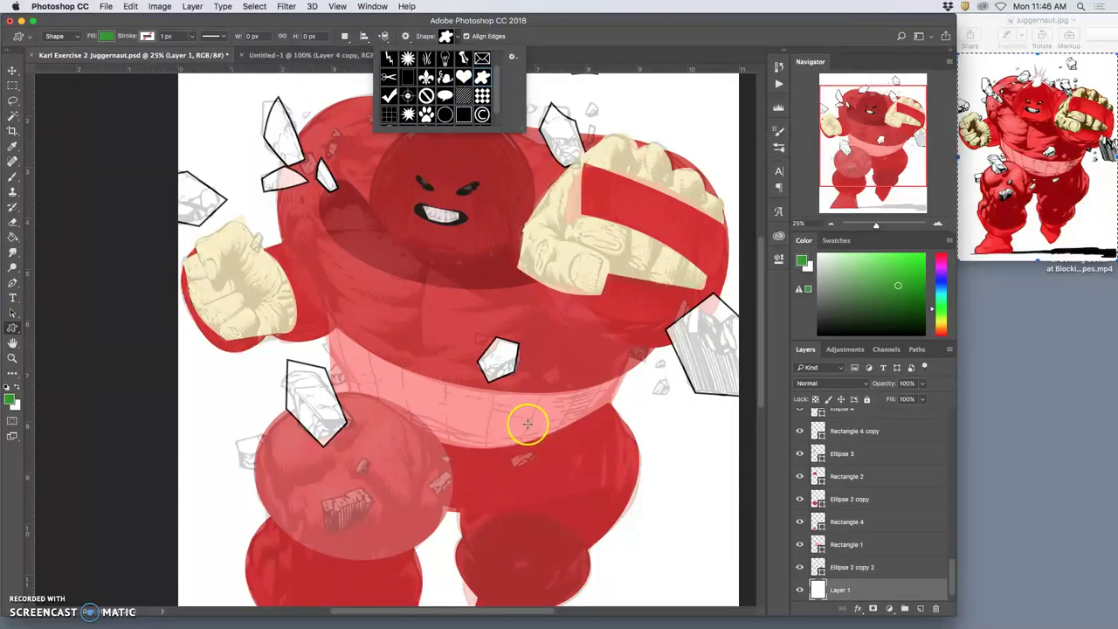
{"action": "scroll", "coordinate": [528, 419], "scroll_direction": "up", "scroll_amount": 5}
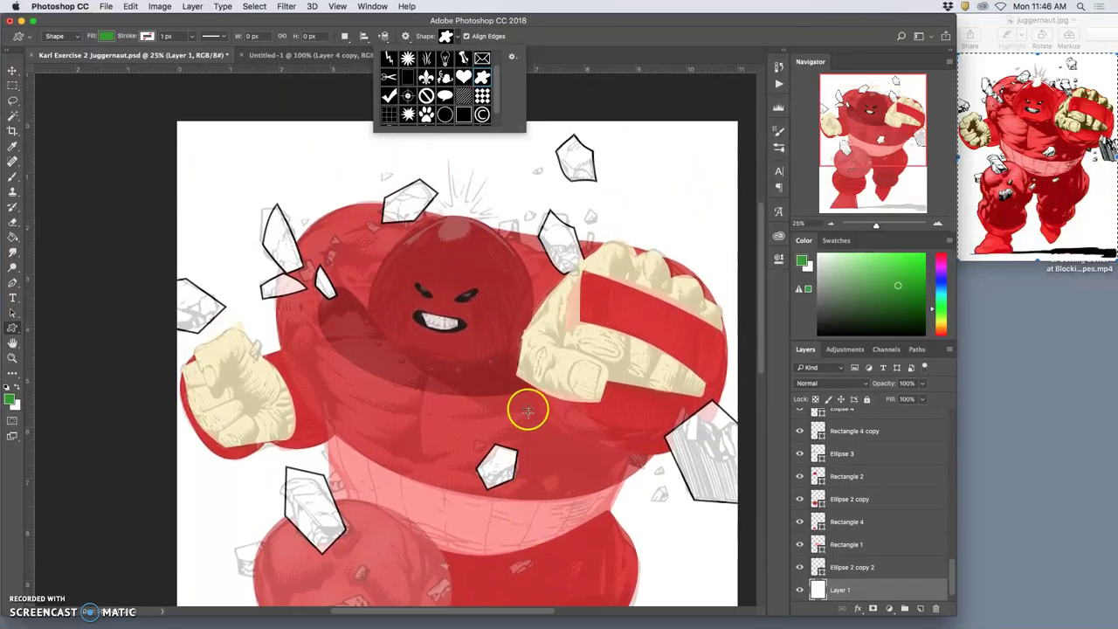
Draw a splat atop the head, fill it white, and give it an 11.68 px black outline.
{"action": "mouse_move", "coordinate": [456, 204]}
{"action": "left_mouse_down"}
{"action": "mouse_move", "coordinate": [449, 180]}
{"action": "mouse_move", "coordinate": [502, 242]}
{"action": "mouse_move", "coordinate": [485, 236]}
{"action": "left_mouse_up"}
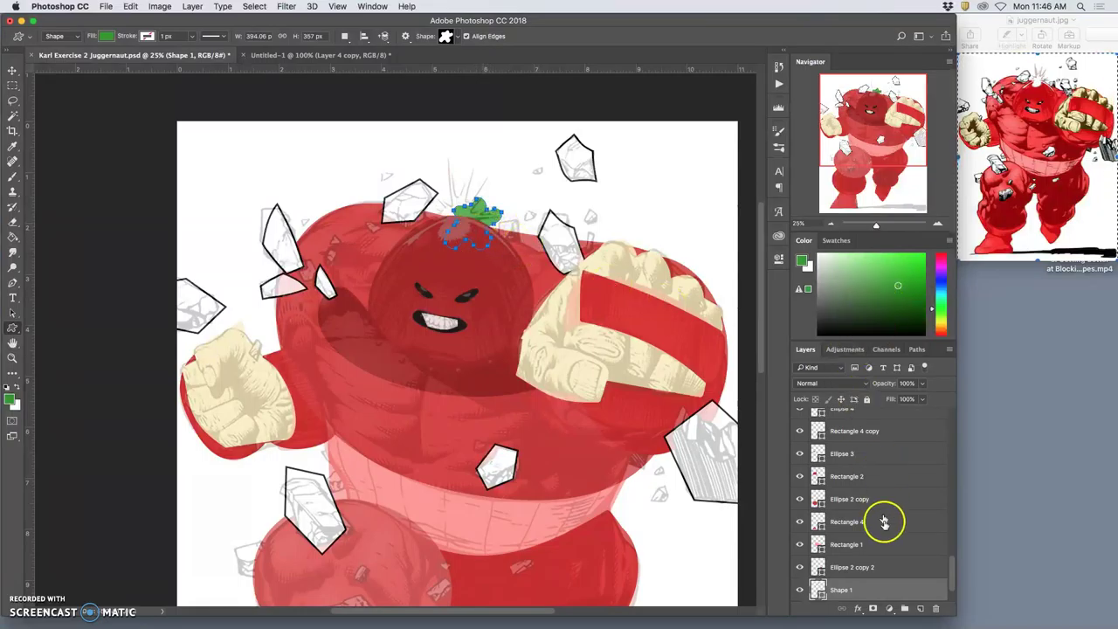
{"action": "double_click", "coordinate": [818, 588]}
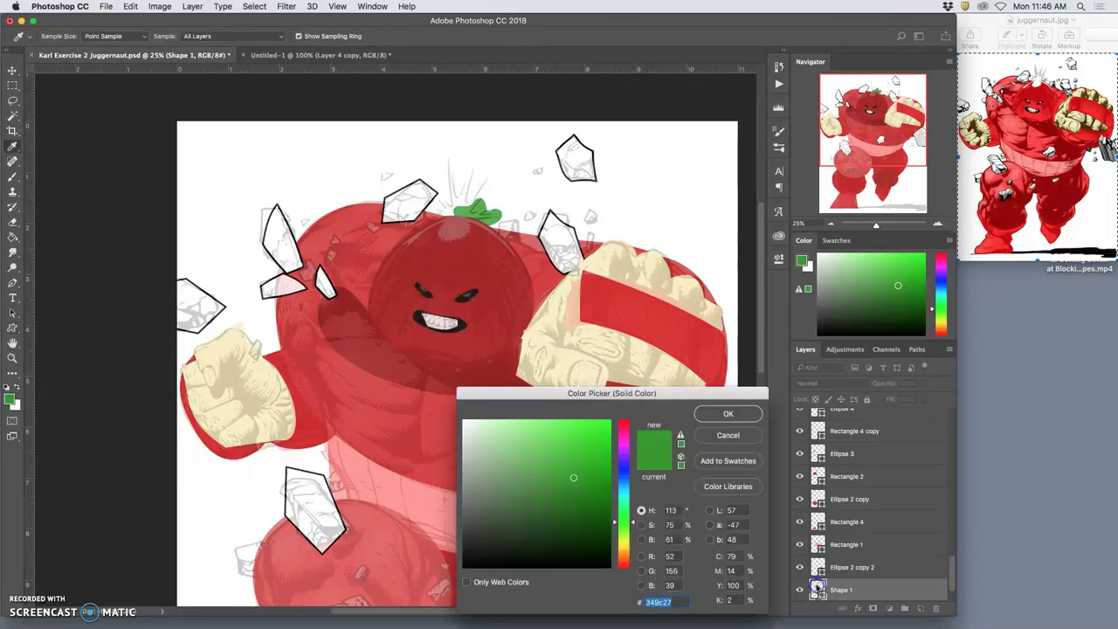
{"action": "left_click_drag", "start_coordinate": [469, 429], "coordinate": [447, 413]}
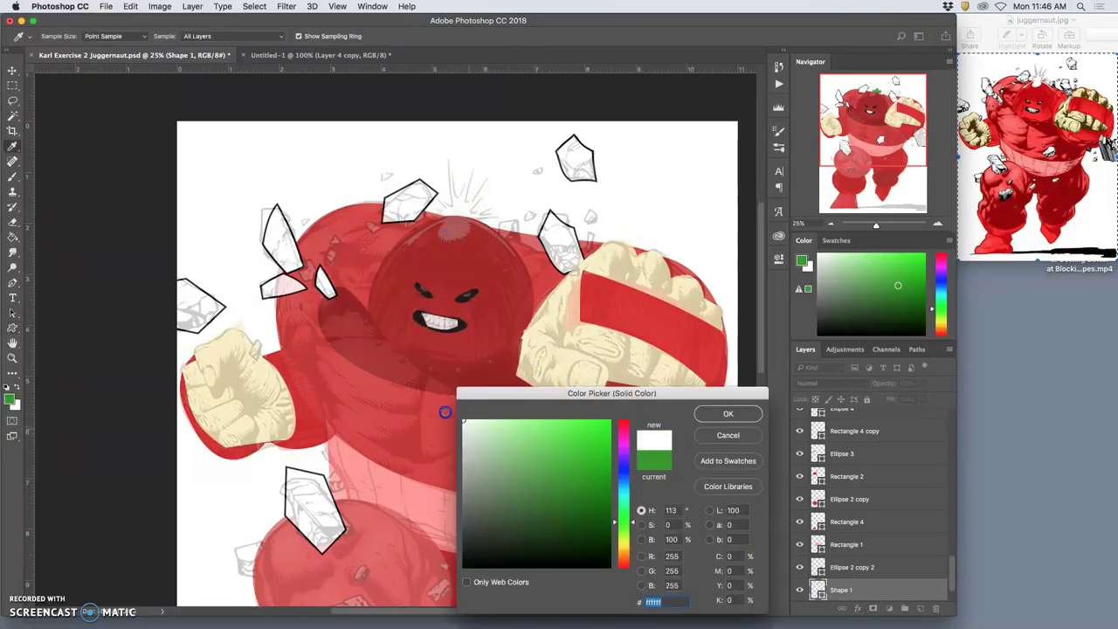
{"action": "left_click", "coordinate": [730, 414]}
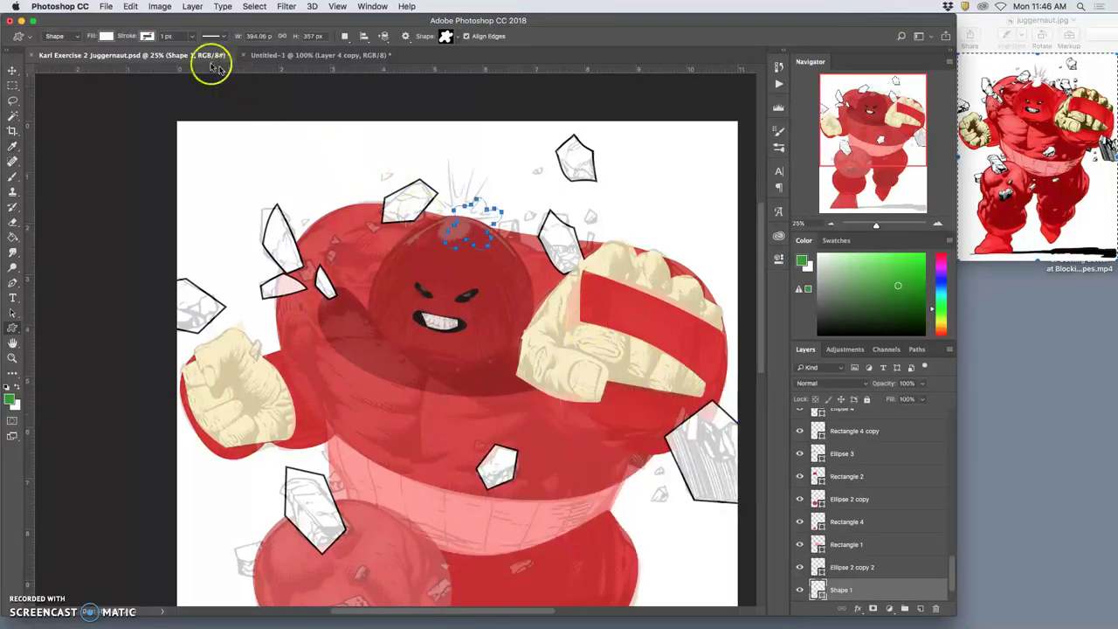
{"action": "left_click", "coordinate": [149, 39]}
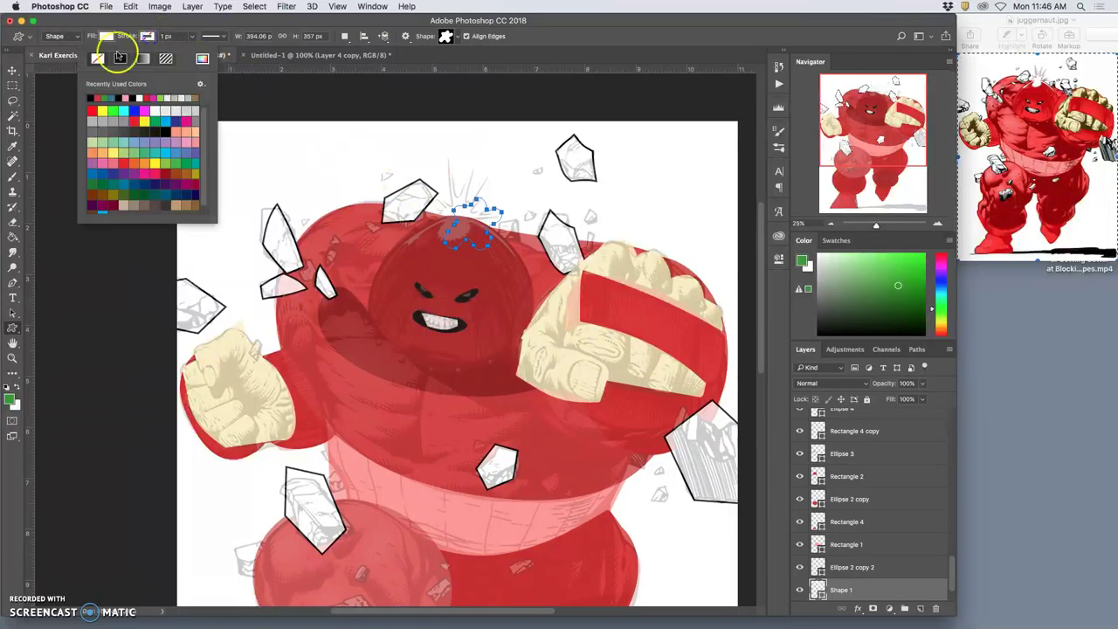
{"action": "left_click", "coordinate": [191, 38]}
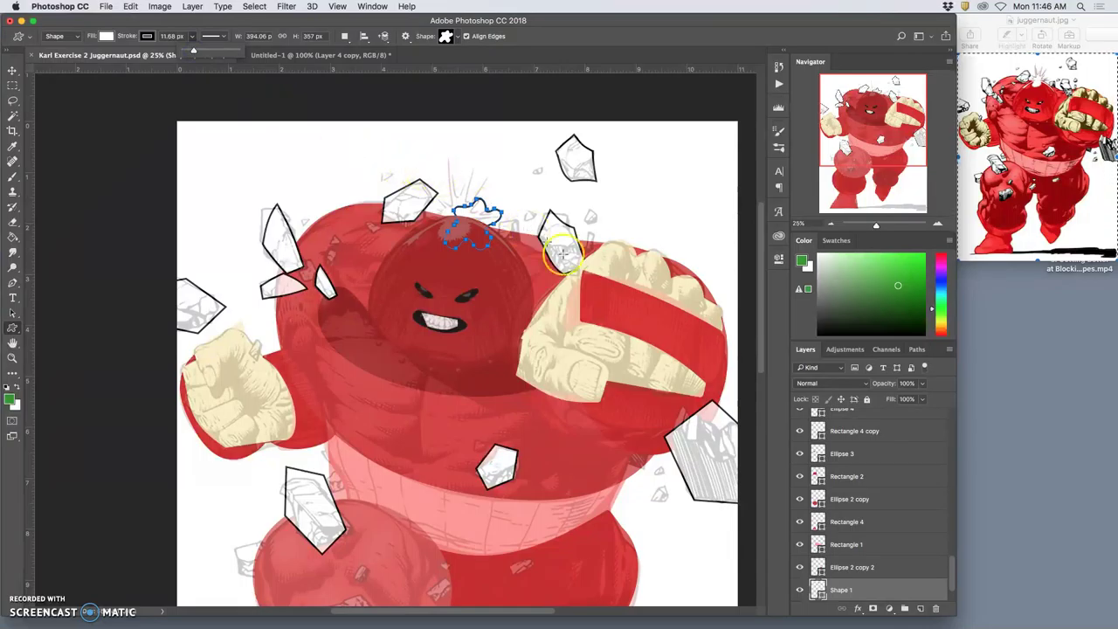
Raise the Shape 1 splat to the top of the layer stack and scale it up.
{"action": "key", "text": "super+bracketright"}
{"action": "key", "text": "super+bracketright"}
{"action": "key", "text": "super+bracketright"}
{"action": "key", "text": "super+bracketright"}
{"action": "key", "text": "super+bracketright"}
{"action": "key", "text": "super+bracketright"}
{"action": "key", "text": "super+bracketright"}
{"action": "key", "text": "super+bracketright"}
{"action": "key", "text": "super+bracketright"}
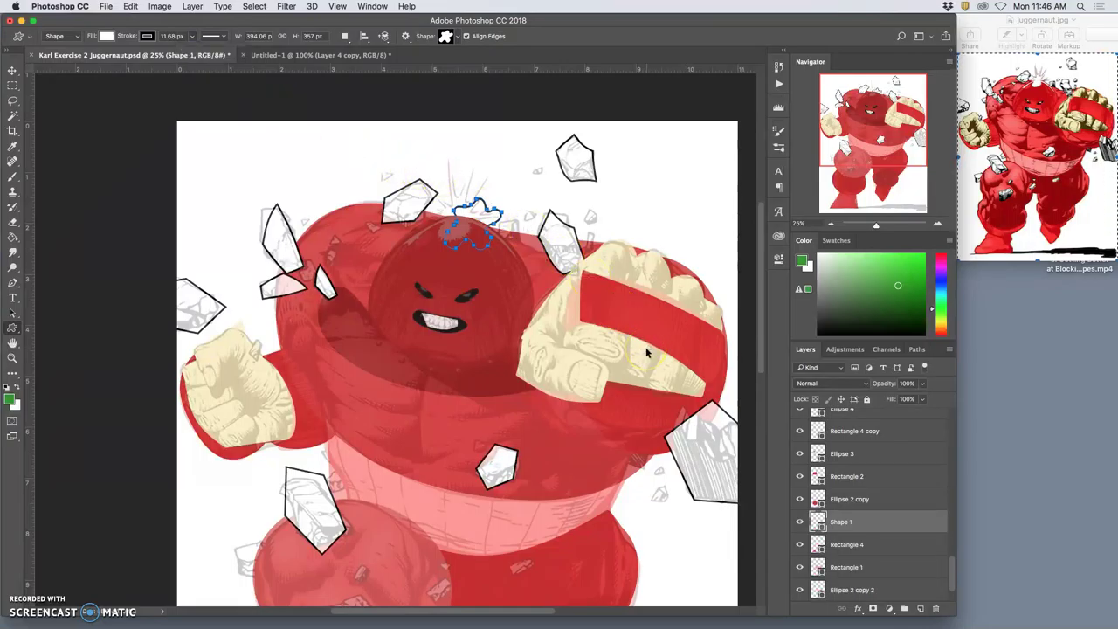
{"action": "key", "text": "super+bracketright"}
{"action": "key", "text": "super+bracketright"}
{"action": "key", "text": "super+bracketright"}
{"action": "key", "text": "super+bracketright"}
{"action": "key", "text": "super+bracketright"}
{"action": "key", "text": "super+bracketright"}
{"action": "key", "text": "super+bracketright"}
{"action": "key", "text": "super+bracketright"}
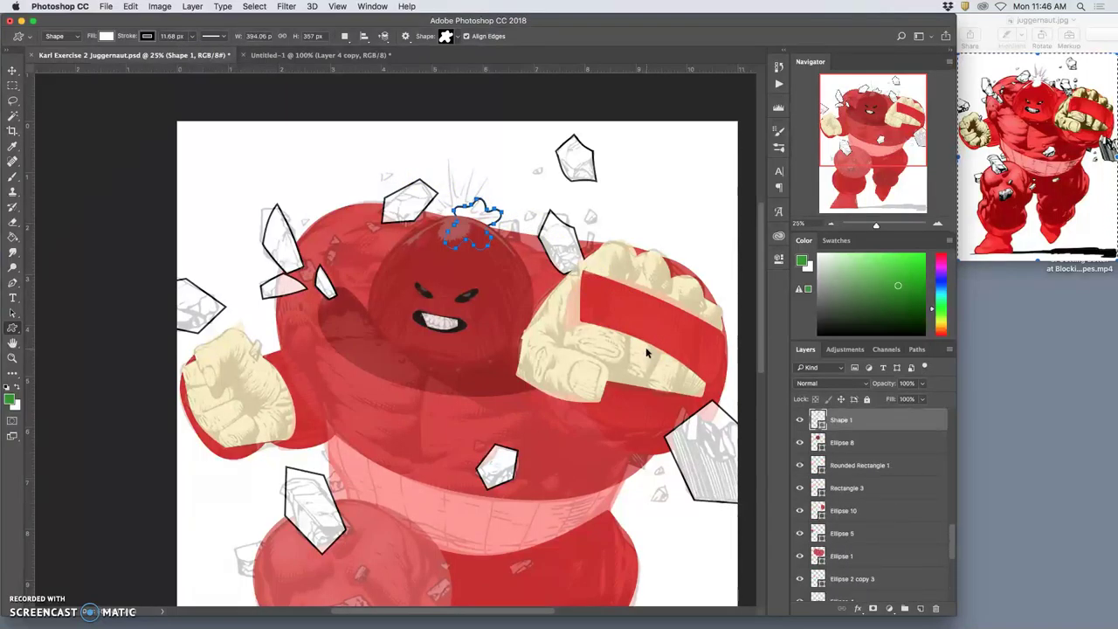
{"action": "key", "text": "super+bracketright"}
{"action": "key", "text": "super+bracketright"}
{"action": "key", "text": "super+bracketright"}
{"action": "key", "text": "super+bracketright"}
{"action": "key", "text": "super+bracketright"}
{"action": "key", "text": "super+bracketright"}
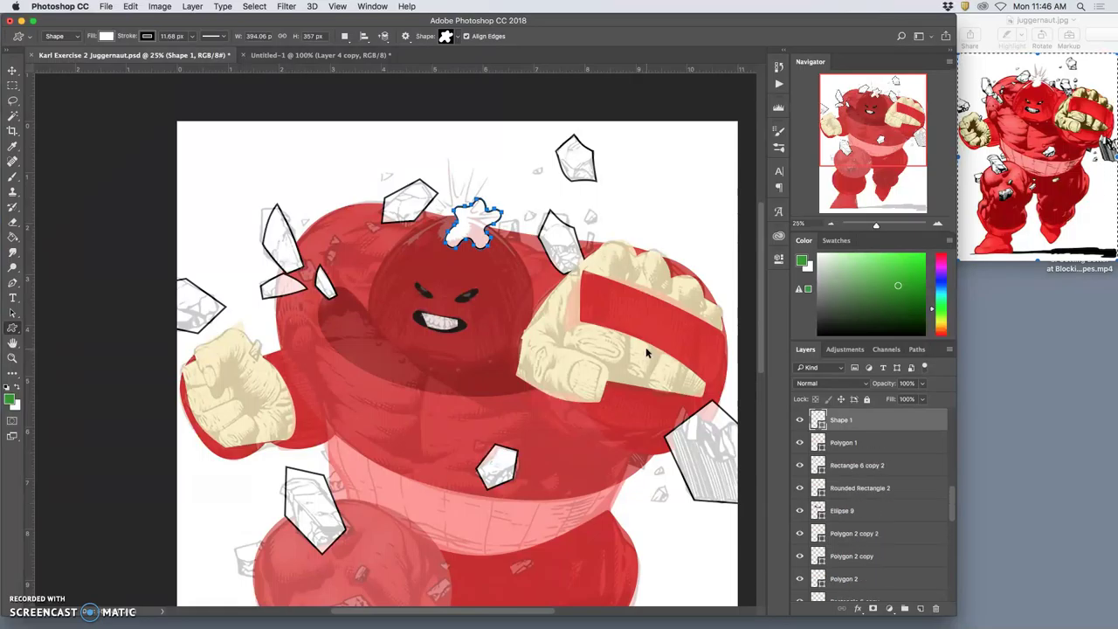
{"action": "key", "text": "super+t"}
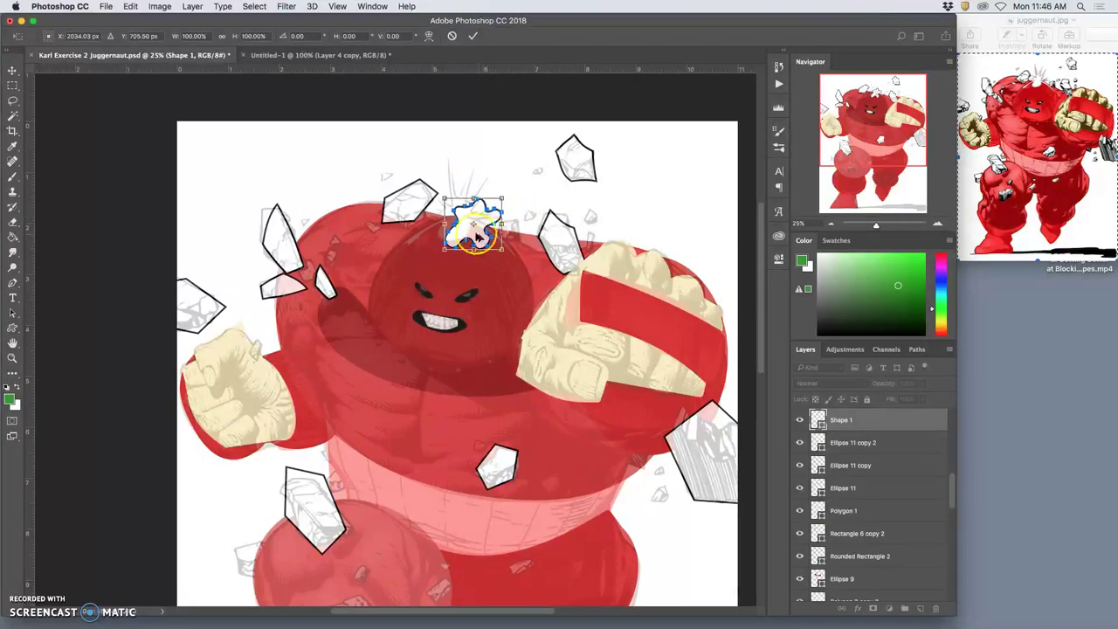
{"action": "right_click", "coordinate": [464, 231]}
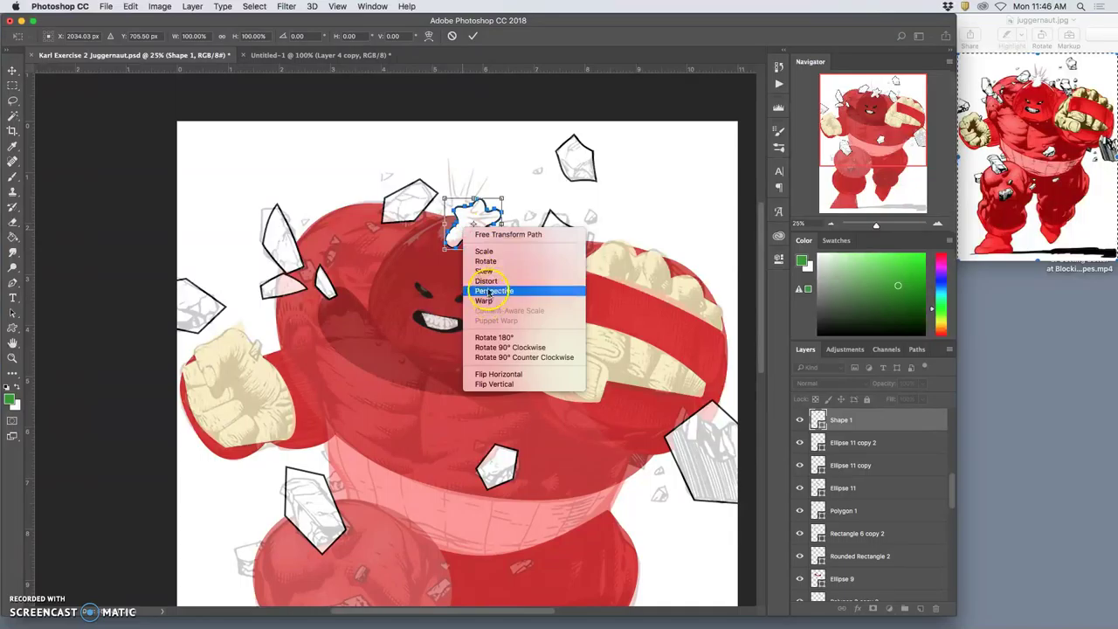
{"action": "left_click", "coordinate": [484, 251]}
{"action": "left_click_drag", "start_coordinate": [445, 199], "coordinate": [432, 184]}
{"action": "left_click", "coordinate": [489, 214]}
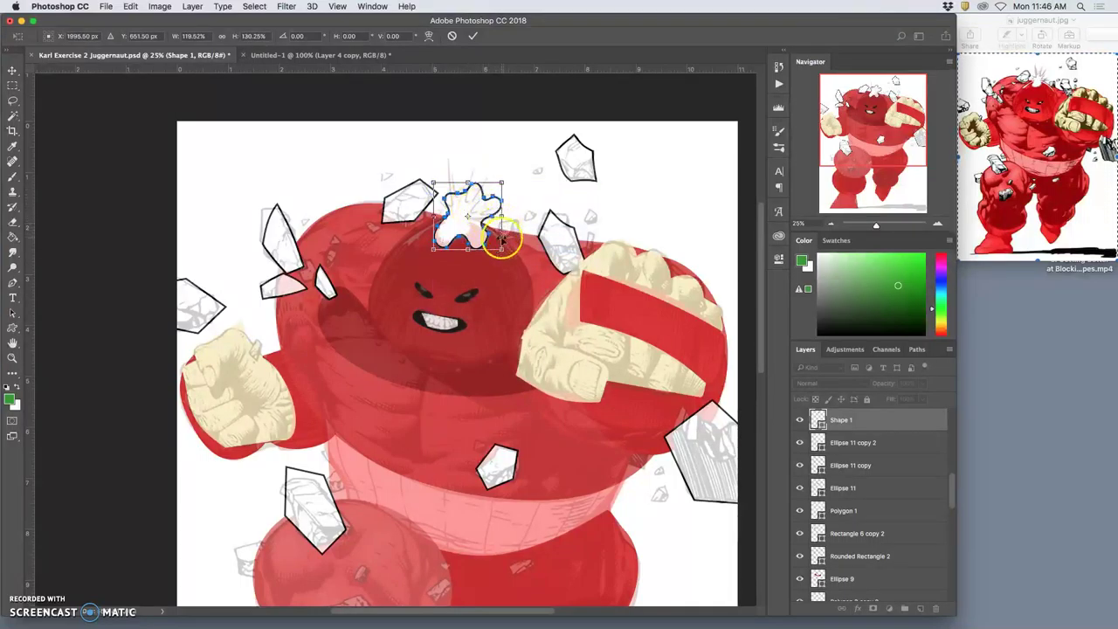
Warp the splat into an irregular white burst on the helmet top.
{"action": "right_click", "coordinate": [473, 229]}
{"action": "left_click", "coordinate": [494, 298]}
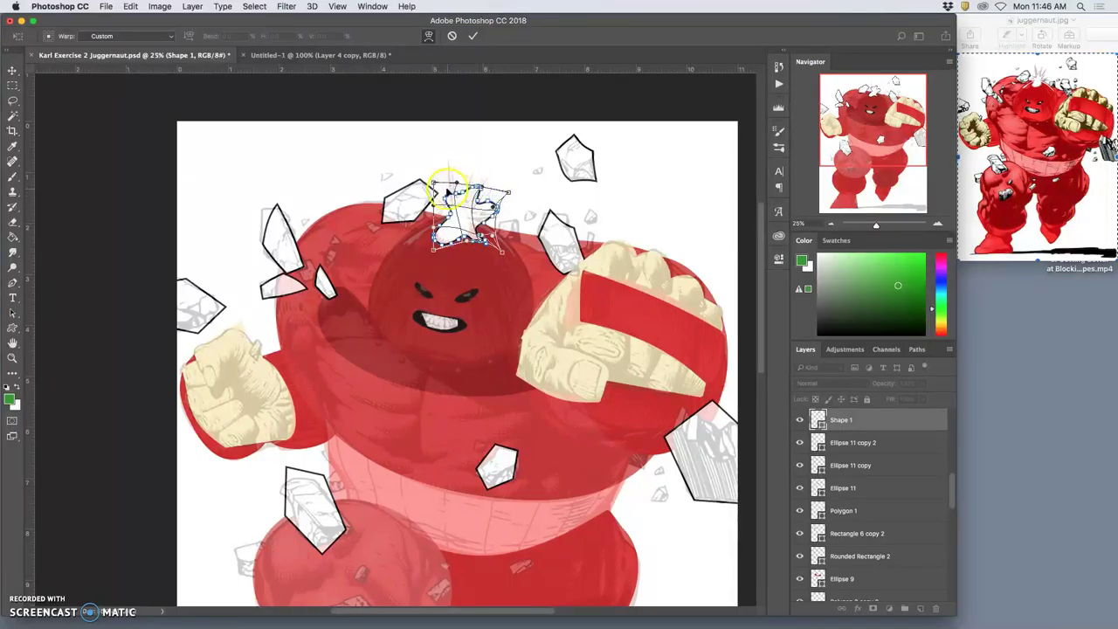
{"action": "left_click_drag", "start_coordinate": [446, 190], "coordinate": [445, 200]}
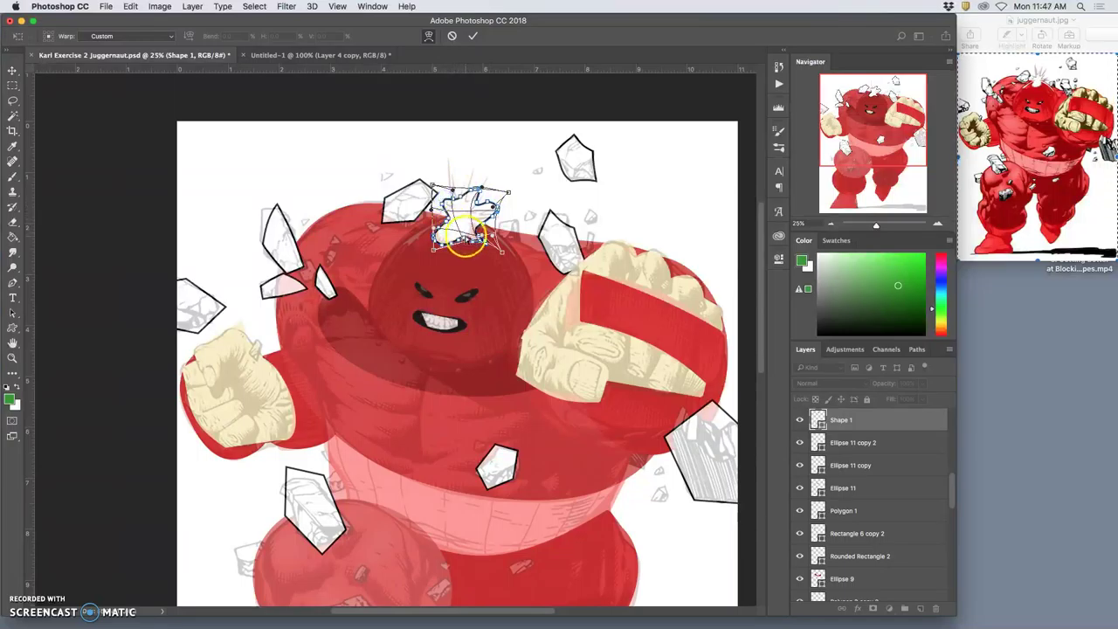
{"action": "left_click_drag", "start_coordinate": [459, 234], "coordinate": [462, 236]}
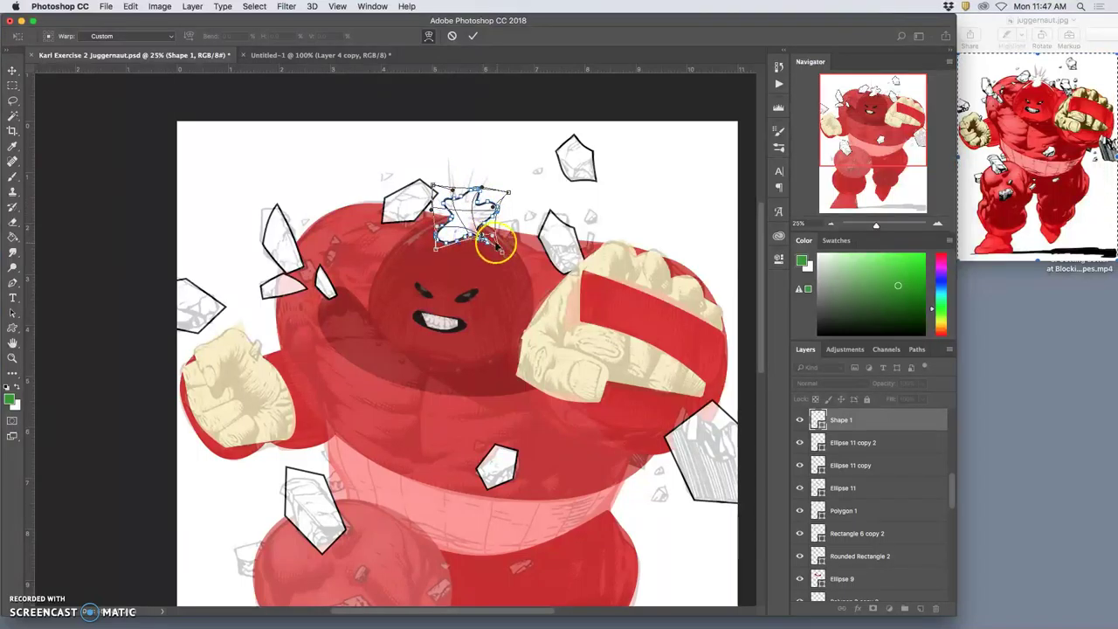
{"action": "key", "text": "Return"}
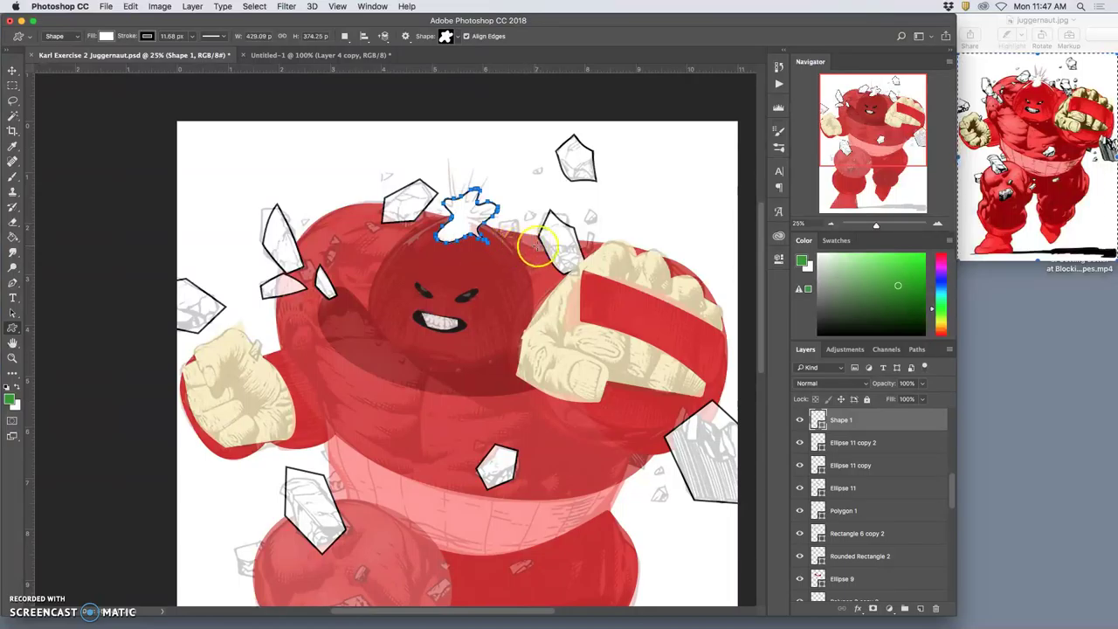
Toggle the reference sketch off and back on to check the flat shapes, zoomed out.
{"action": "left_click", "coordinate": [837, 443]}
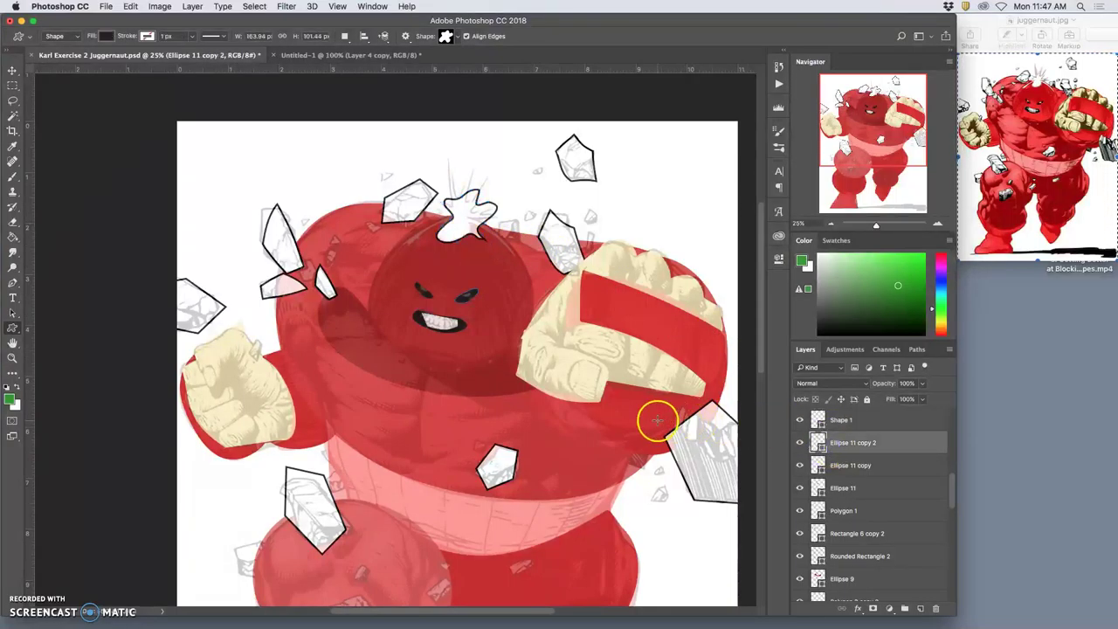
{"action": "scroll", "coordinate": [839, 454], "scroll_direction": "up", "scroll_amount": 5}
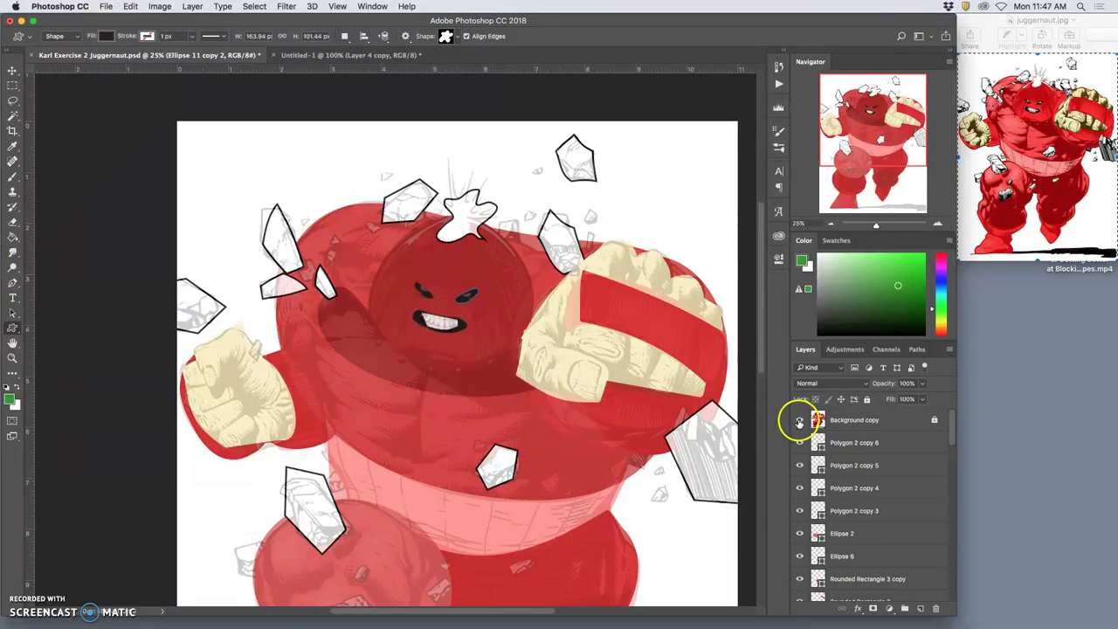
{"action": "left_click", "coordinate": [799, 420]}
{"action": "key", "text": "super+minus"}
{"action": "key", "text": "super+minus"}
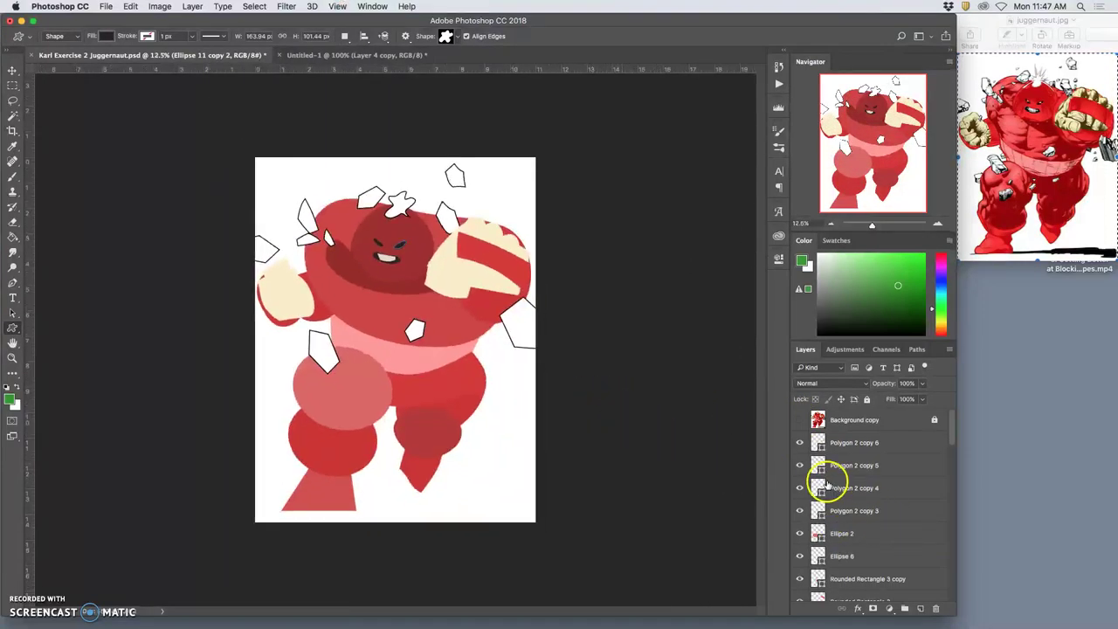
{"action": "left_click", "coordinate": [799, 421]}
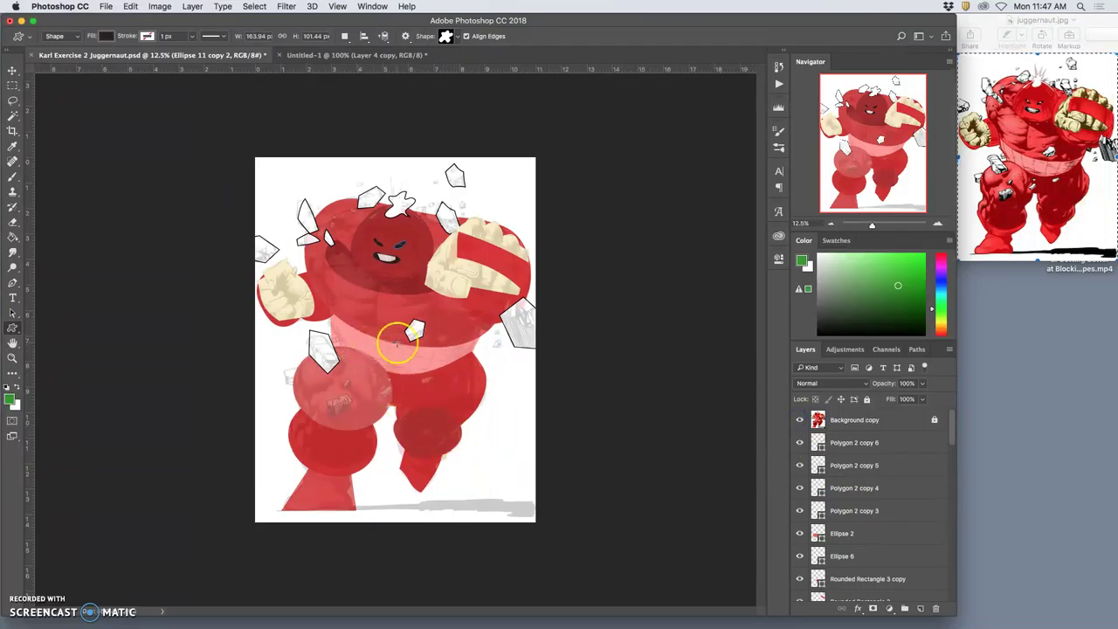
Alt-drag a copy of the belly shard onto the left thigh and rotate it.
{"action": "left_click", "coordinate": [12, 74]}
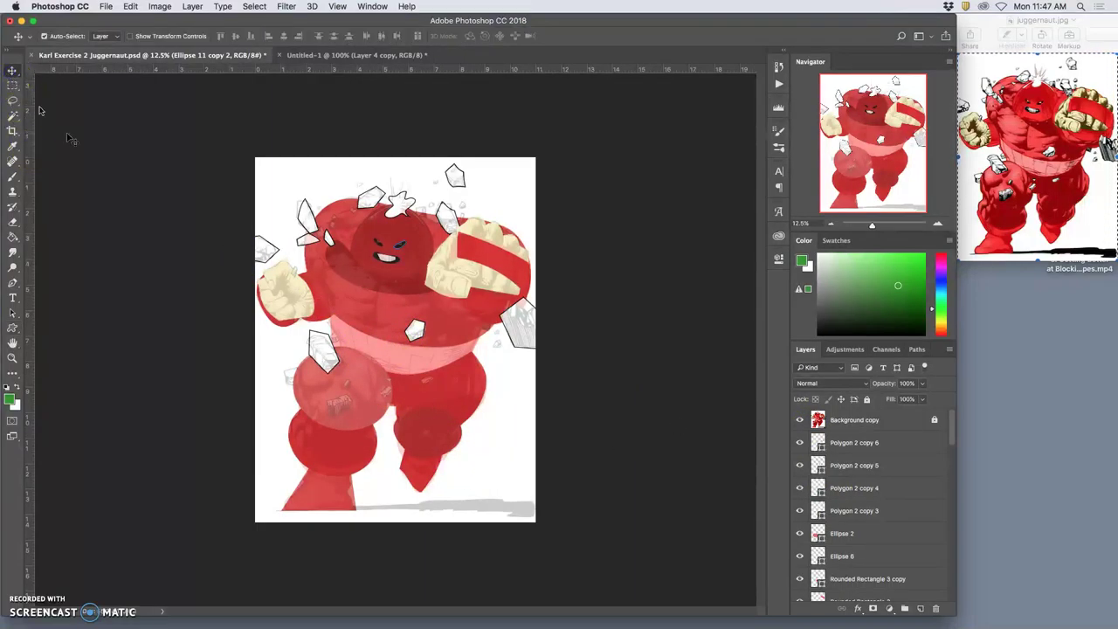
{"action": "left_click", "coordinate": [415, 331]}
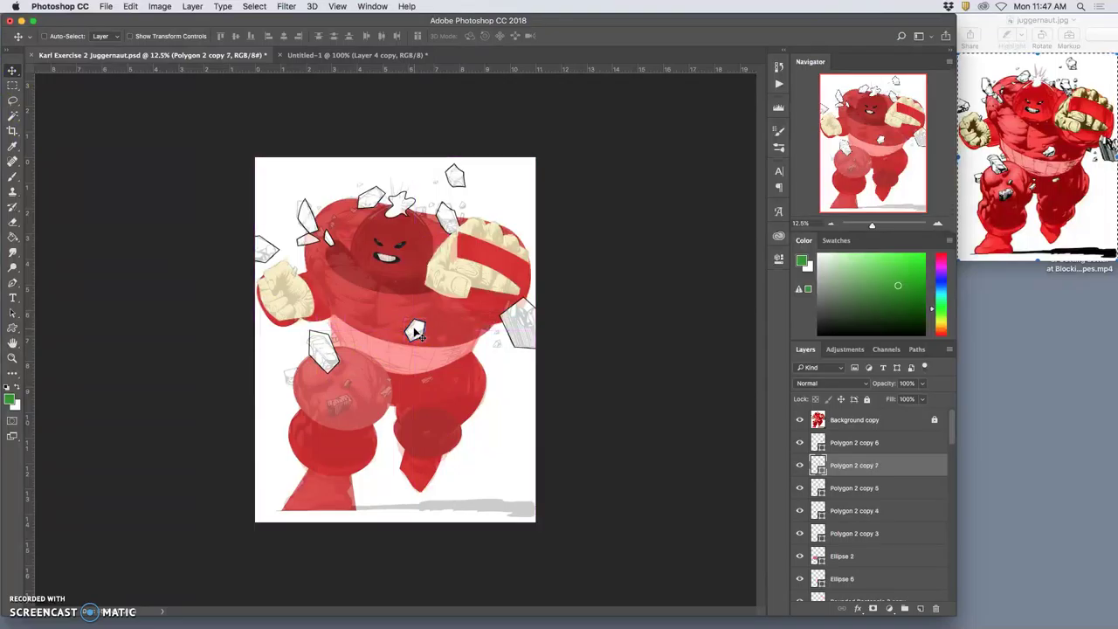
{"action": "left_click_drag", "start_coordinate": [419, 336], "coordinate": [341, 400]}
{"action": "key", "text": "super+t"}
{"action": "left_click", "coordinate": [362, 402]}
{"action": "key", "text": "Return"}
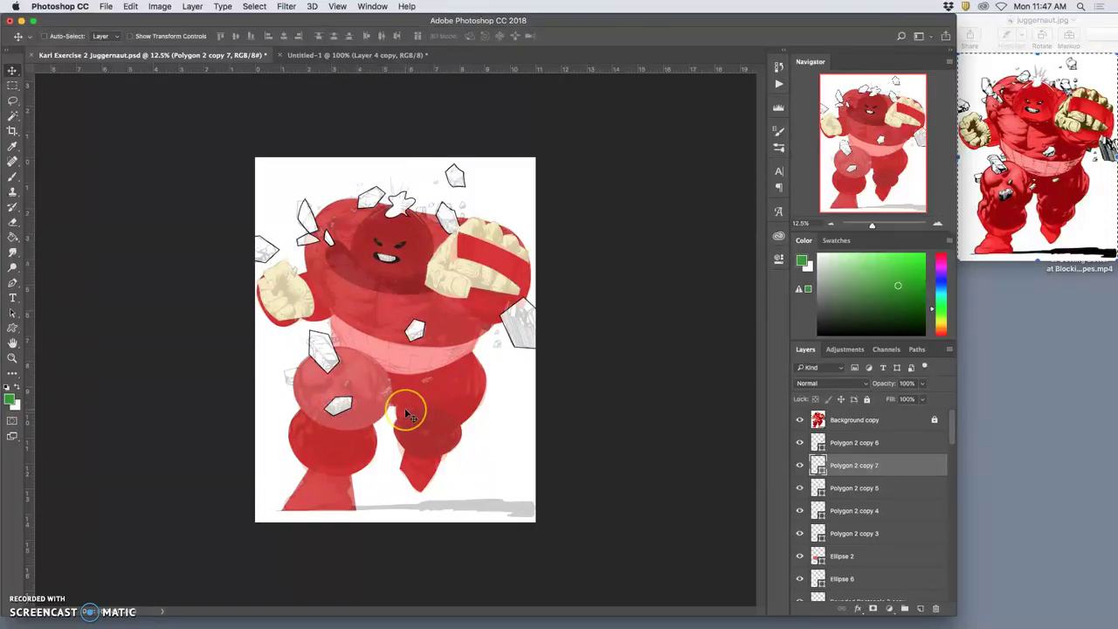
Add two more rotated shard copies, one up-left of the legs and one by the right hip.
{"action": "left_click", "coordinate": [405, 417], "text": "alt"}
{"action": "key", "text": "super+t"}
{"action": "left_click_drag", "start_coordinate": [365, 396], "coordinate": [320, 382]}
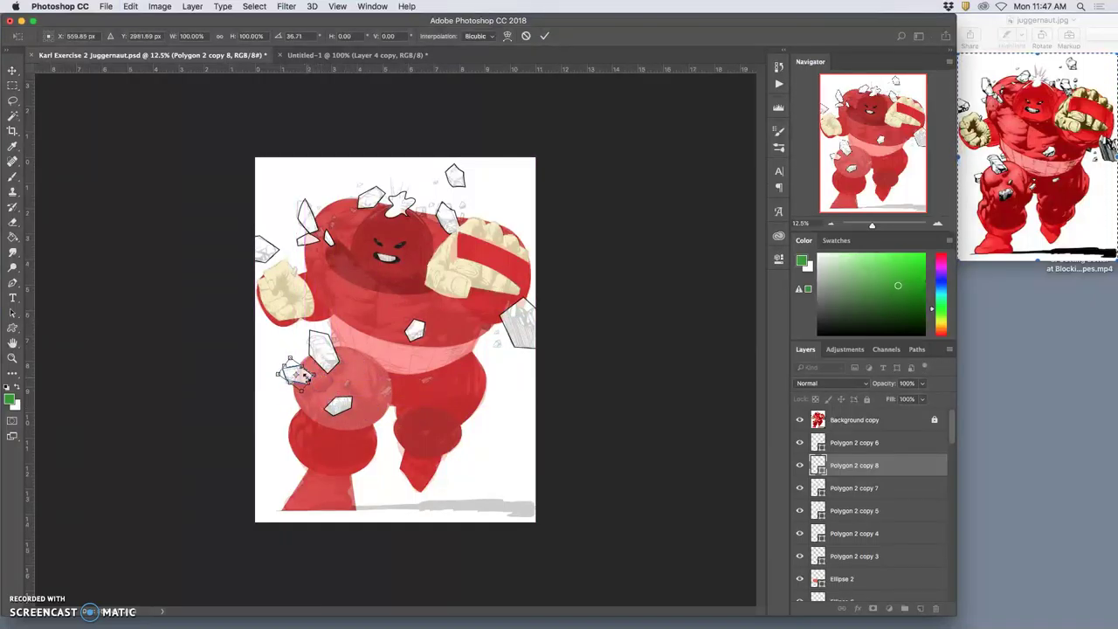
{"action": "double_click", "coordinate": [314, 382]}
{"action": "key", "text": "super+bracketleft"}
{"action": "key", "text": "super+bracketleft"}
{"action": "key", "text": "super+bracketleft"}
{"action": "key", "text": "super+bracketleft"}
{"action": "key", "text": "super+bracketleft"}
{"action": "key", "text": "super+bracketleft"}
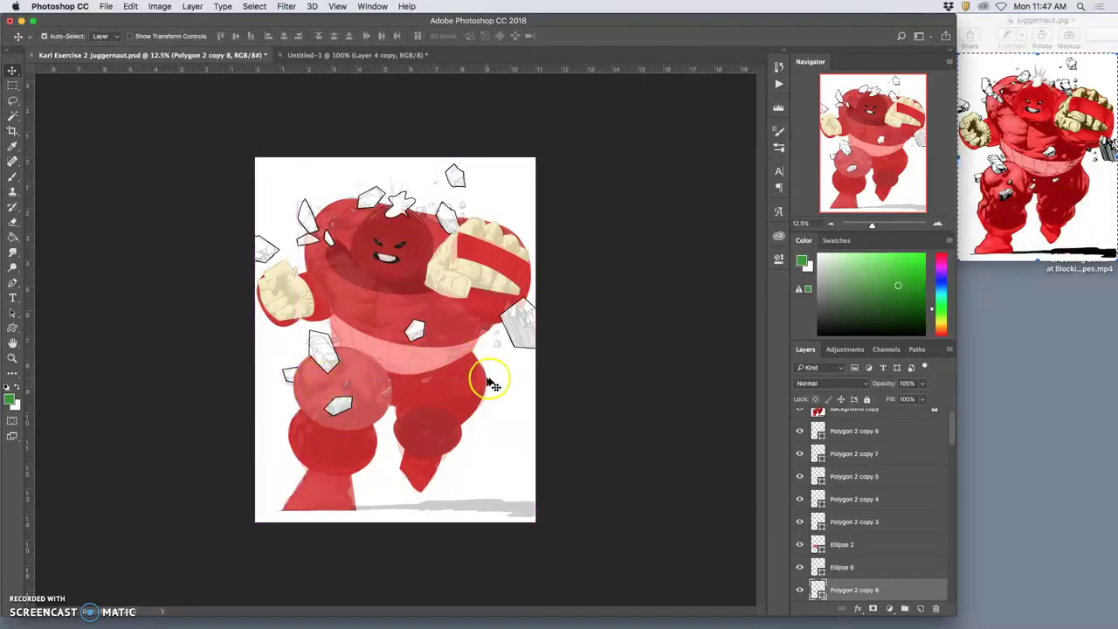
{"action": "mouse_move", "coordinate": [505, 382]}
{"action": "left_mouse_down"}
{"action": "mouse_move", "coordinate": [294, 375]}
{"action": "mouse_move", "coordinate": [502, 347]}
{"action": "mouse_move", "coordinate": [512, 360]}
{"action": "mouse_move", "coordinate": [496, 347]}
{"action": "mouse_move", "coordinate": [513, 343]}
{"action": "mouse_move", "coordinate": [498, 362]}
{"action": "left_mouse_up"}
{"action": "key", "text": "super+t"}
{"action": "key", "text": "Return"}
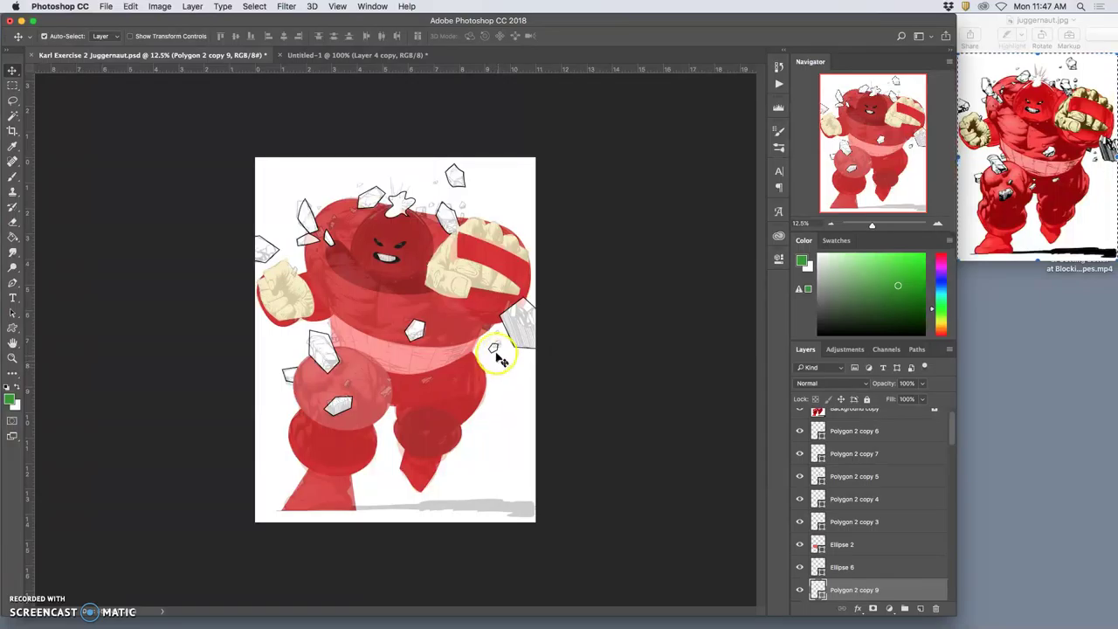
{"action": "left_click_drag", "start_coordinate": [495, 348], "coordinate": [500, 343]}
{"action": "left_click", "coordinate": [512, 374]}
{"action": "scroll", "coordinate": [939, 524], "scroll_direction": "up", "scroll_amount": 10}
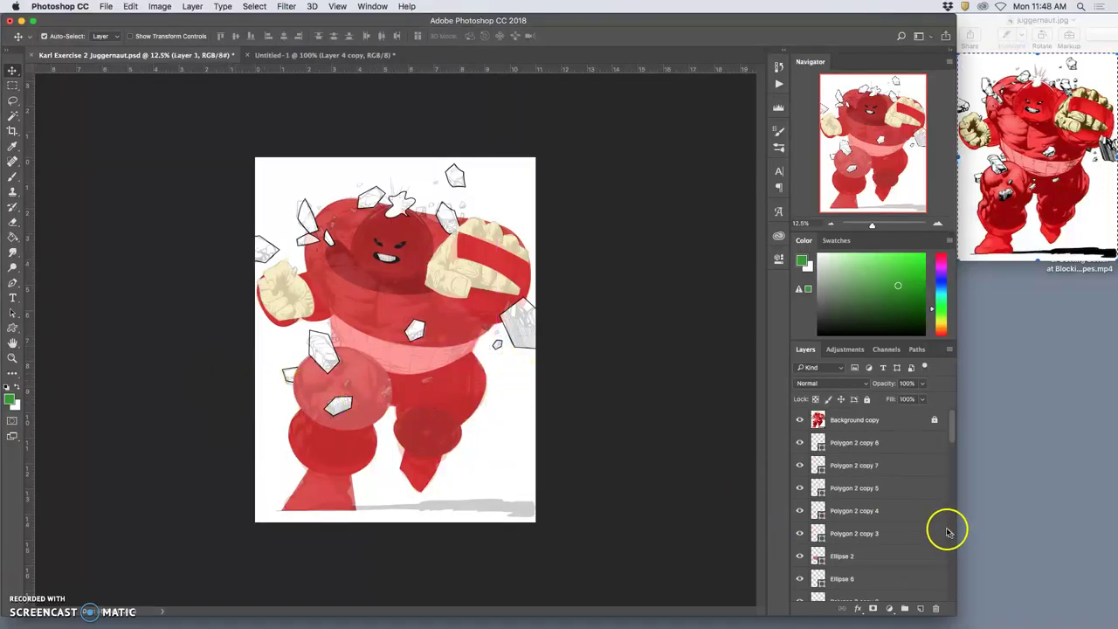
Draw a lumpy custom shape under the feet with #4d4848 fill and no outline.
{"action": "left_click", "coordinate": [862, 444]}
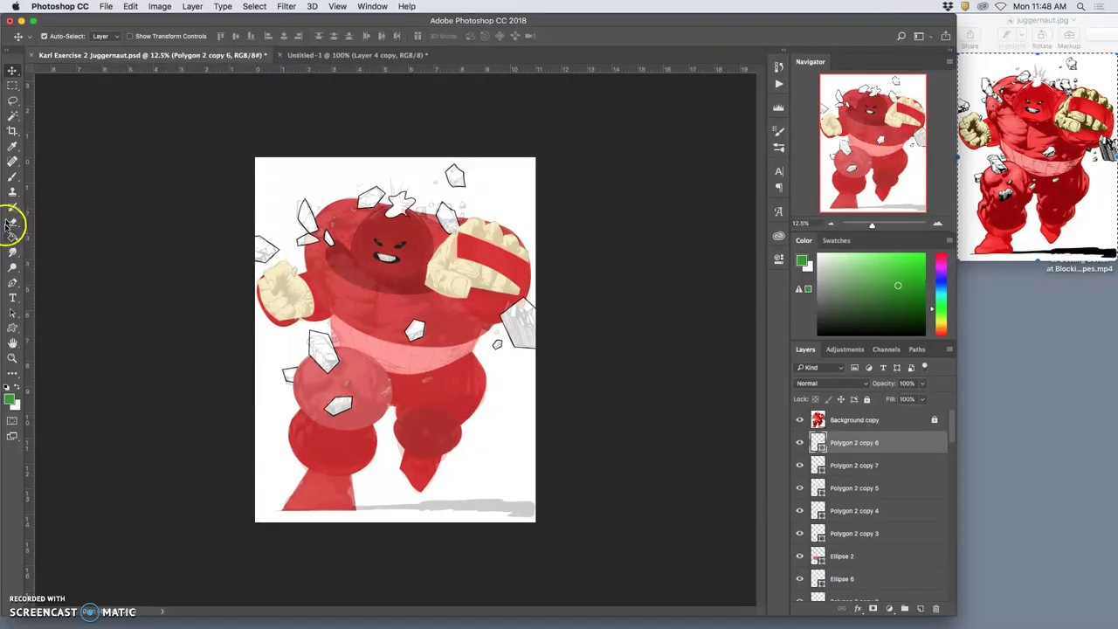
{"action": "left_click", "coordinate": [12, 328]}
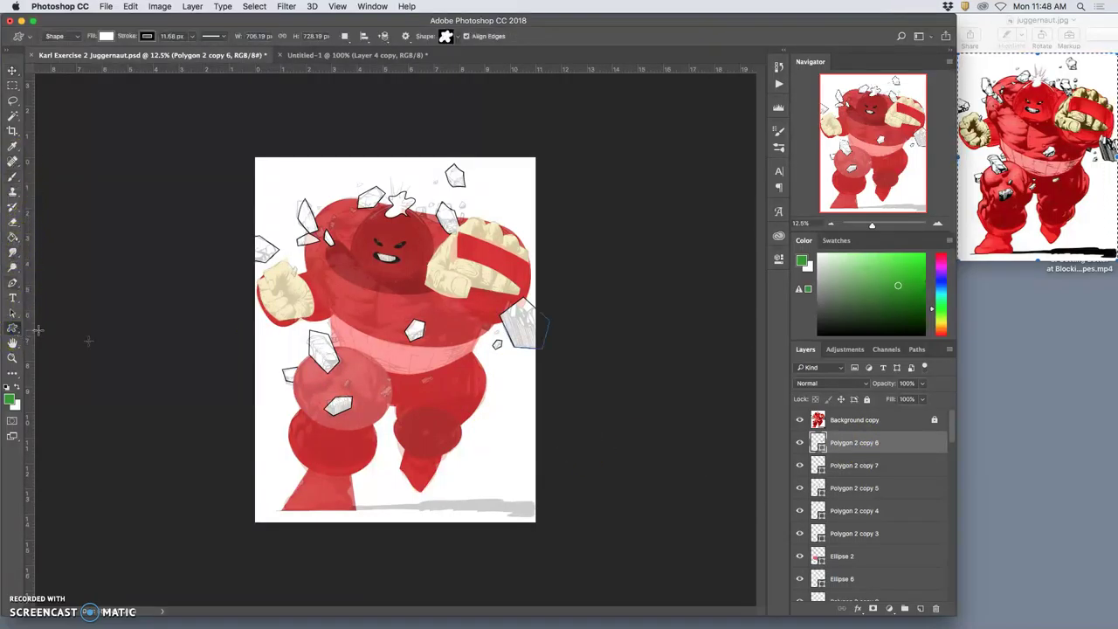
{"action": "left_click_drag", "start_coordinate": [355, 505], "coordinate": [552, 523]}
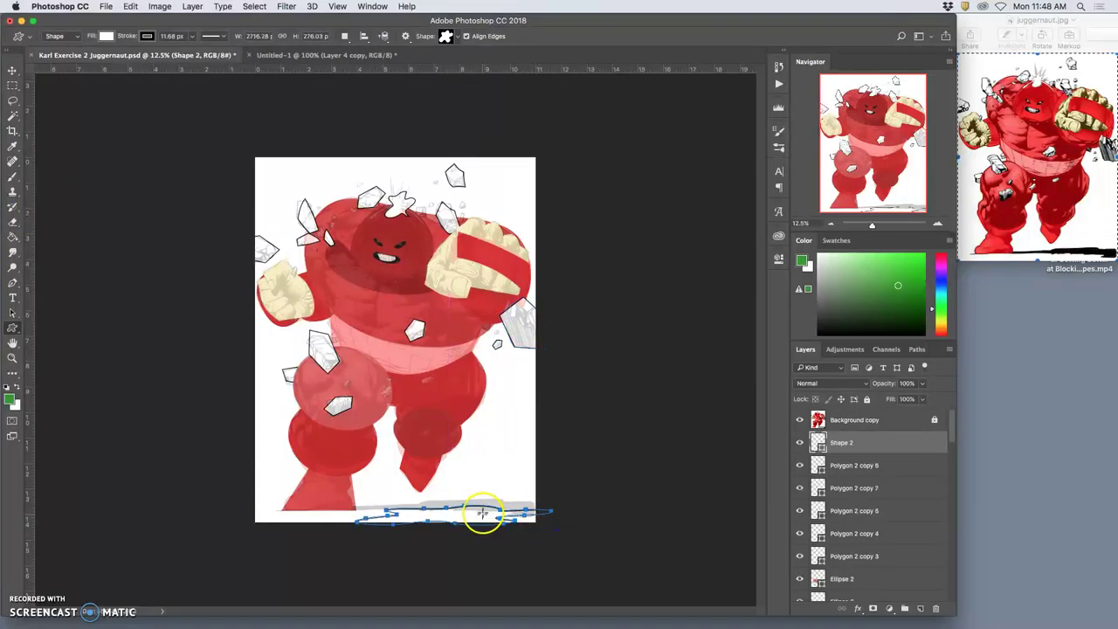
{"action": "double_click", "coordinate": [817, 442]}
{"action": "left_click", "coordinate": [397, 214]}
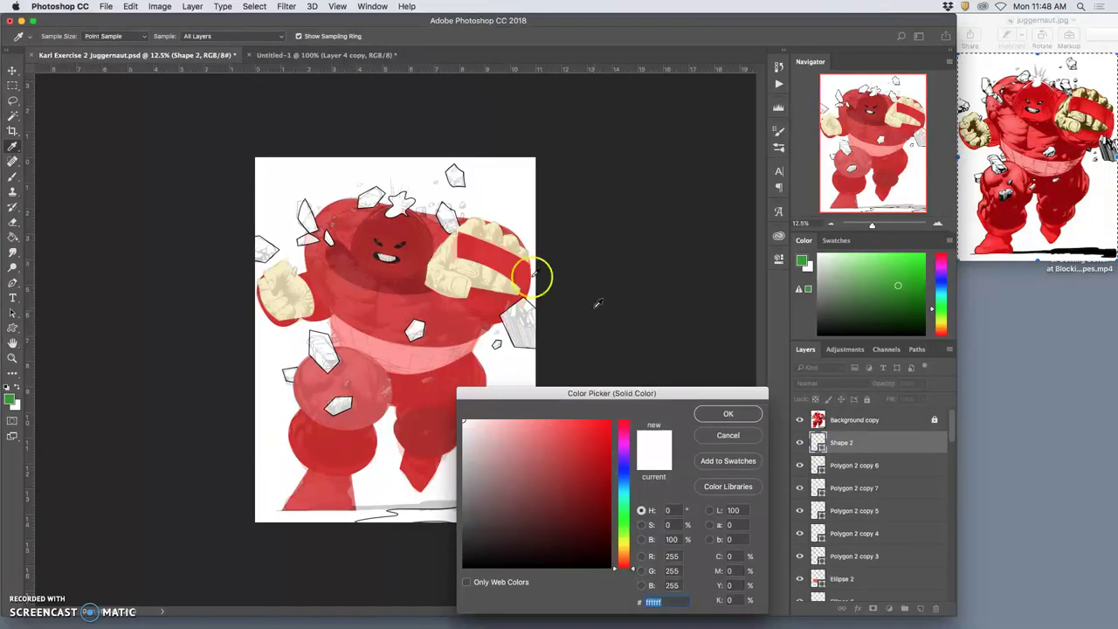
{"action": "left_click", "coordinate": [472, 523]}
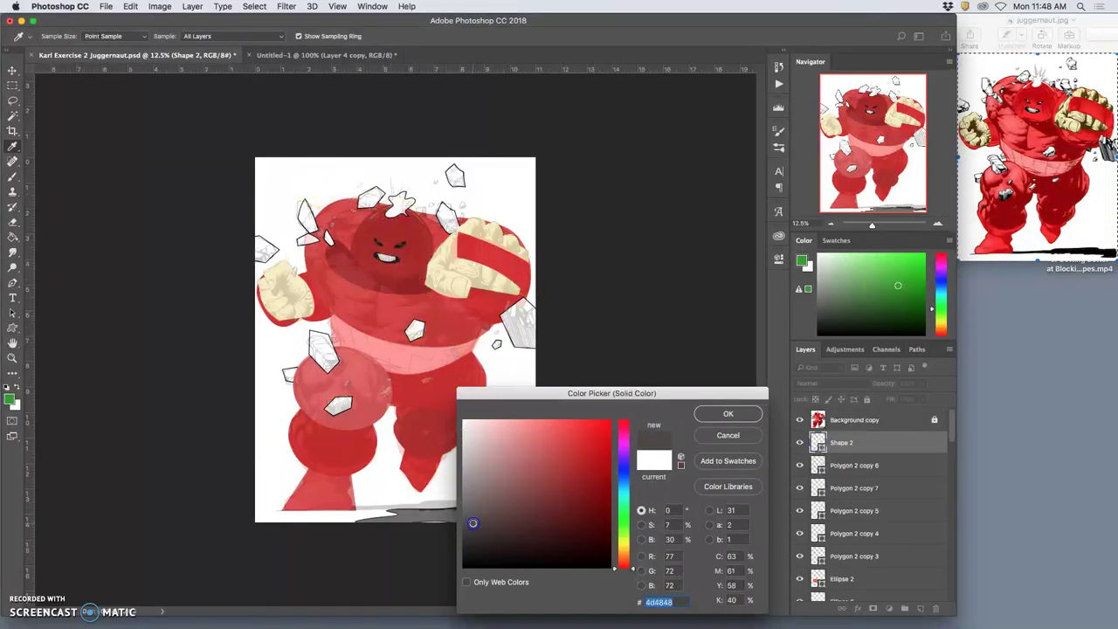
{"action": "left_click", "coordinate": [731, 416]}
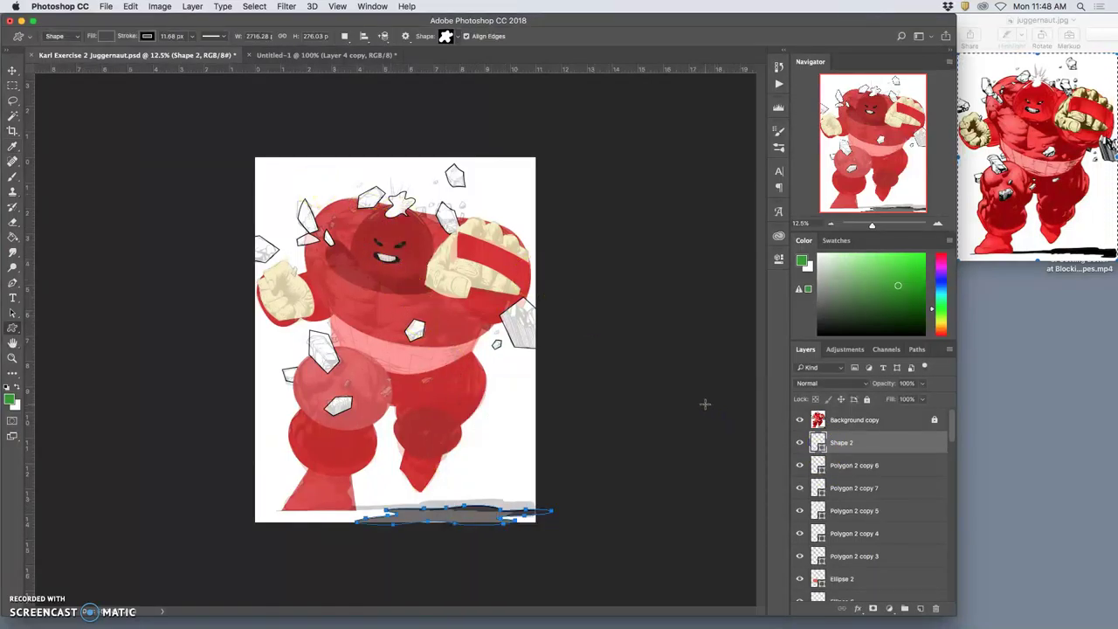
{"action": "left_click", "coordinate": [149, 38]}
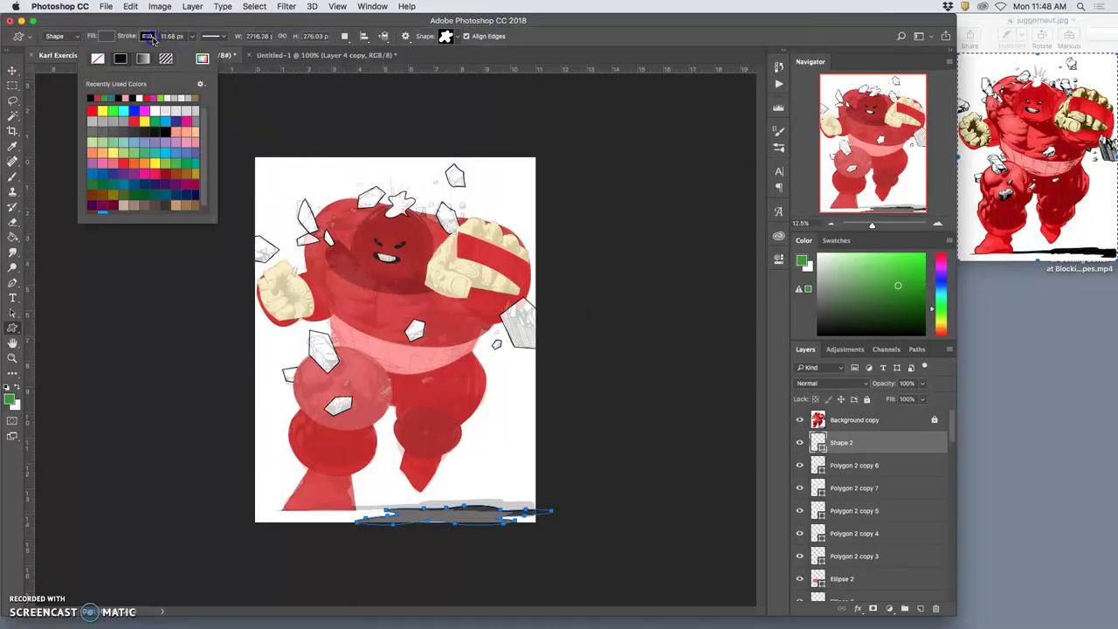
{"action": "left_click", "coordinate": [97, 57]}
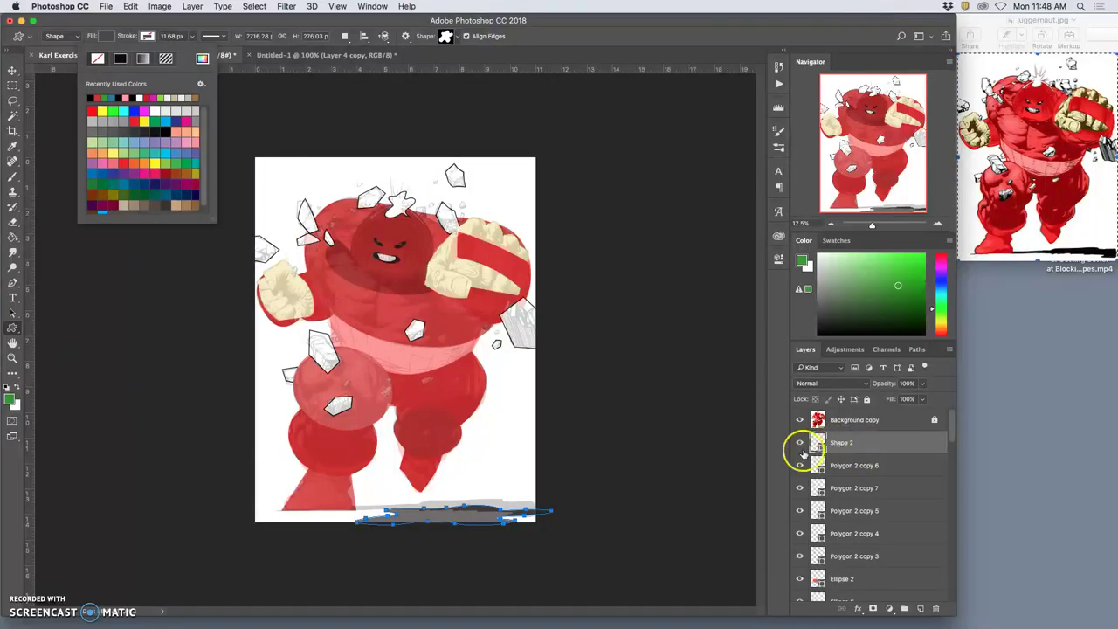
{"action": "left_click", "coordinate": [485, 520]}
Undo the extra Shape 3, then flip the Shape 2 shadow horizontally and tilt it slightly.
{"action": "left_click", "coordinate": [594, 339]}
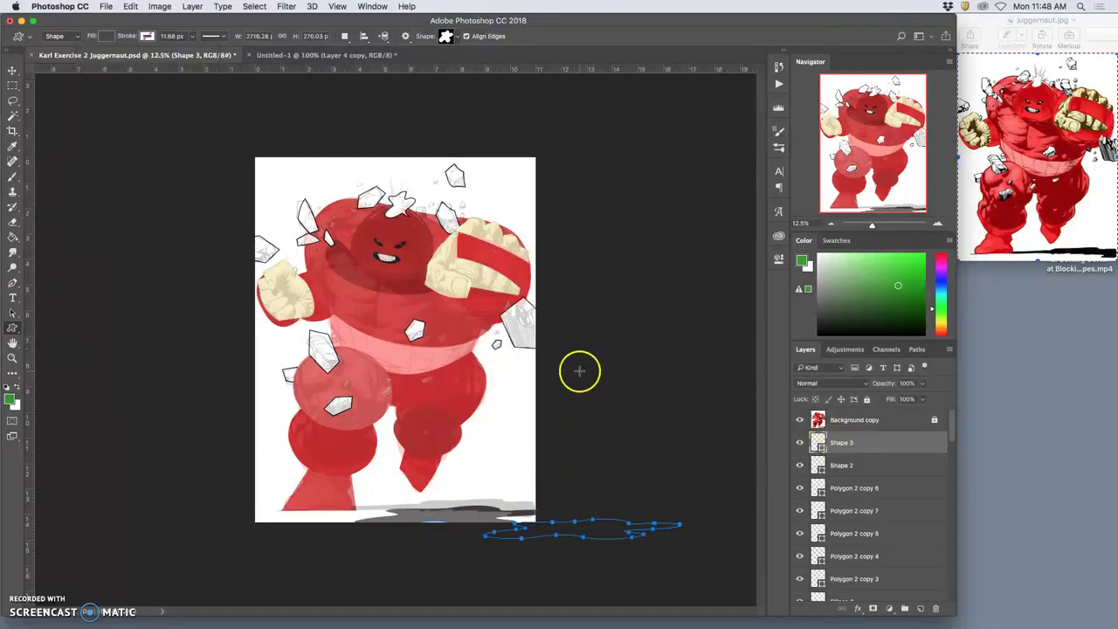
{"action": "key", "text": "ctrl+z"}
{"action": "key", "text": "ctrl+t"}
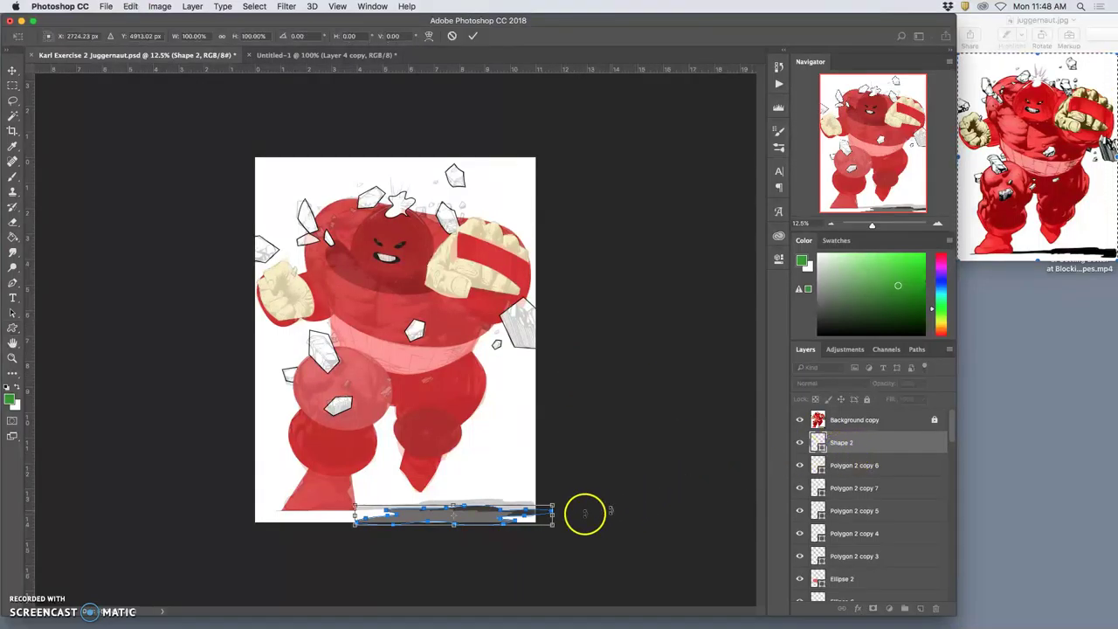
{"action": "right_click", "coordinate": [479, 512]}
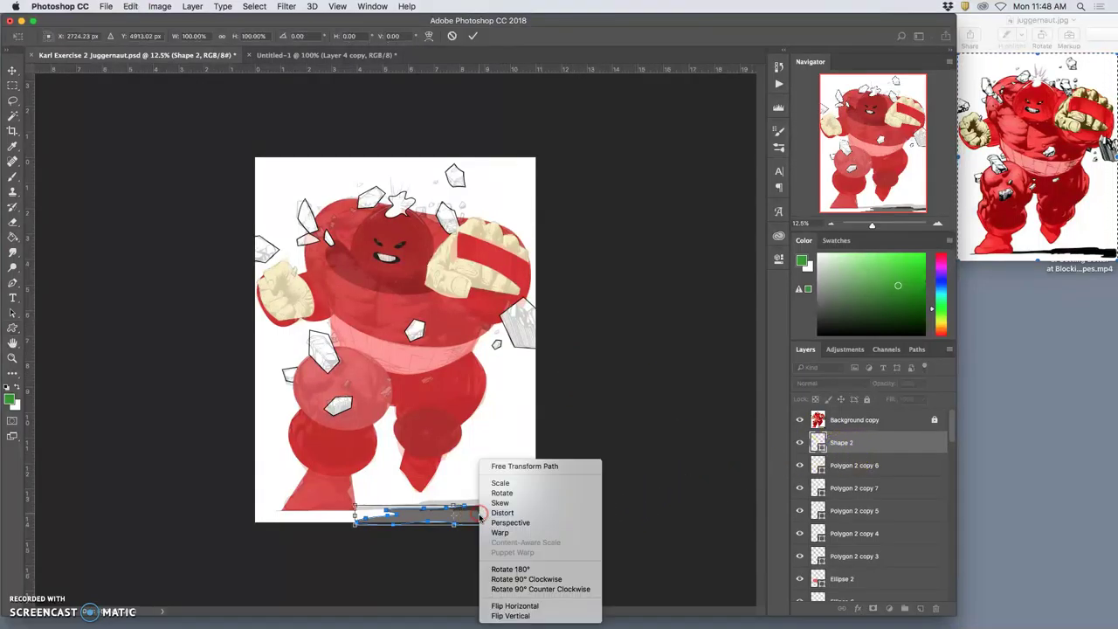
{"action": "left_click", "coordinate": [515, 606]}
{"action": "left_click_drag", "start_coordinate": [472, 519], "coordinate": [463, 512]}
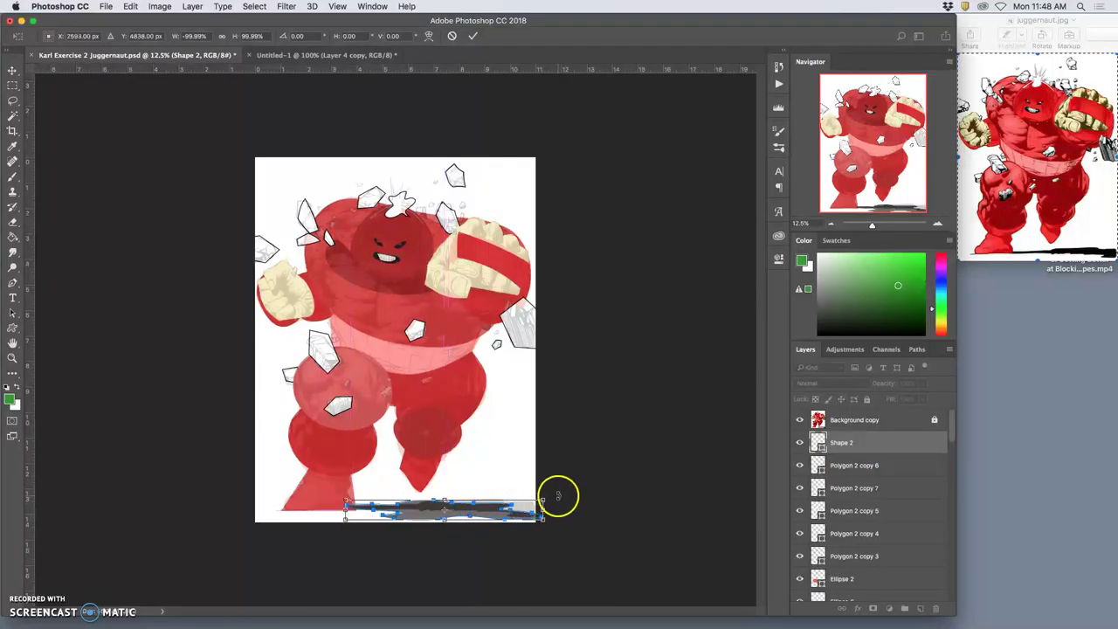
{"action": "left_click_drag", "start_coordinate": [554, 492], "coordinate": [556, 486]}
{"action": "left_click_drag", "start_coordinate": [481, 514], "coordinate": [445, 513]}
Warp the shadow's lower edge up into a thin streak along the feet.
{"action": "key", "text": "super+plus"}
{"action": "key", "text": "super+plus"}
{"action": "key", "text": "super+plus"}
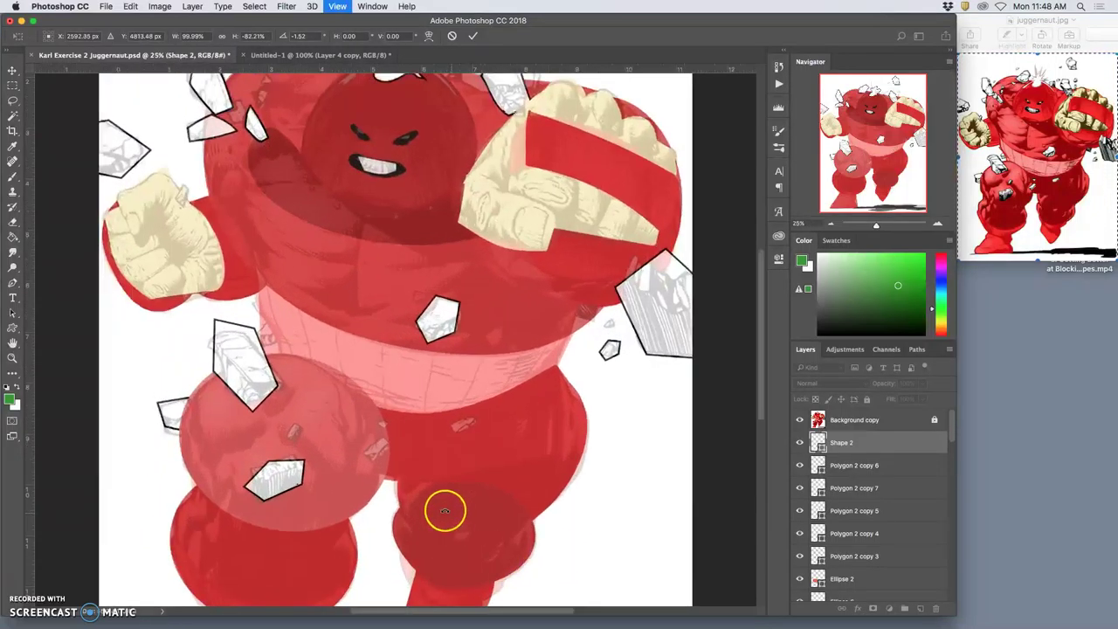
{"action": "scroll", "coordinate": [445, 507], "scroll_direction": "down", "scroll_amount": 5}
{"action": "right_click", "coordinate": [446, 455]}
{"action": "left_click", "coordinate": [463, 527]}
{"action": "left_click_drag", "start_coordinate": [392, 469], "coordinate": [367, 449]}
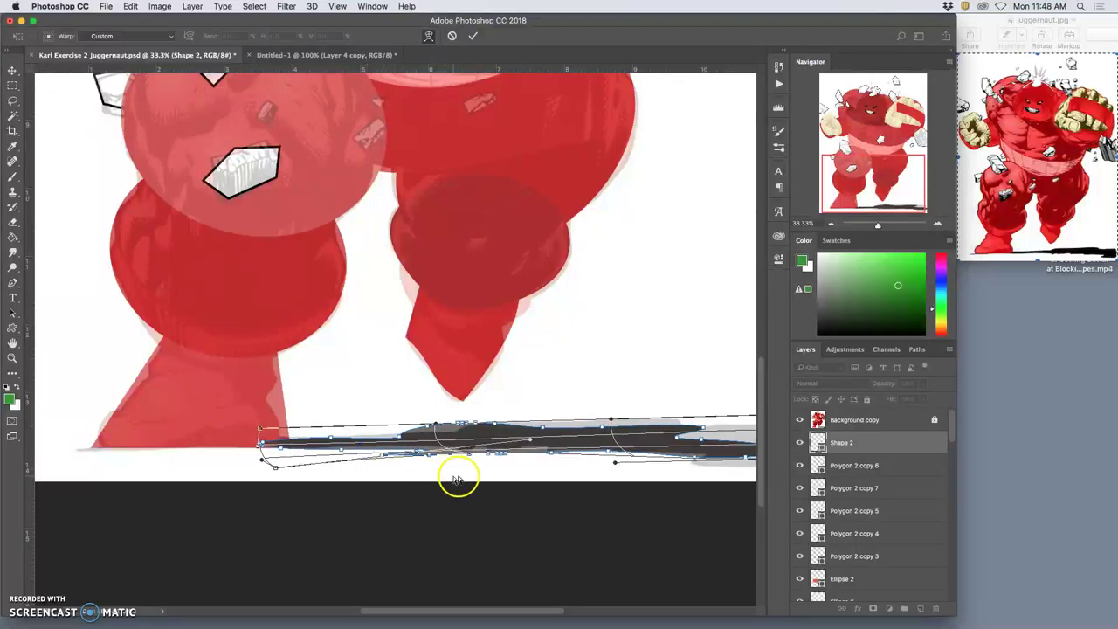
{"action": "key", "text": "Return"}
{"action": "key", "text": "super+minus"}
{"action": "key", "text": "super+minus"}
{"action": "key", "text": "super+minus"}
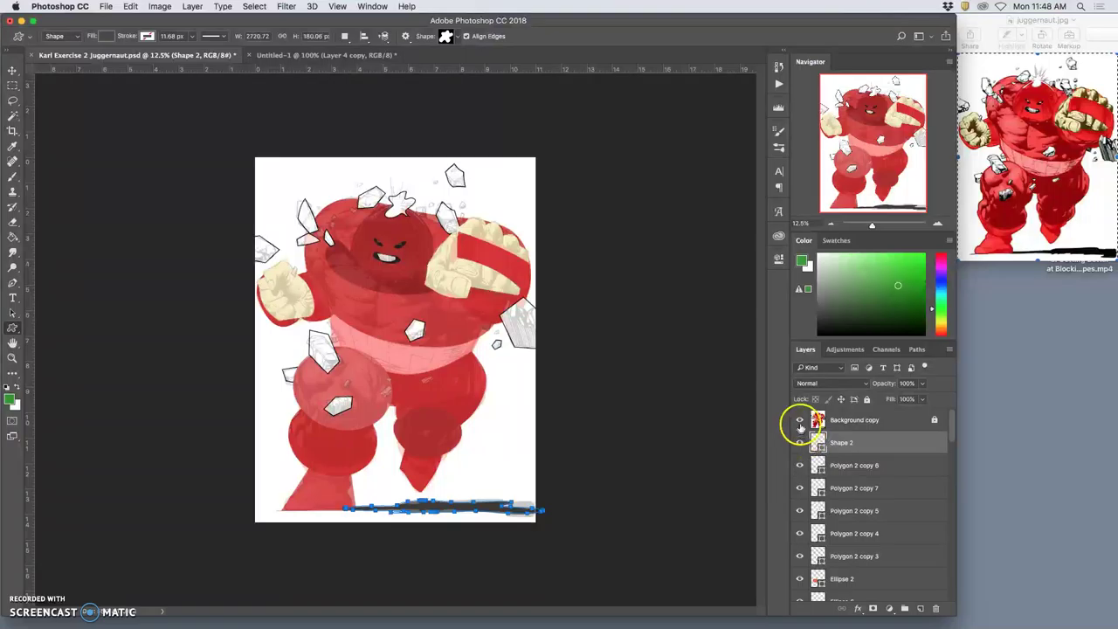
Hide the Background copy sketch and draw an oval beneath the left foot with the Ellipse Tool.
{"action": "left_click", "coordinate": [801, 420]}
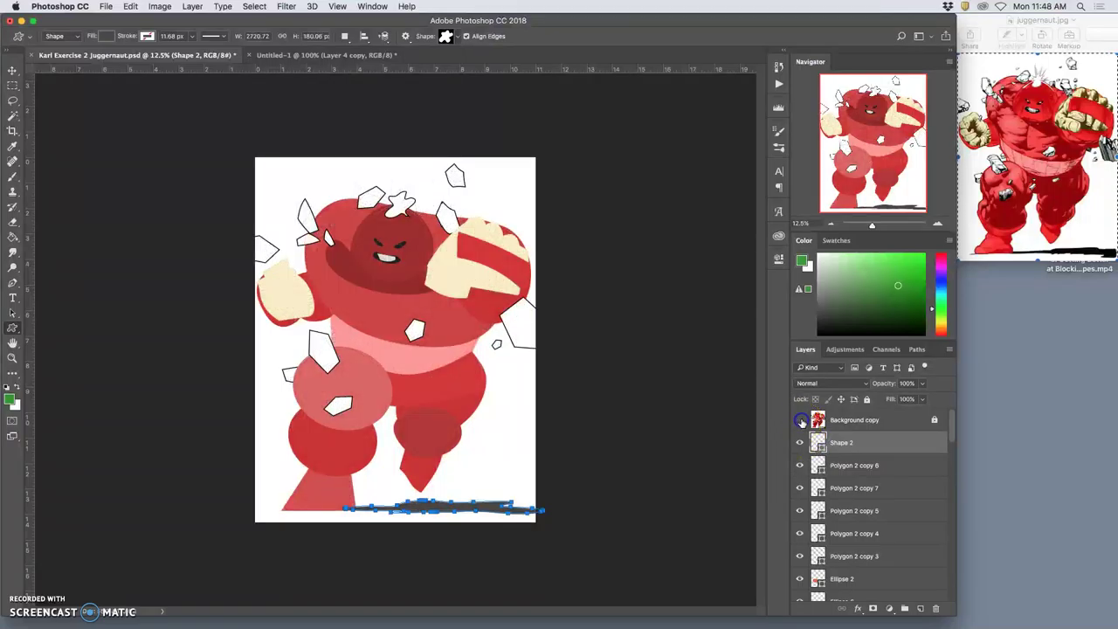
{"action": "left_click", "coordinate": [851, 422]}
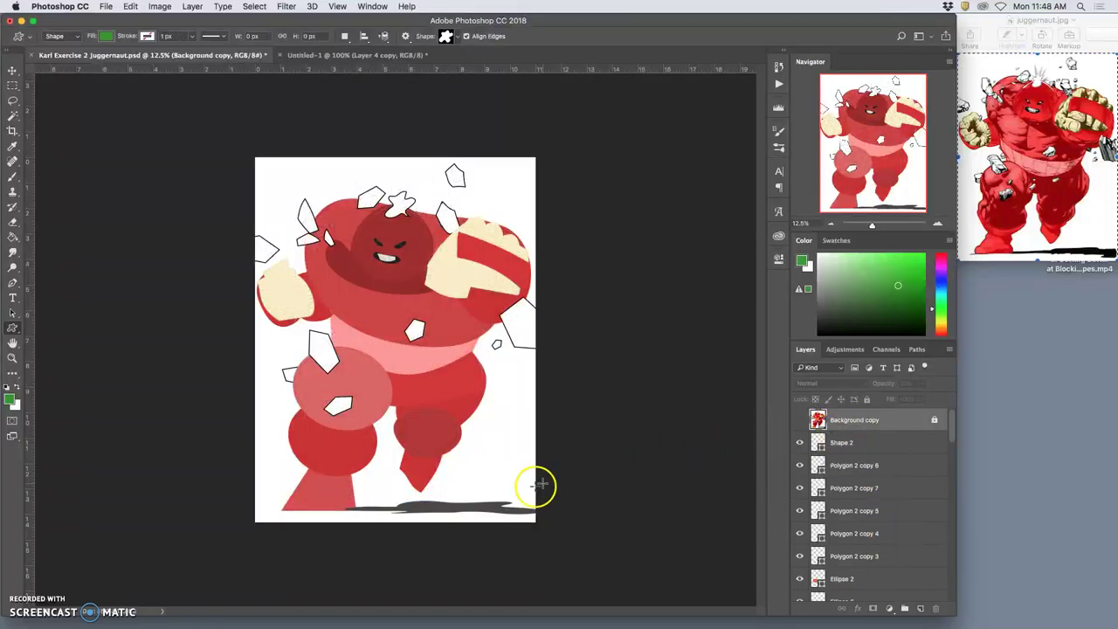
{"action": "scroll", "coordinate": [494, 497], "scroll_direction": "up", "scroll_amount": 3}
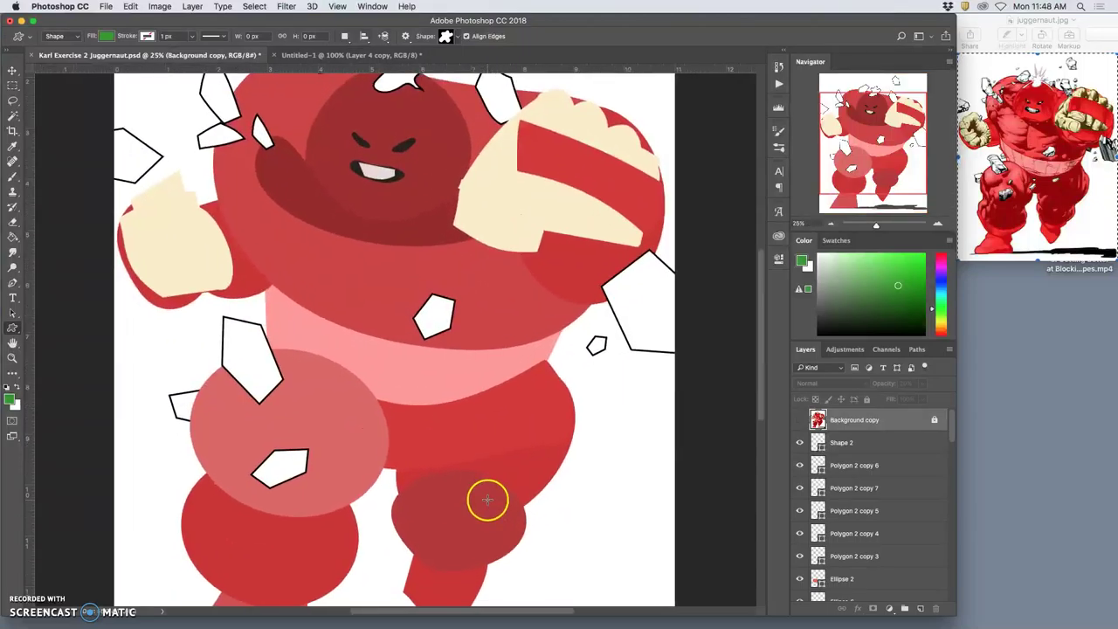
{"action": "scroll", "coordinate": [487, 499], "scroll_direction": "down", "scroll_amount": 3}
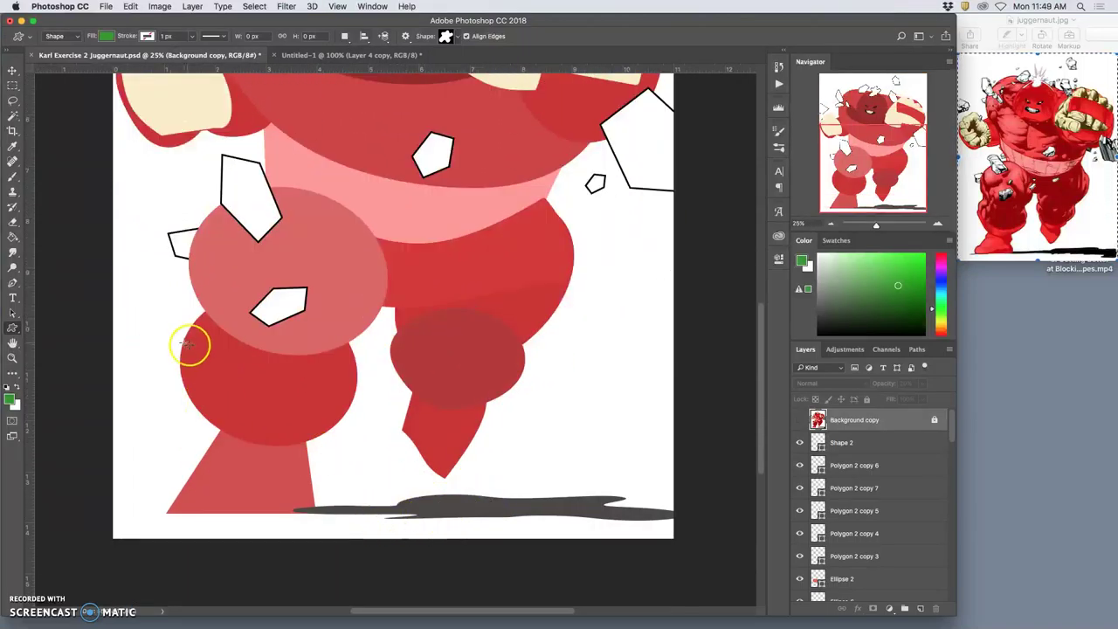
{"action": "right_click", "coordinate": [13, 328]}
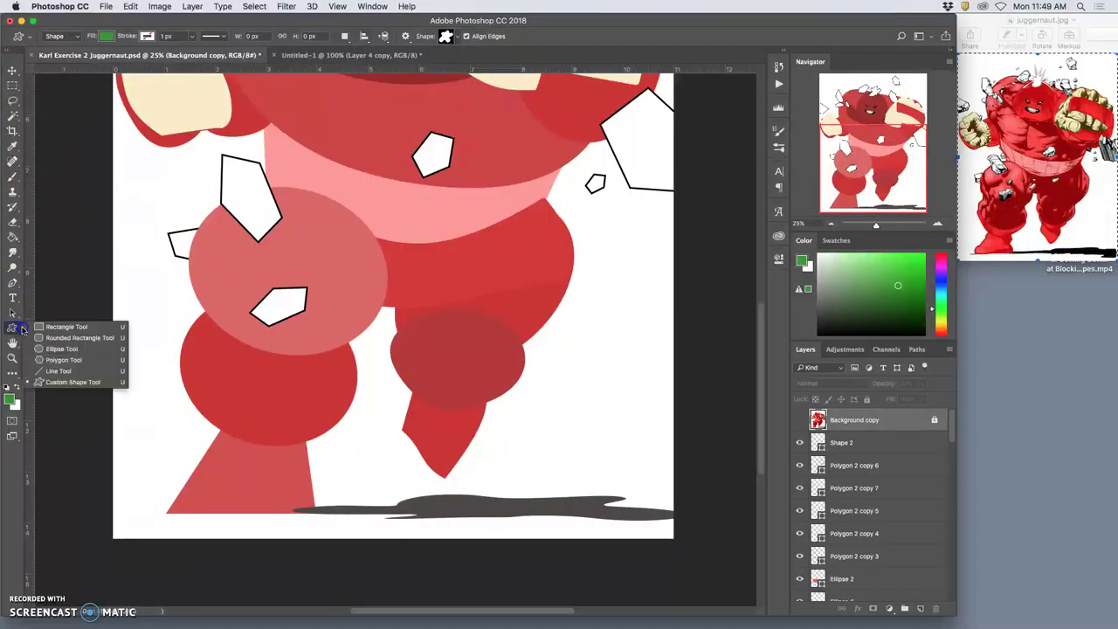
{"action": "left_click", "coordinate": [55, 349]}
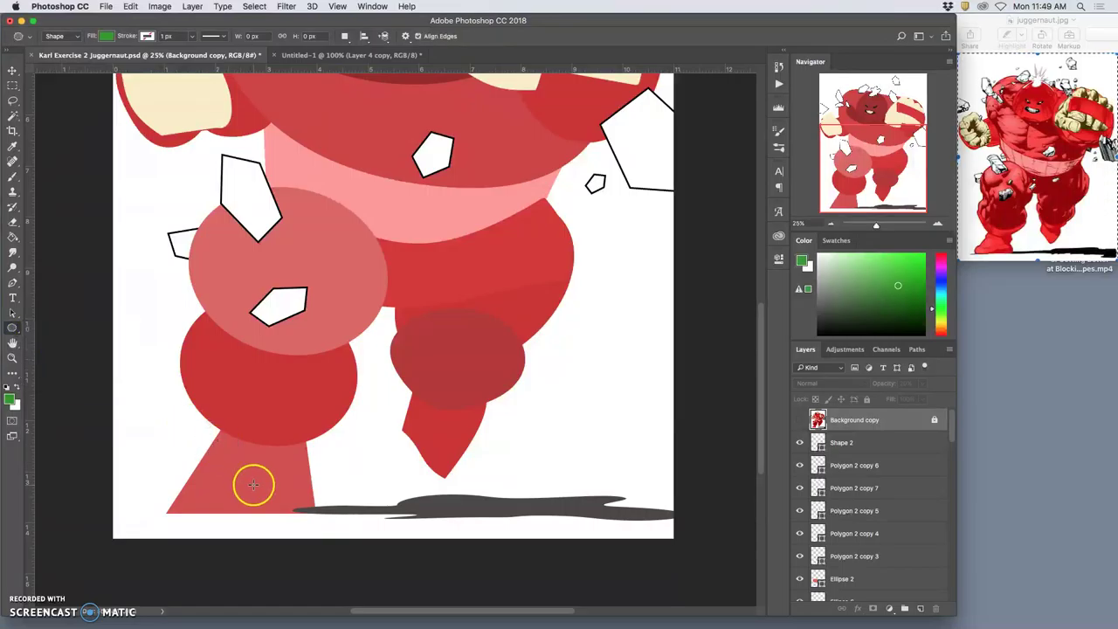
{"action": "left_click_drag", "start_coordinate": [299, 508], "coordinate": [435, 519]}
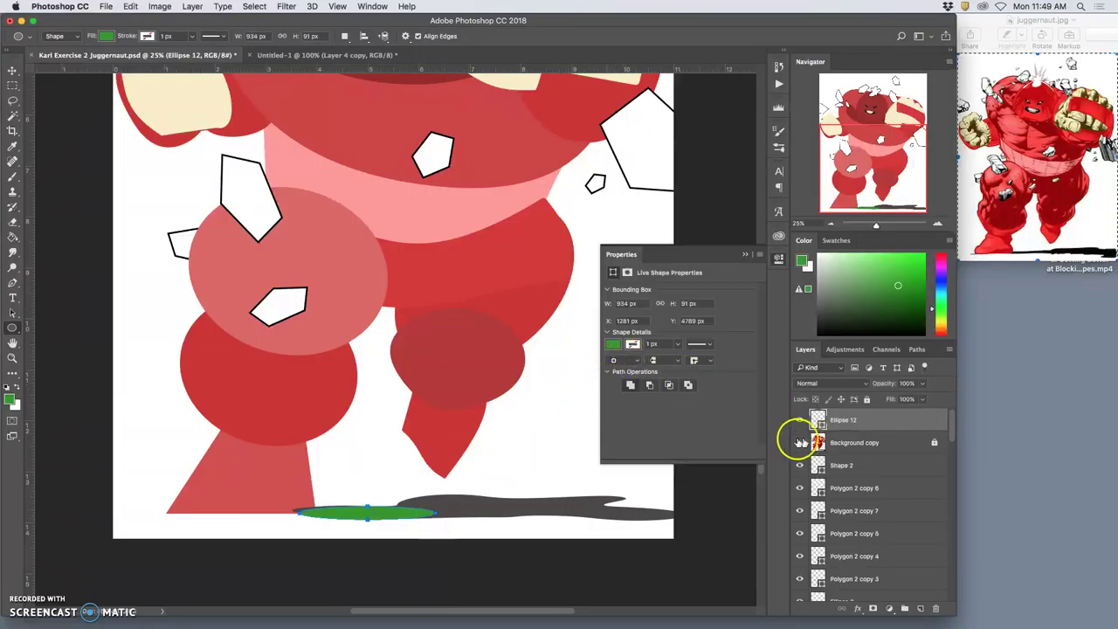
Fill the oval with the shadow grey #4d4848 and move Ellipse 12 below Background copy.
{"action": "double_click", "coordinate": [822, 423]}
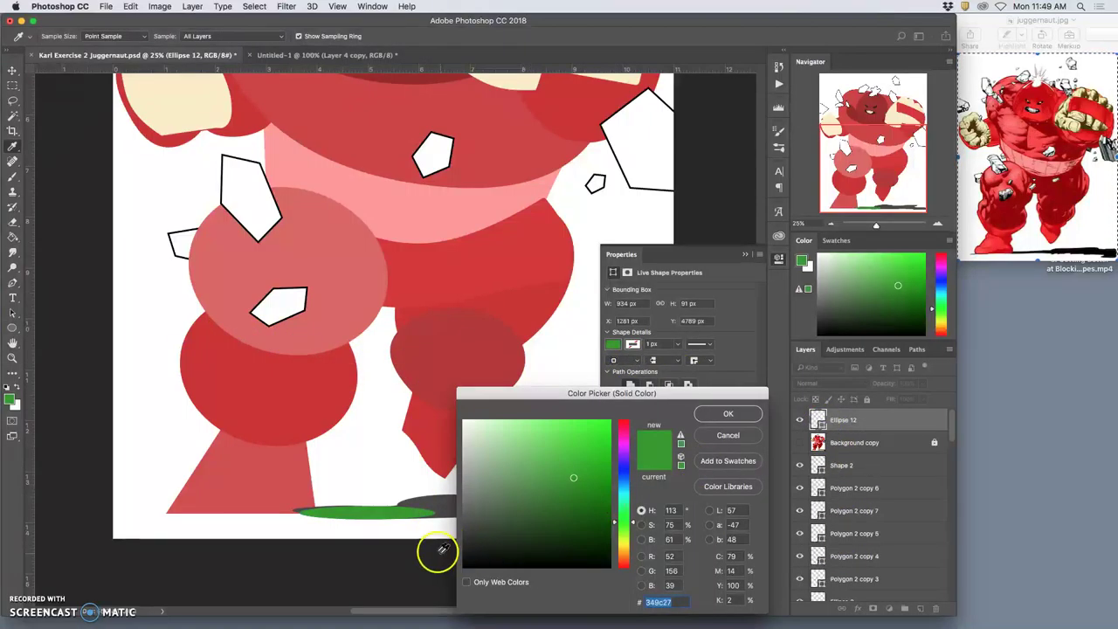
{"action": "left_click", "coordinate": [441, 504]}
{"action": "left_click", "coordinate": [728, 414]}
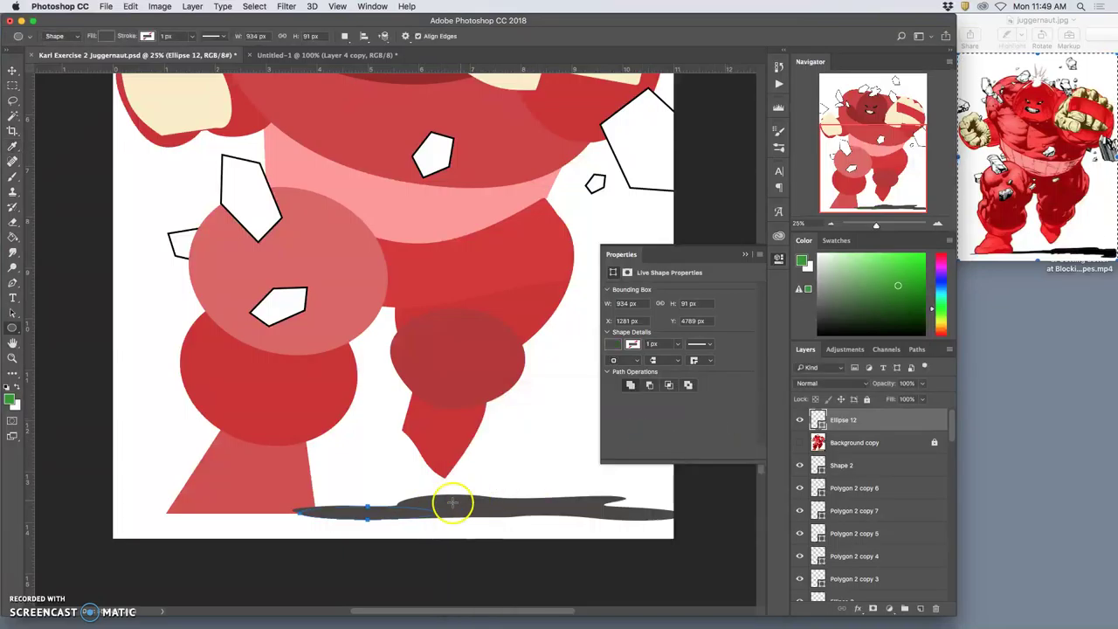
{"action": "left_click_drag", "start_coordinate": [882, 428], "coordinate": [876, 451]}
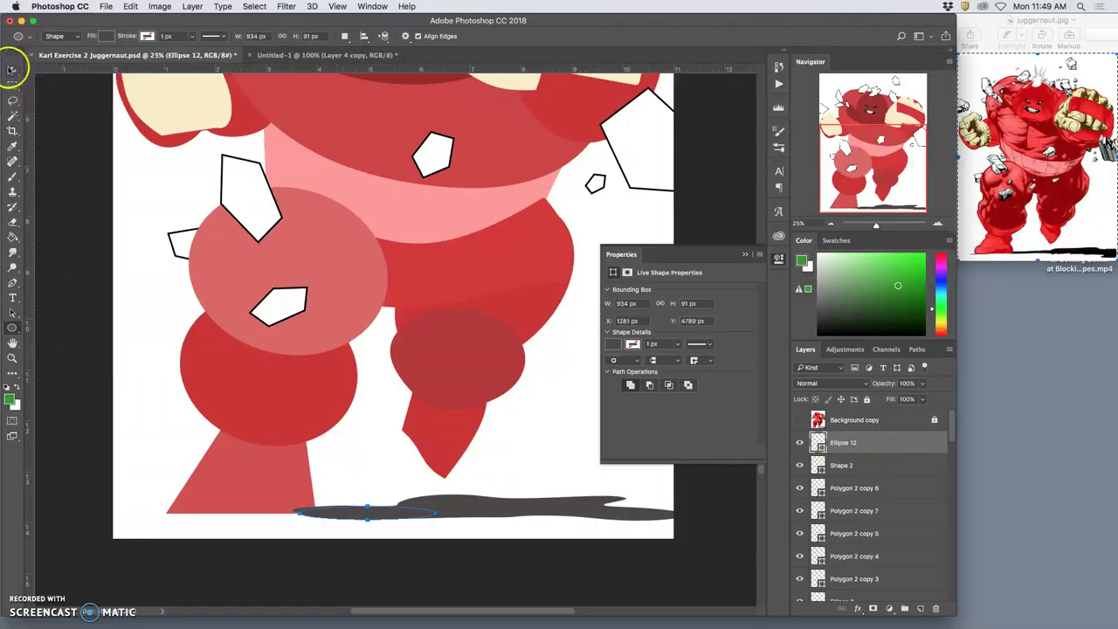
{"action": "left_click", "coordinate": [12, 70]}
Select the Shape 2 shadow and press Cmd+[ four times to move it to the bottom.
{"action": "left_click", "coordinate": [499, 510]}
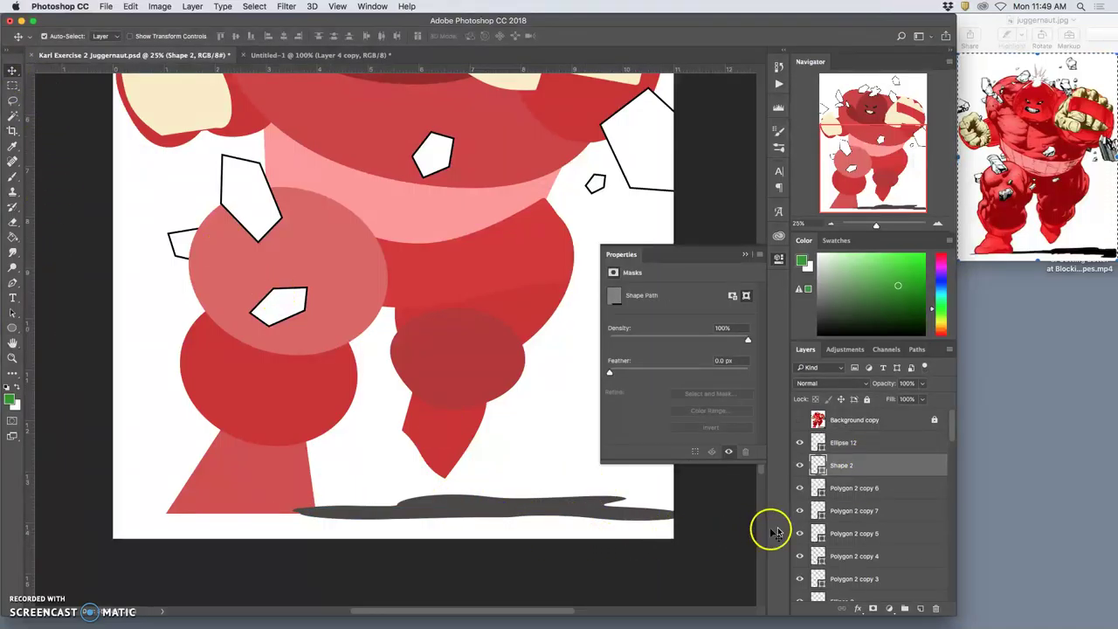
{"action": "key", "text": "super+bracketleft"}
{"action": "key", "text": "super+bracketleft"}
{"action": "key", "text": "super+bracketleft"}
{"action": "key", "text": "super+bracketleft"}
{"action": "key", "text": "super+bracketleft"}
{"action": "key", "text": "super+bracketleft"}
{"action": "key", "text": "super+bracketleft"}
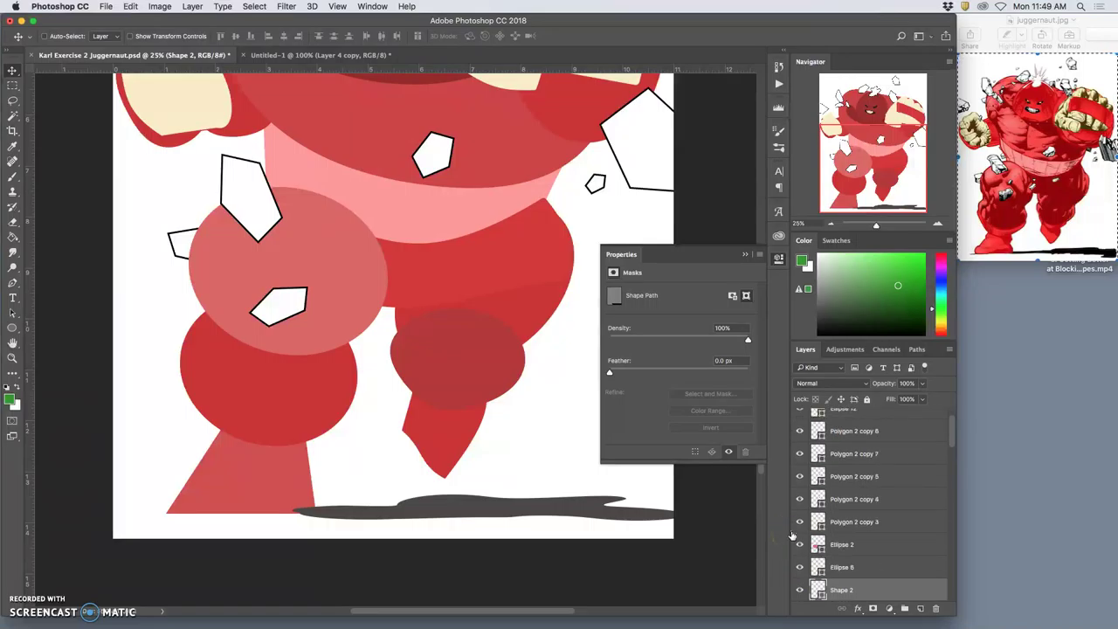
{"action": "key", "text": "super+bracketleft"}
{"action": "key", "text": "super+bracketleft"}
{"action": "key", "text": "super+bracketleft"}
{"action": "key", "text": "super+bracketleft"}
{"action": "key", "text": "super+bracketleft"}
{"action": "key", "text": "super+bracketleft"}
{"action": "key", "text": "super+bracketleft"}
{"action": "key", "text": "super+bracketleft"}
{"action": "key", "text": "super+bracketleft"}
{"action": "key", "text": "super+bracketleft"}
{"action": "key", "text": "super+bracketleft"}
{"action": "key", "text": "super+bracketleft"}
{"action": "key", "text": "super+bracketleft"}
{"action": "key", "text": "super+bracketleft"}
{"action": "key", "text": "super+bracketleft"}
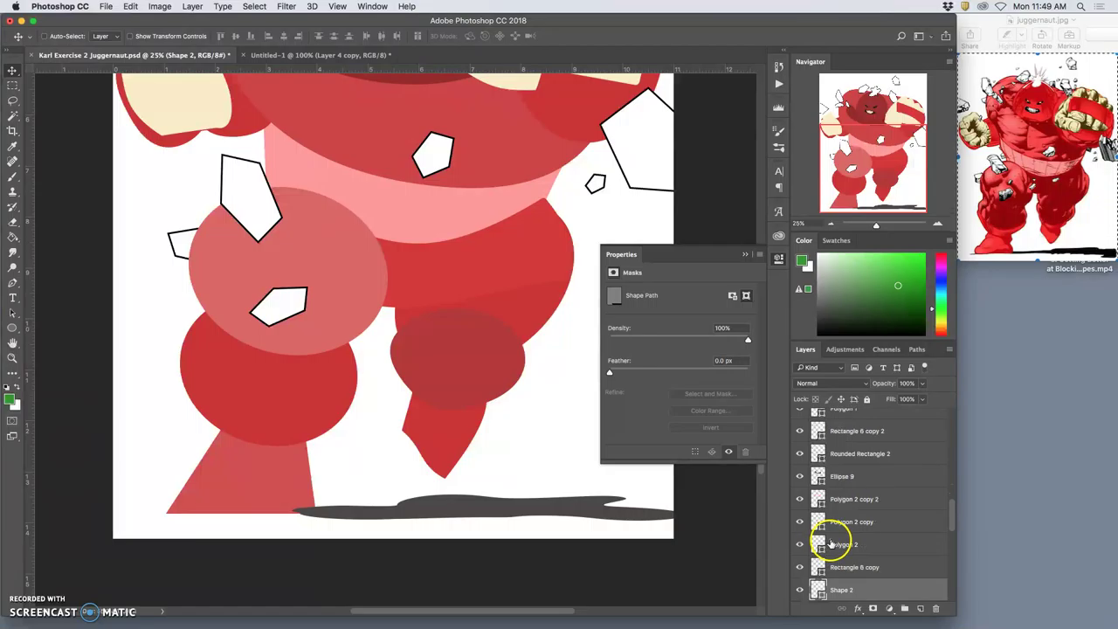
{"action": "key", "text": "super+bracketleft"}
{"action": "key", "text": "super+bracketleft"}
{"action": "key", "text": "super+bracketleft"}
{"action": "key", "text": "super+bracketleft"}
{"action": "key", "text": "super+bracketleft"}
{"action": "key", "text": "super+bracketleft"}
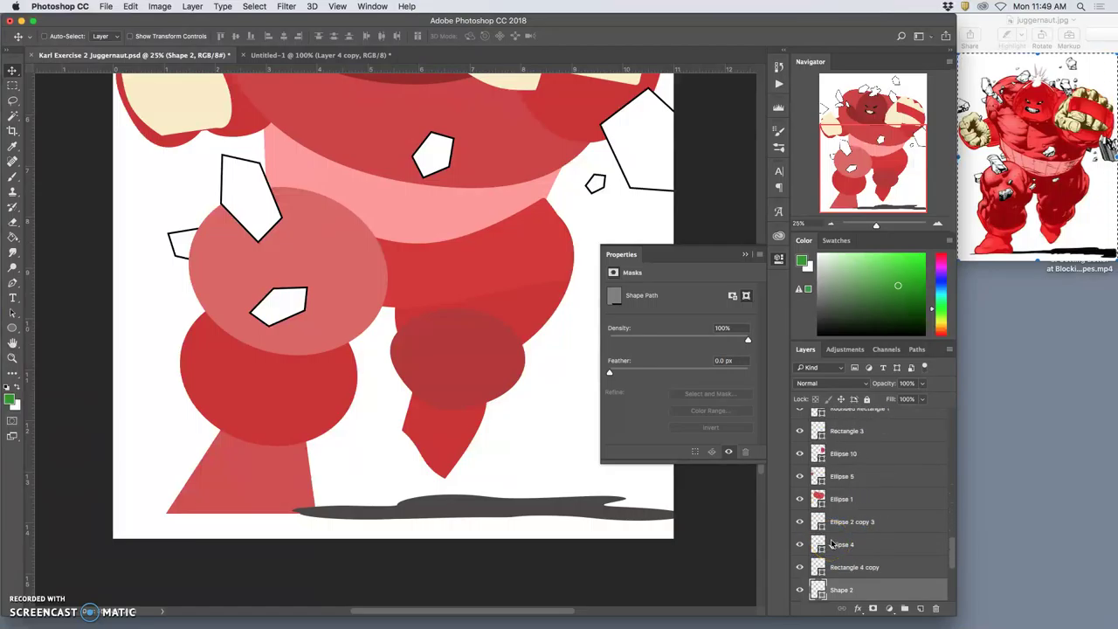
{"action": "key", "text": "super+bracketleft"}
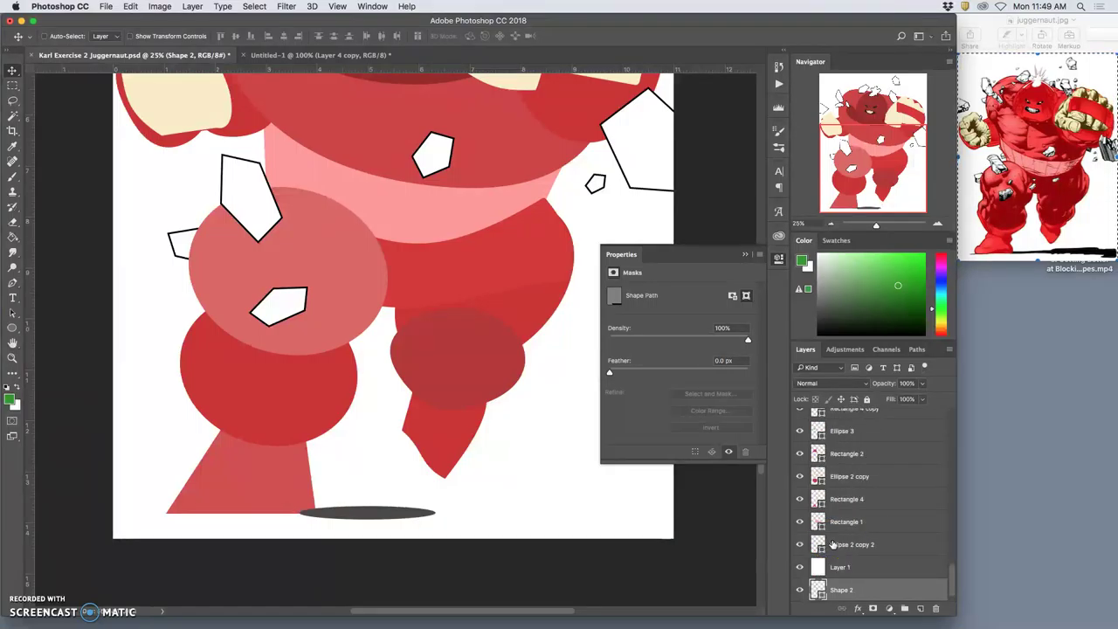